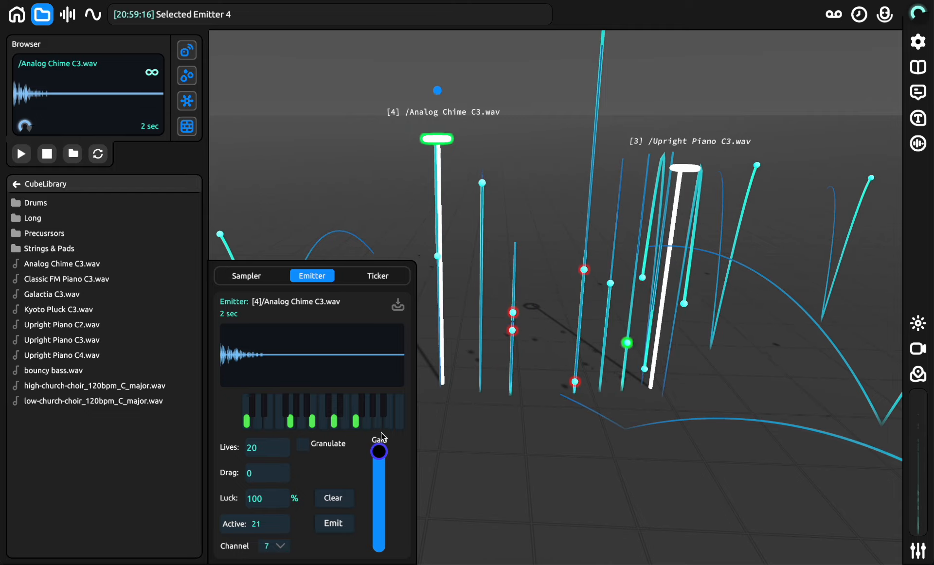
# - Raise the gain of emitter 3 (Upright Piano C3) to its maximum
pyautogui.click(678, 167)
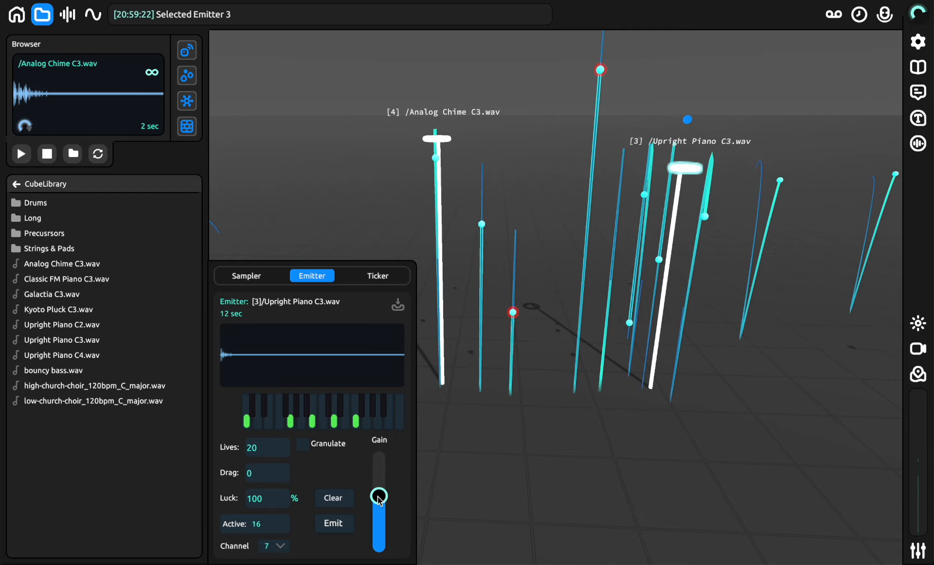
pyautogui.moveTo(378, 497); pyautogui.dragTo(382, 350)
# - Place a new ticker on the floor in front of the emitters and shift it clear of emitter 3
pyautogui.press('s')
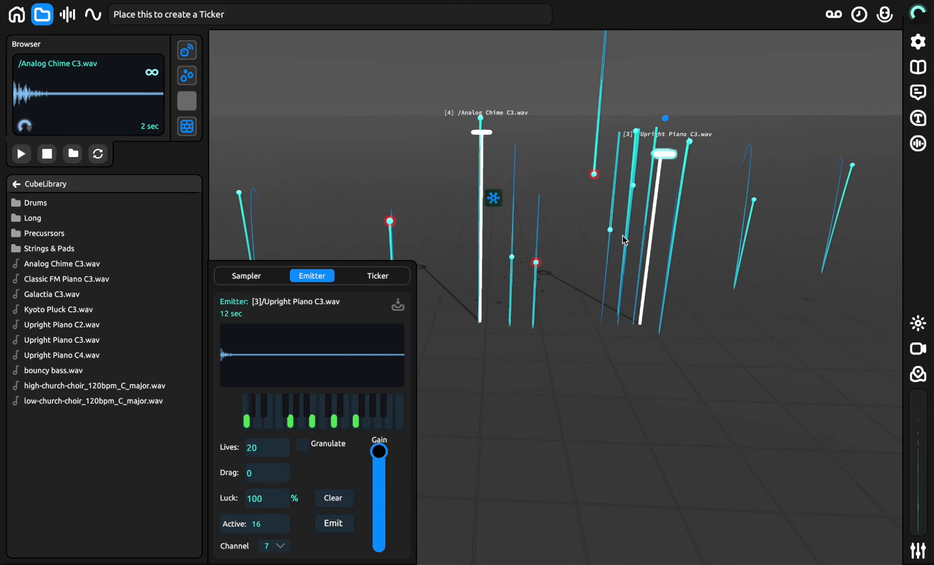
pyautogui.click(615, 466)
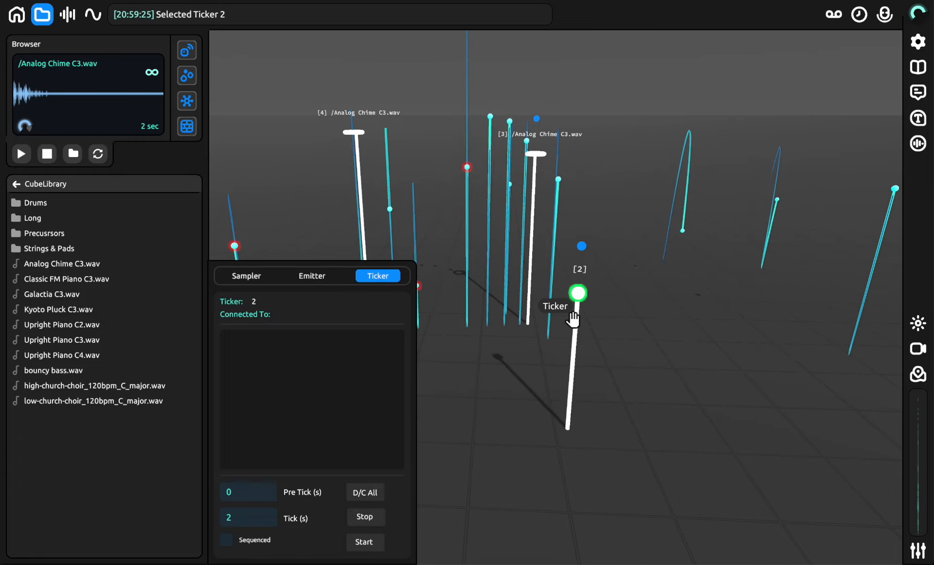
pyautogui.moveTo(576, 301); pyautogui.dragTo(671, 259)
# - Connect the new ticker to emitter 3, emitter 4 and the Classic FM Piano C3 sampler
pyautogui.moveTo(672, 259); pyautogui.dragTo(628, 250, button='right')
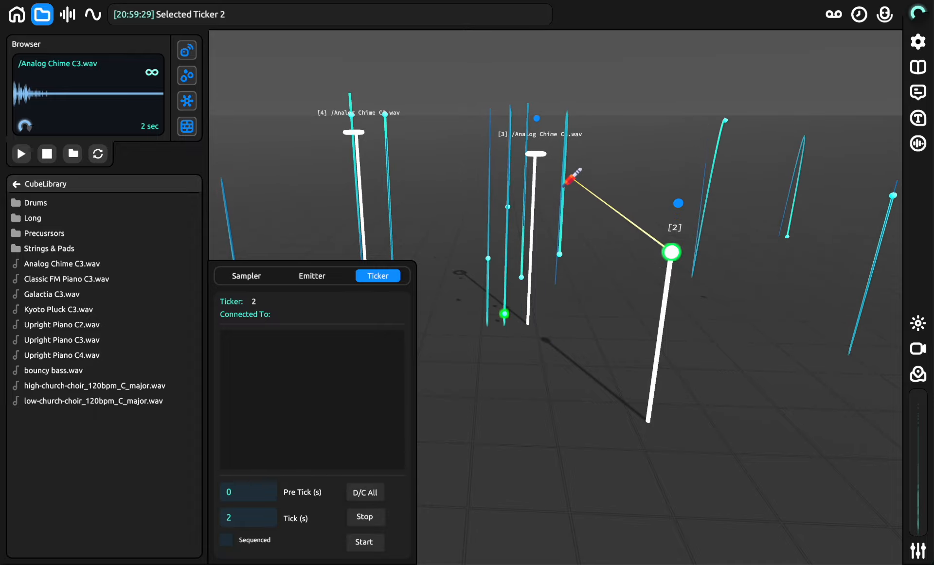
pyautogui.click(533, 159)
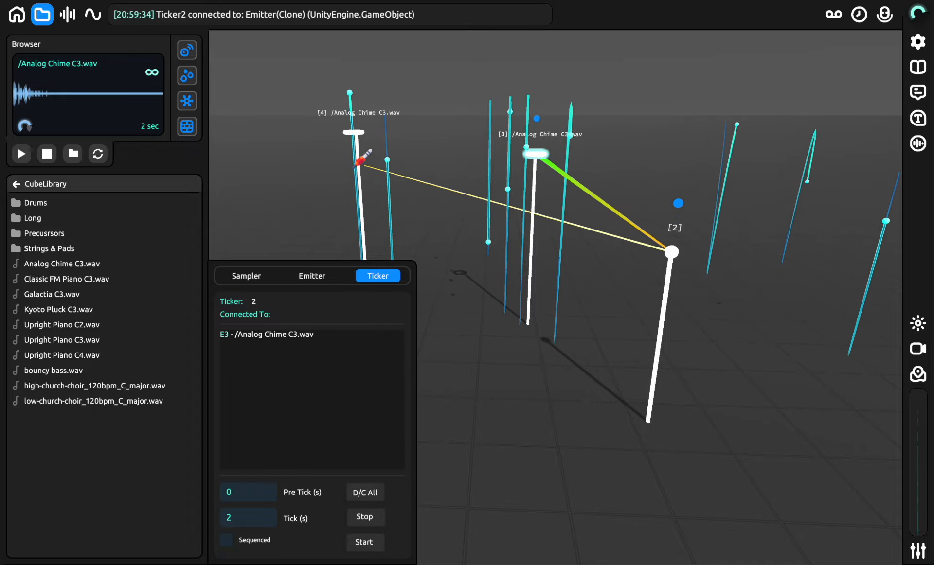
pyautogui.click(358, 146)
pyautogui.press('q')
pyautogui.press('s')
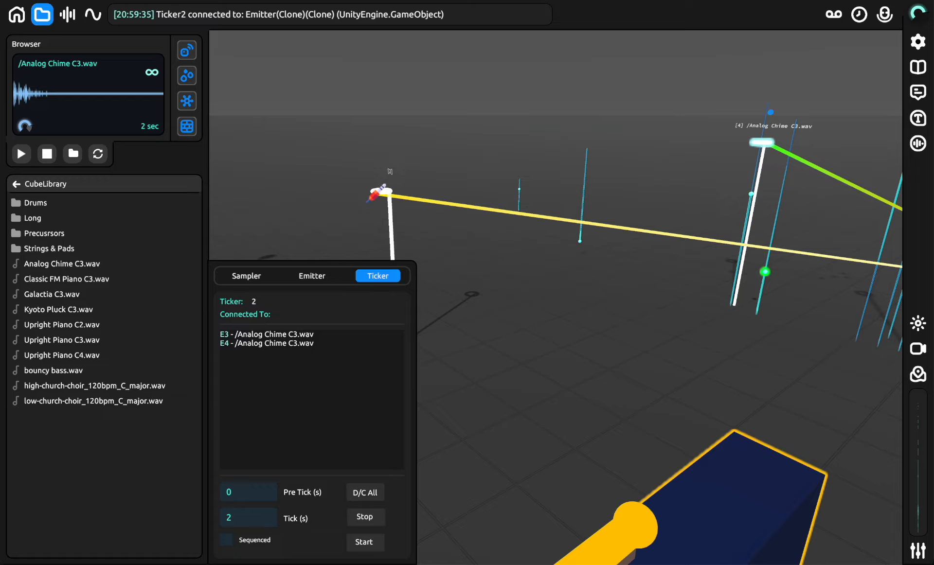
pyautogui.click(363, 147)
# - Move the Classic FM Piano C3 sampler next to emitter 3, on the side away from emitter 4
pyautogui.moveTo(364, 146); pyautogui.dragTo(695, 154)
pyautogui.press('w')
pyautogui.press('e')
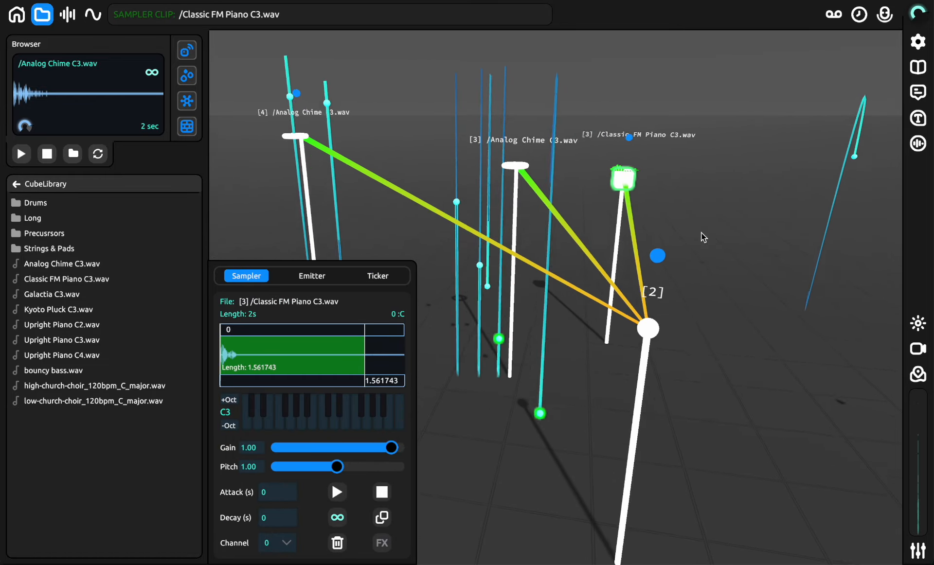
# - Clear the active bouncing balls from emitter 3 and emitter 4
pyautogui.press('a')
pyautogui.click(575, 170)
pyautogui.click(333, 498)
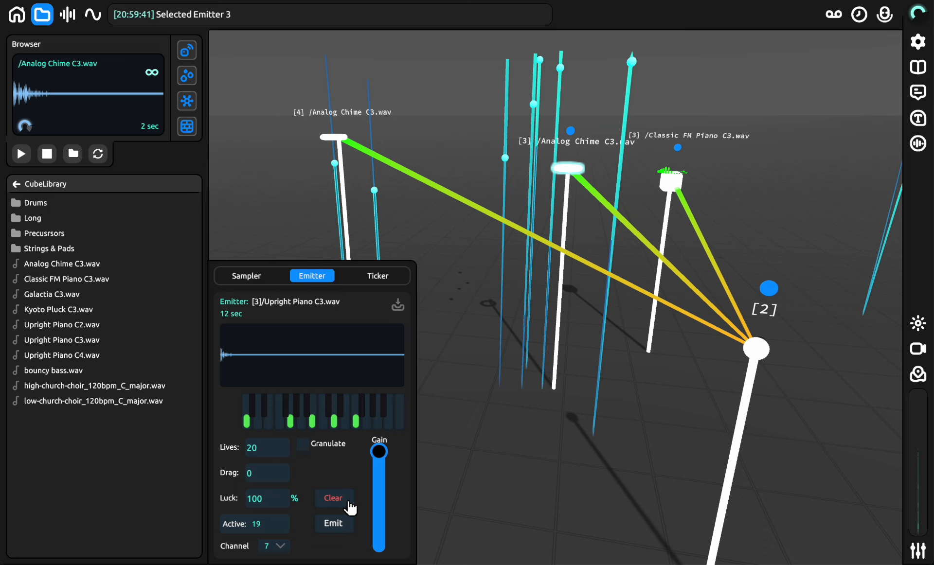
pyautogui.click(333, 138)
# - Close the audio library browser and show the settings of ticker 2
pyautogui.click(749, 348)
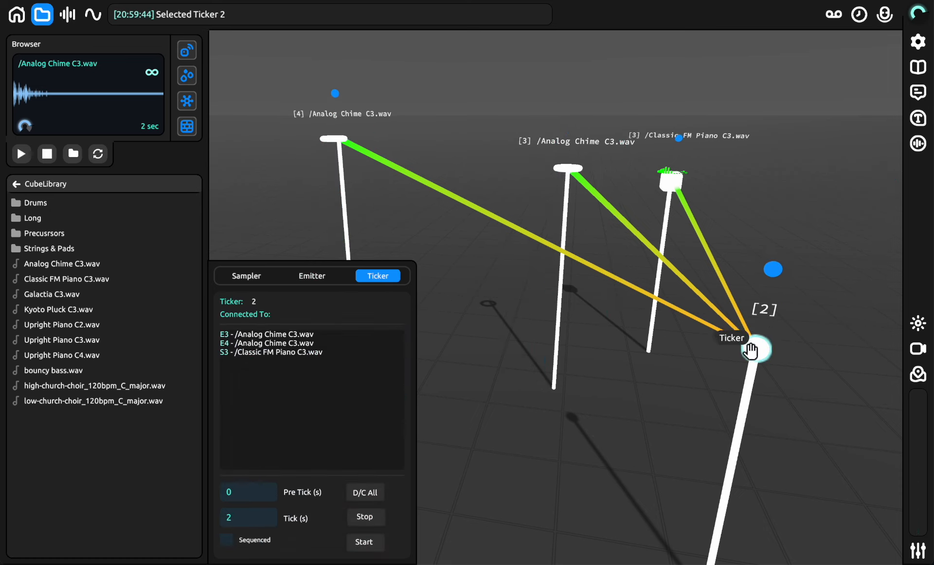
pyautogui.click(45, 23)
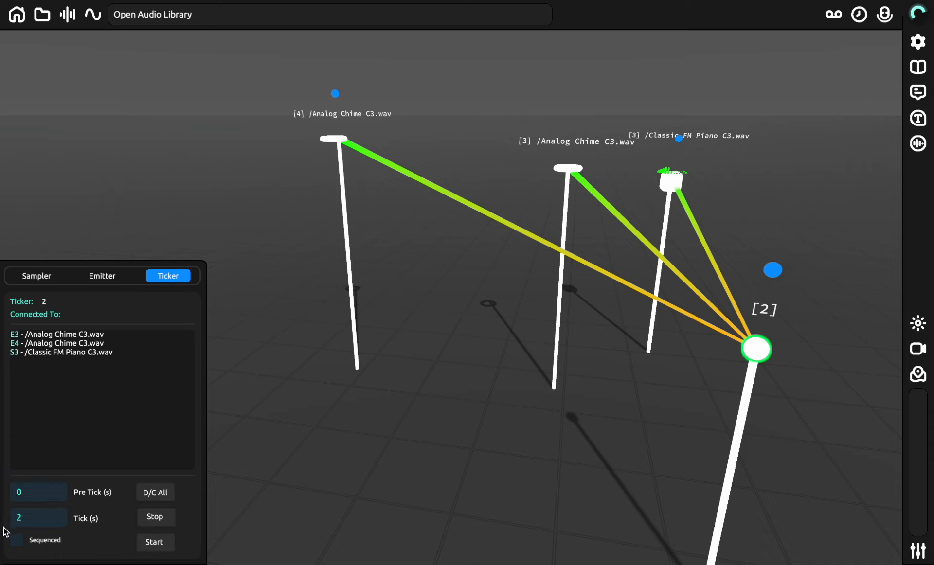
pyautogui.click(750, 353)
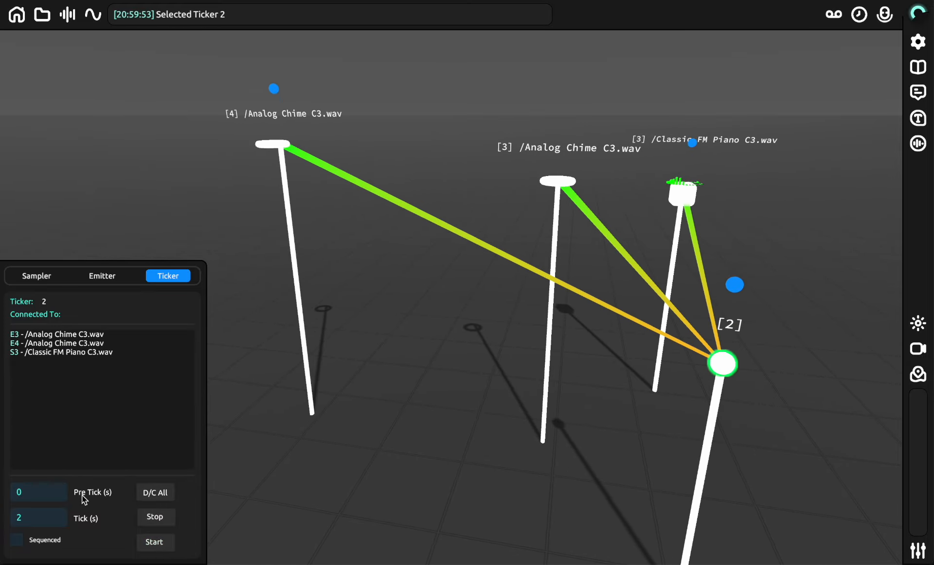
# - Set the tick interval of ticker 2 to 4 seconds
pyautogui.click(20, 517)
pyautogui.press('BackSpace')
pyautogui.write('4')
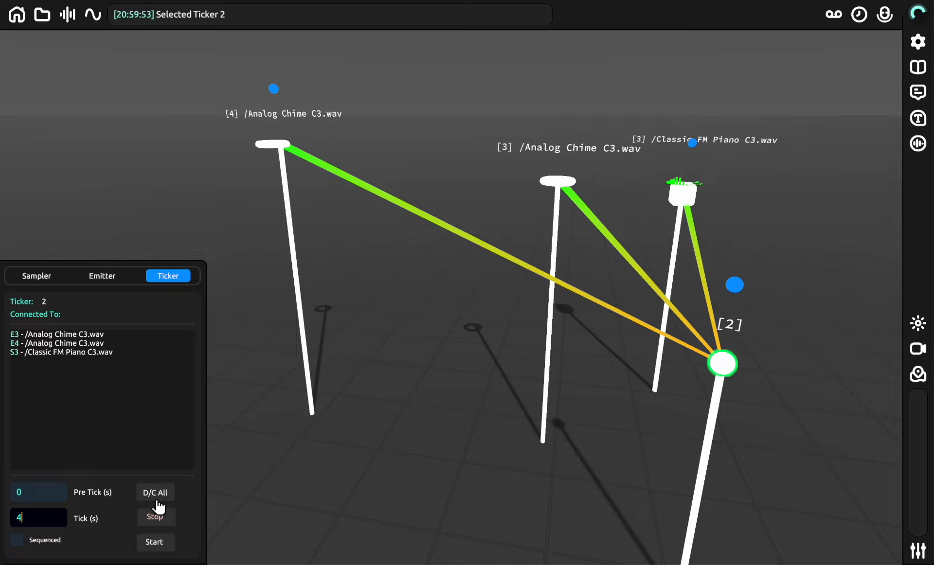
pyautogui.write('d')
pyautogui.click(413, 373)
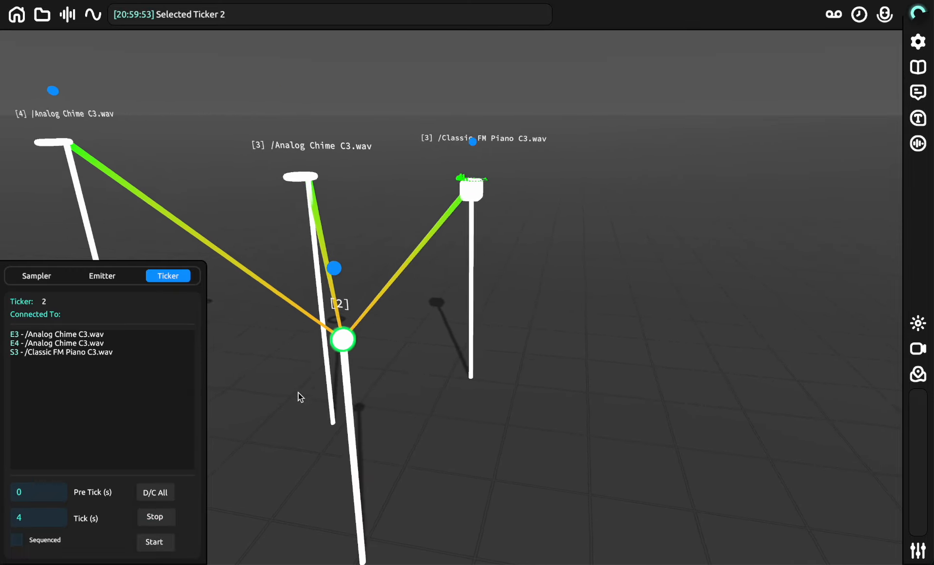
# - Reposition ticker 2, and disconnect and reconnect its link to emitter 3
pyautogui.moveTo(526, 340); pyautogui.dragTo(567, 402)
pyautogui.click(427, 179)
pyautogui.click(425, 183)
pyautogui.press('a')
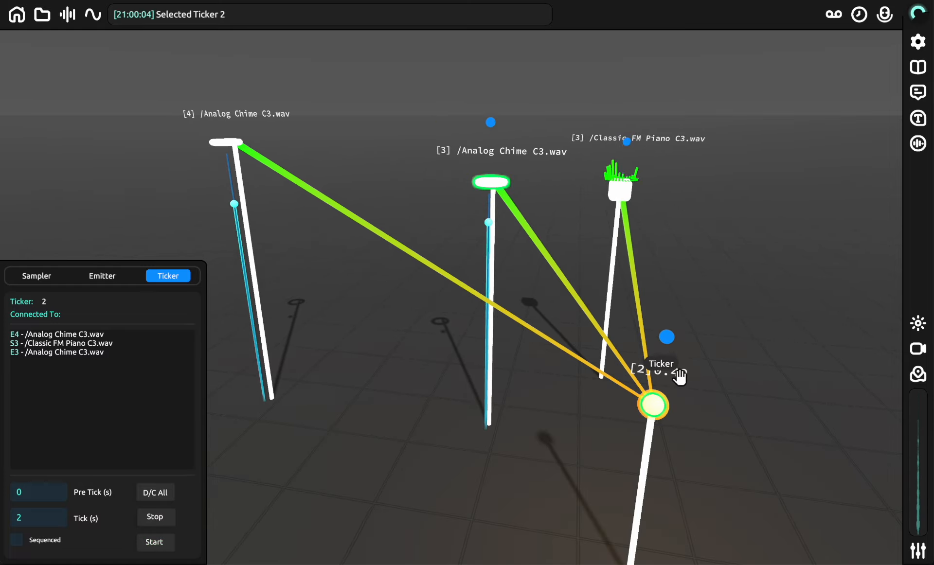
# - Move the running ticker 2 to a spot between emitter 3 and the Classic FM Piano sampler
pyautogui.moveTo(530, 441); pyautogui.dragTo(524, 438, button='right')
pyautogui.press('a')
pyautogui.press('w')
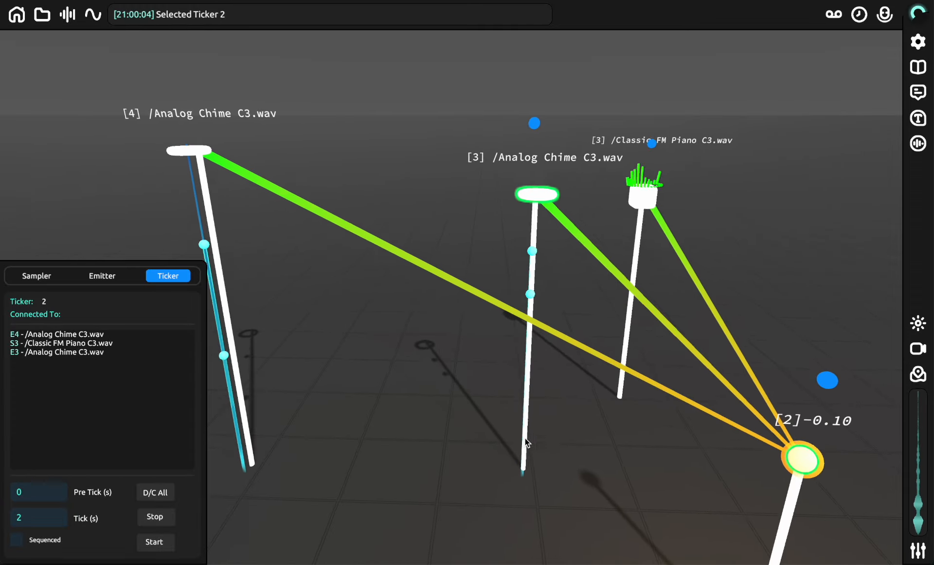
pyautogui.press('s')
pyautogui.press('s')
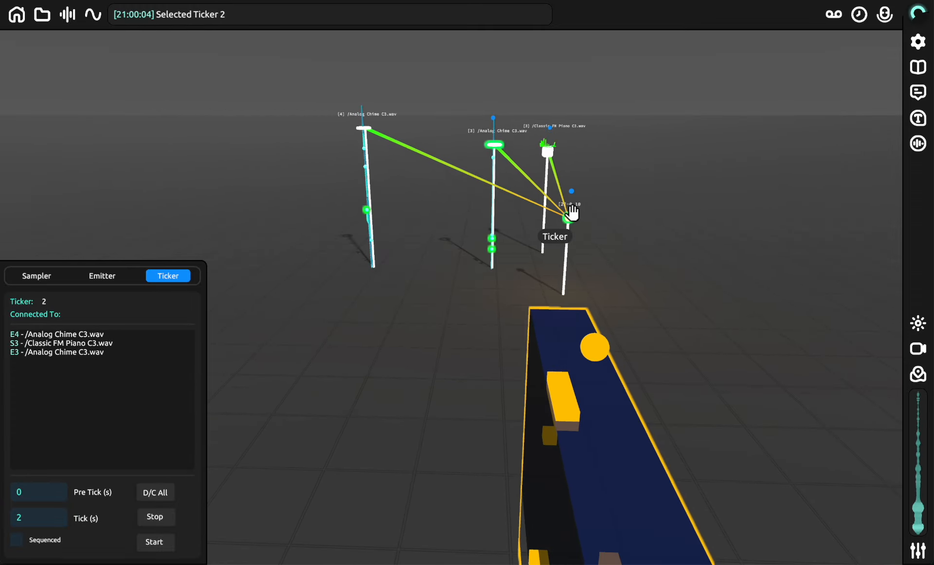
pyautogui.moveTo(572, 212); pyautogui.dragTo(532, 232)
# - Check the master fader in the summing mixer, and move ticker 2 closer to the Classic FM Piano sampler
pyautogui.press('m')
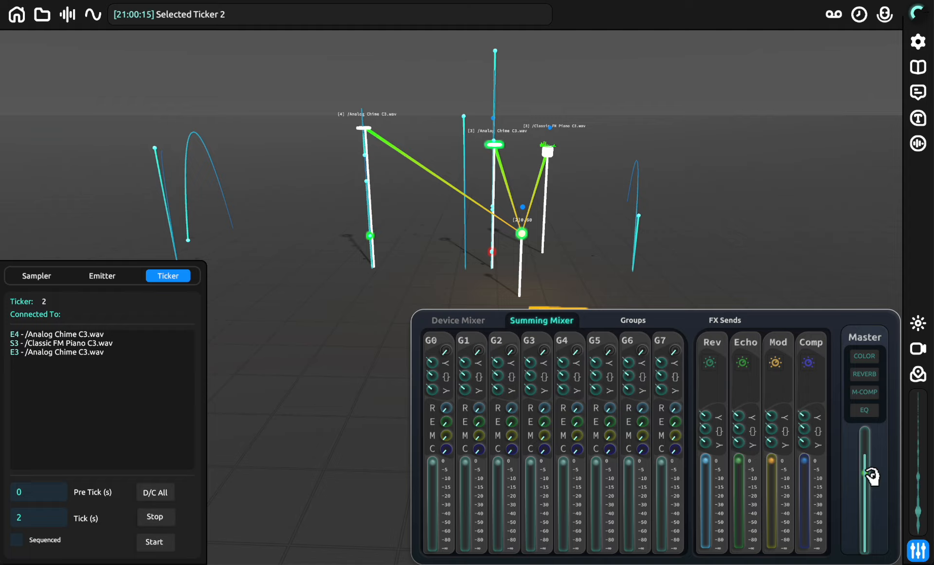
pyautogui.press('m')
pyautogui.press('w')
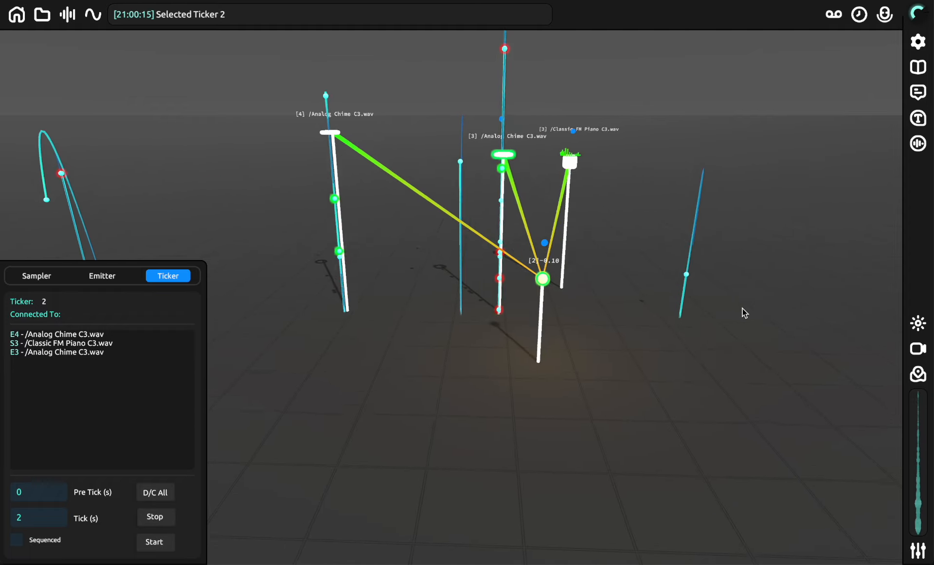
pyautogui.moveTo(548, 321); pyautogui.dragTo(583, 310)
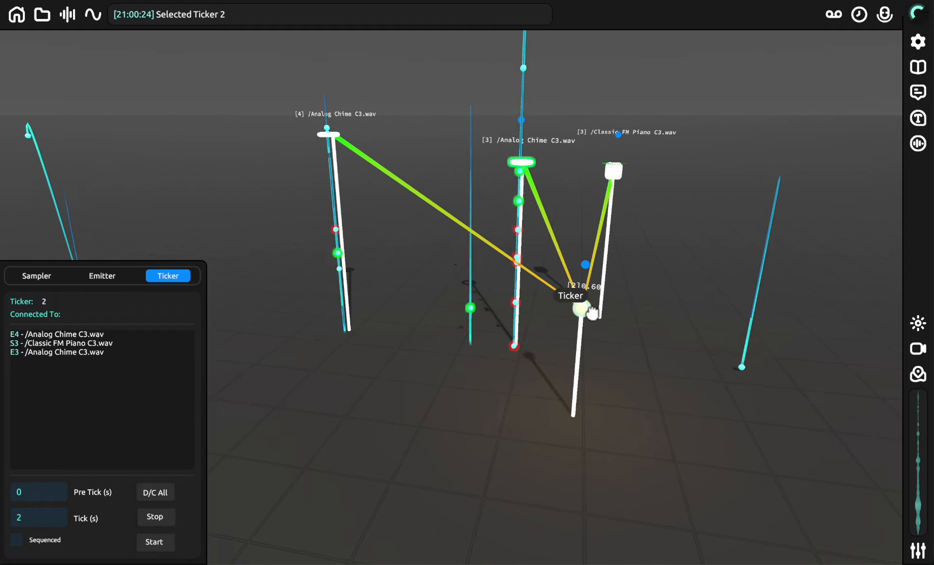
# - Change the enabled notes of emitter 4 to only the three lowest white keys, C, D and E
pyautogui.click(336, 161)
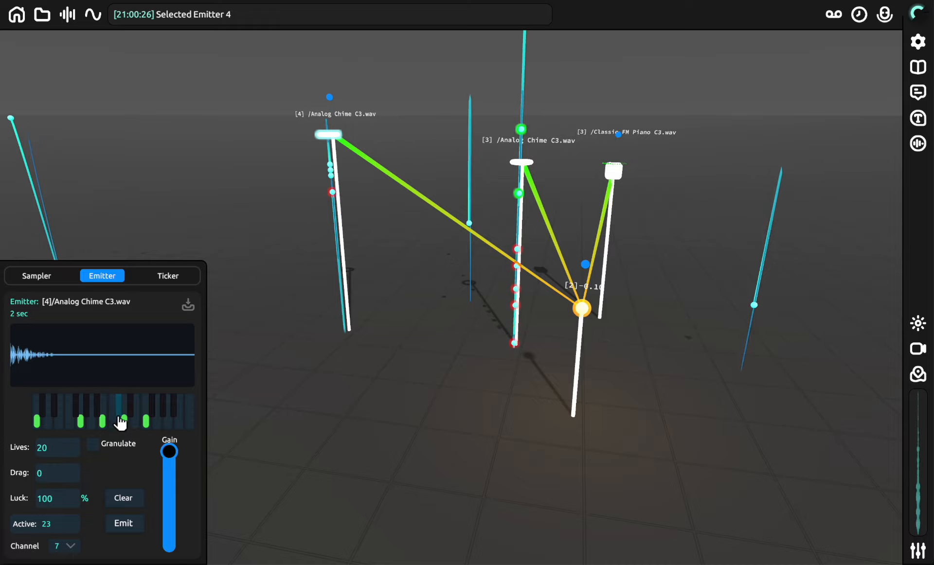
pyautogui.click(148, 424)
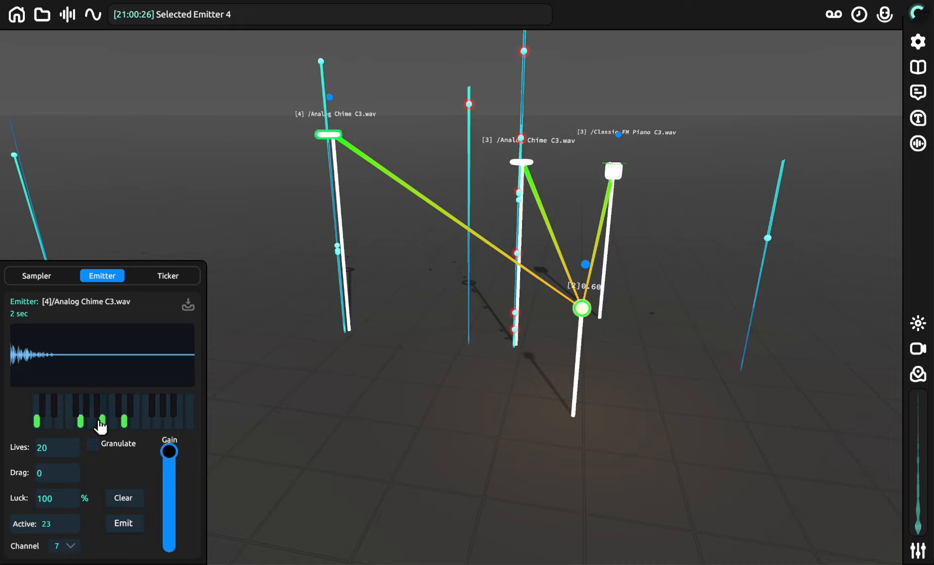
pyautogui.click(101, 425)
pyautogui.click(50, 424)
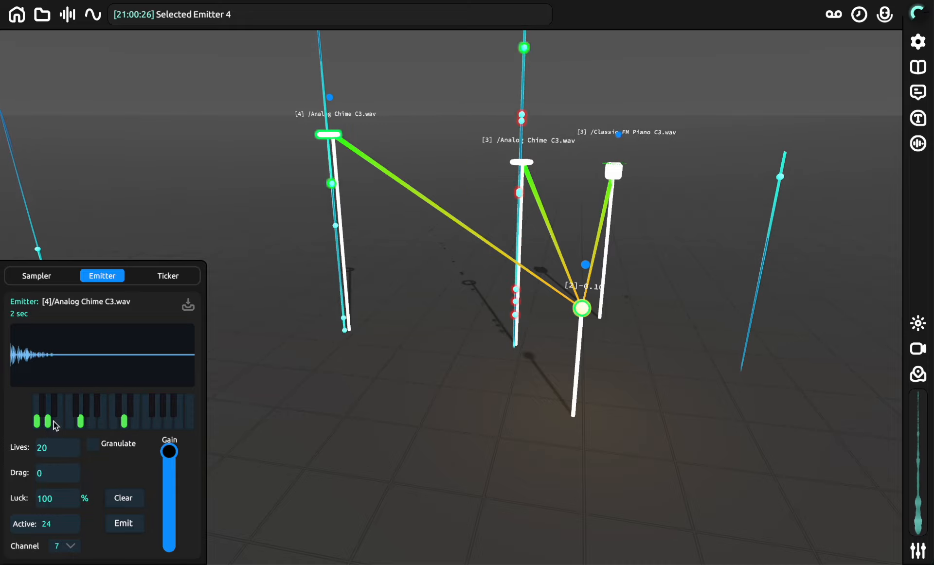
pyautogui.click(58, 423)
pyautogui.click(79, 424)
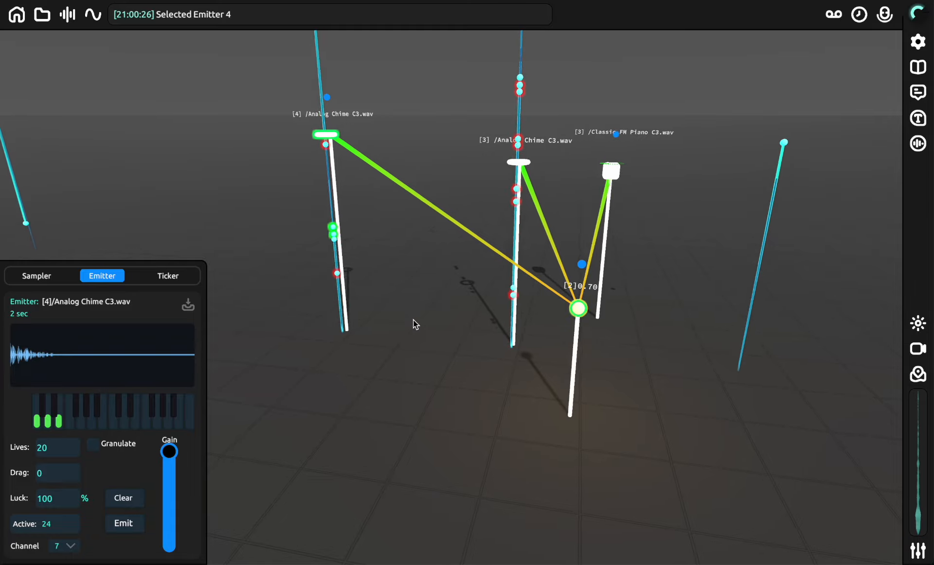
# - Reduce the enabled notes of emitter 3 to only the lowest C and the first B above it
pyautogui.click(374, 176)
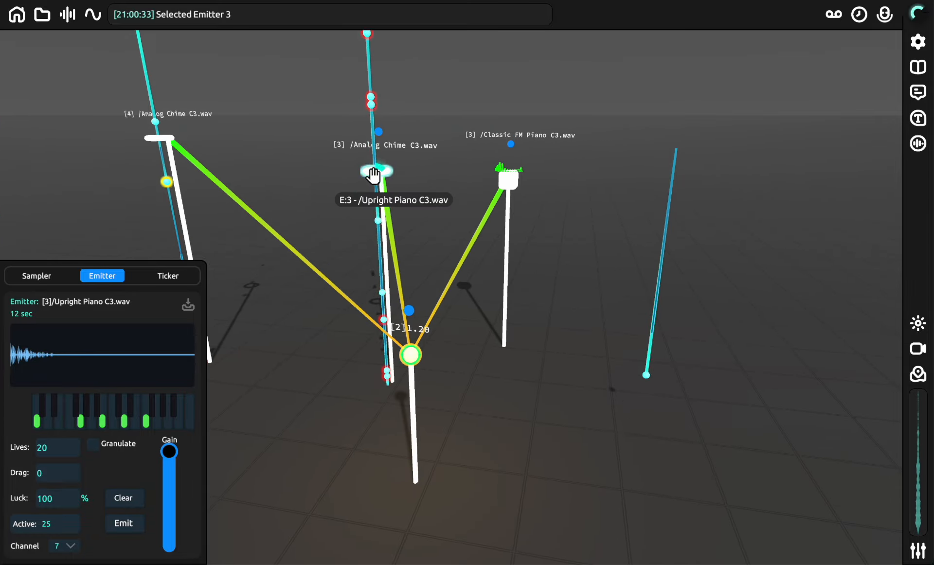
pyautogui.click(146, 424)
pyautogui.click(124, 423)
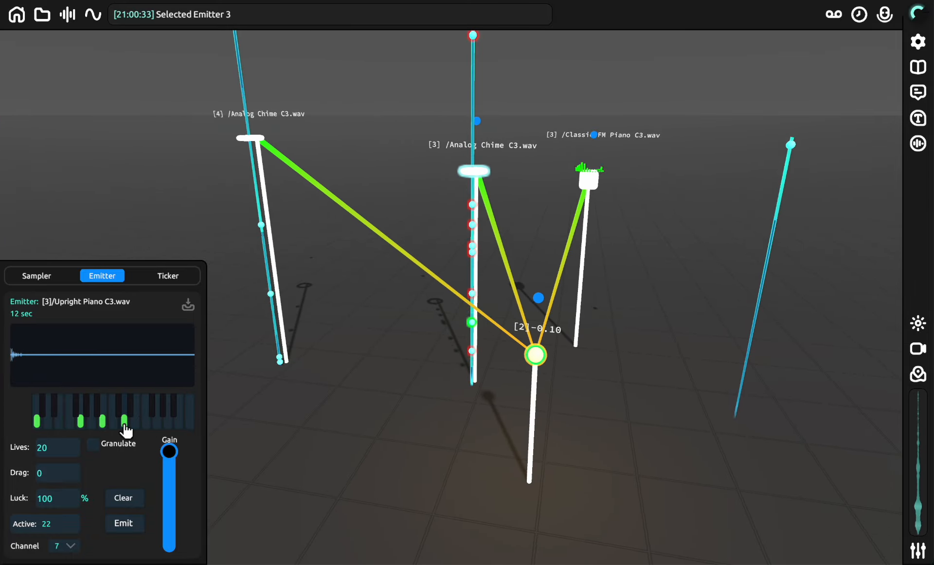
pyautogui.click(82, 423)
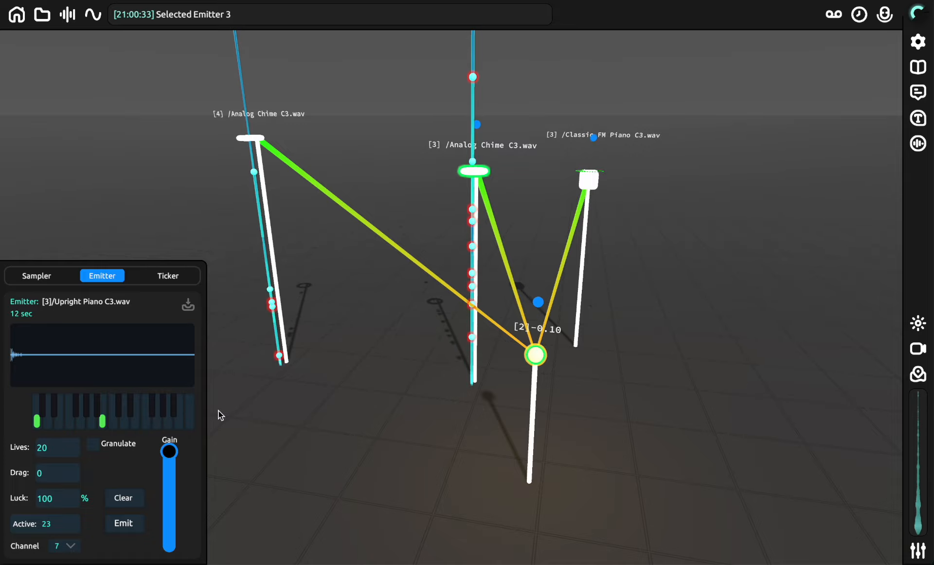
# - Shift ticker 2 slightly and disconnect it from emitter 3 and emitter 4
pyautogui.moveTo(532, 359); pyautogui.dragTo(551, 382)
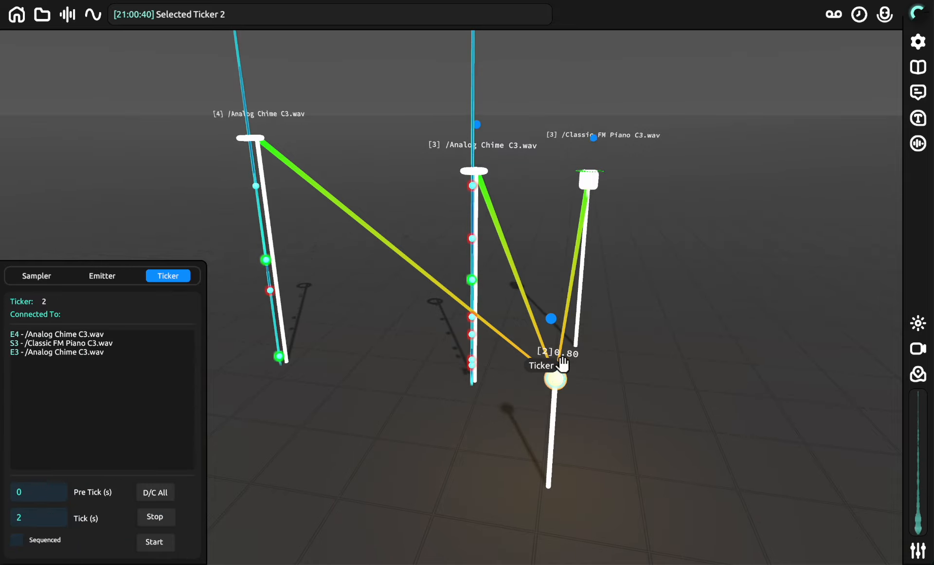
pyautogui.rightClick(552, 382)
pyautogui.click(470, 174)
pyautogui.click(250, 142)
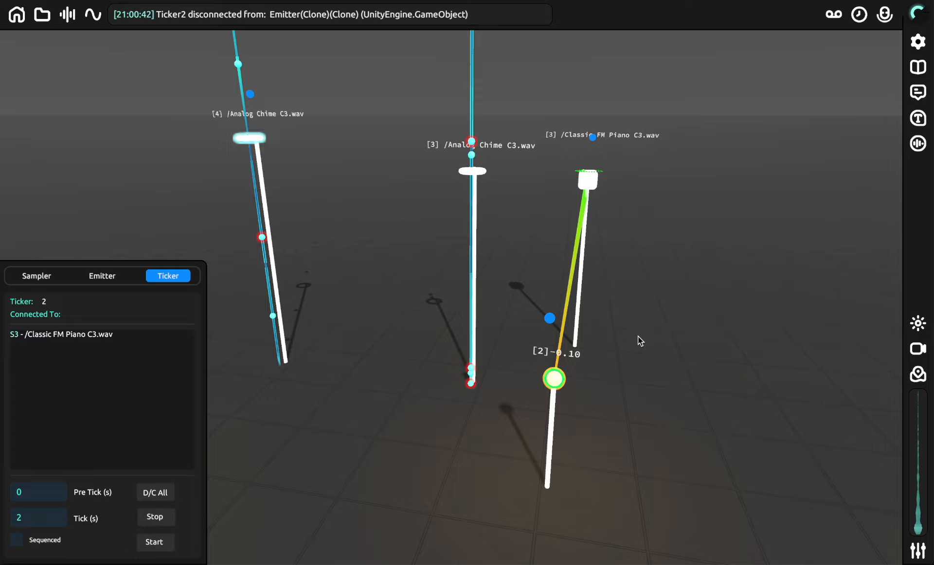
# - Move the Classic FM Piano sampler and ticker 2 well away from the two emitters
pyautogui.press('d')
pyautogui.press('w')
pyautogui.moveTo(510, 380); pyautogui.dragTo(574, 304)
pyautogui.press('d')
pyautogui.press('w')
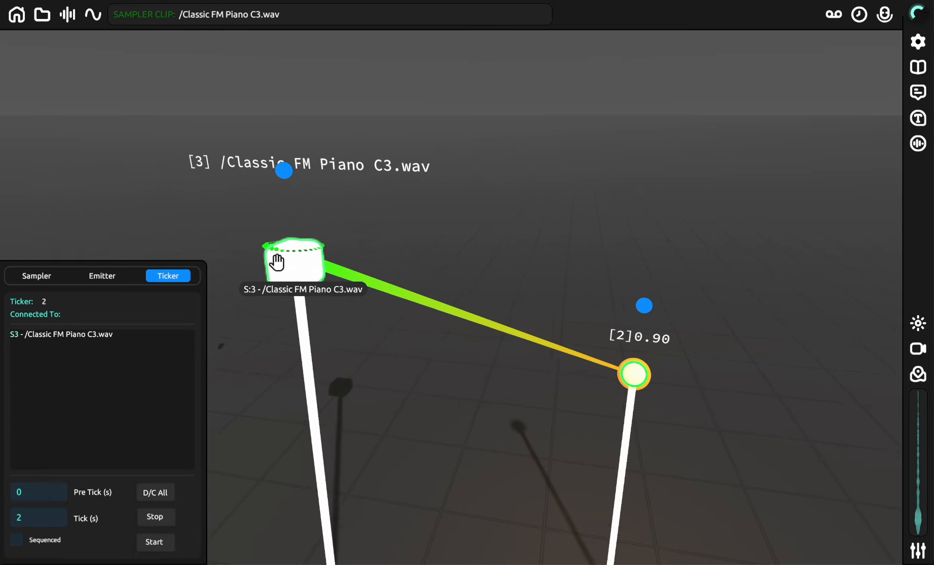
pyautogui.moveTo(277, 263); pyautogui.dragTo(584, 151)
pyautogui.press('d')
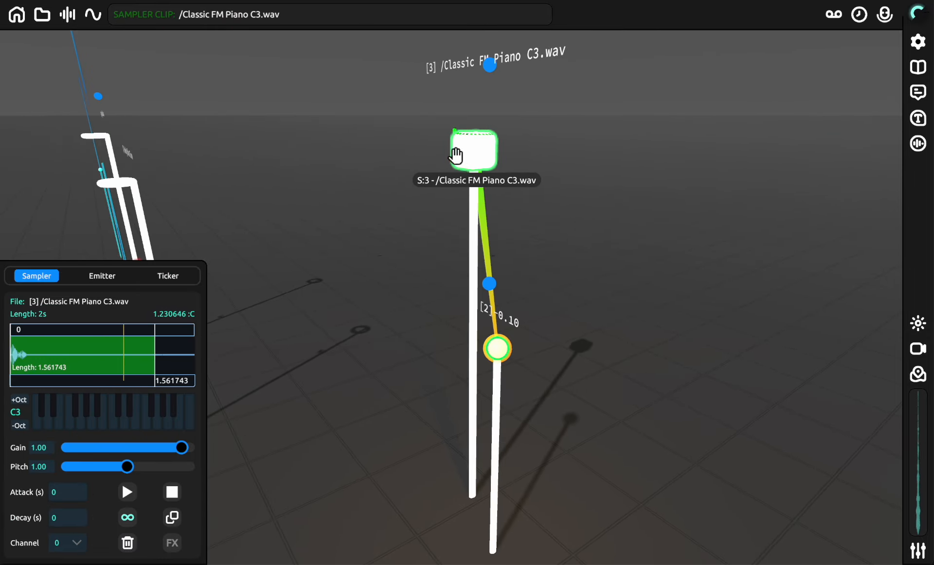
pyautogui.moveTo(461, 155); pyautogui.dragTo(726, 134)
pyautogui.moveTo(520, 331); pyautogui.dragTo(624, 325)
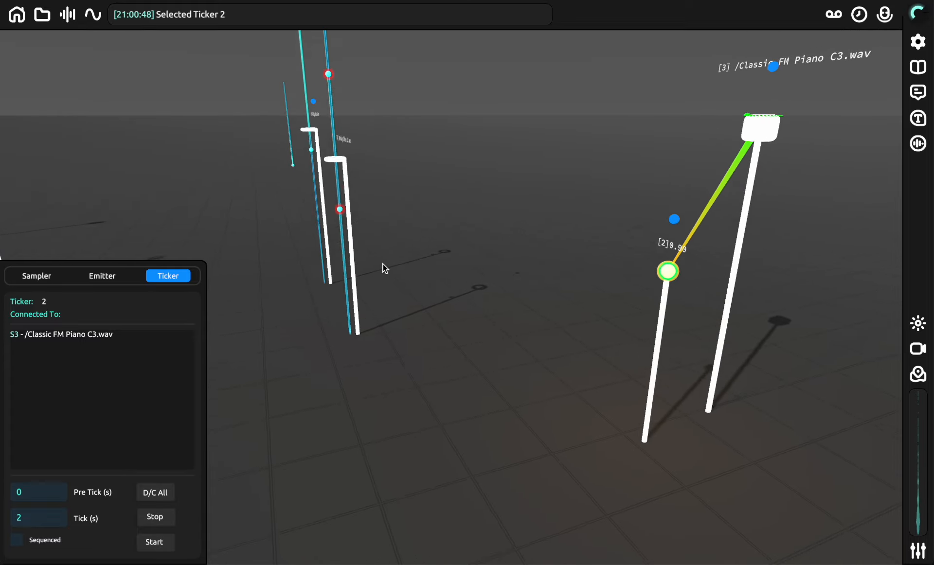
# - Remove the balls still bouncing under emitter 3 and emitter 4
pyautogui.click(342, 157)
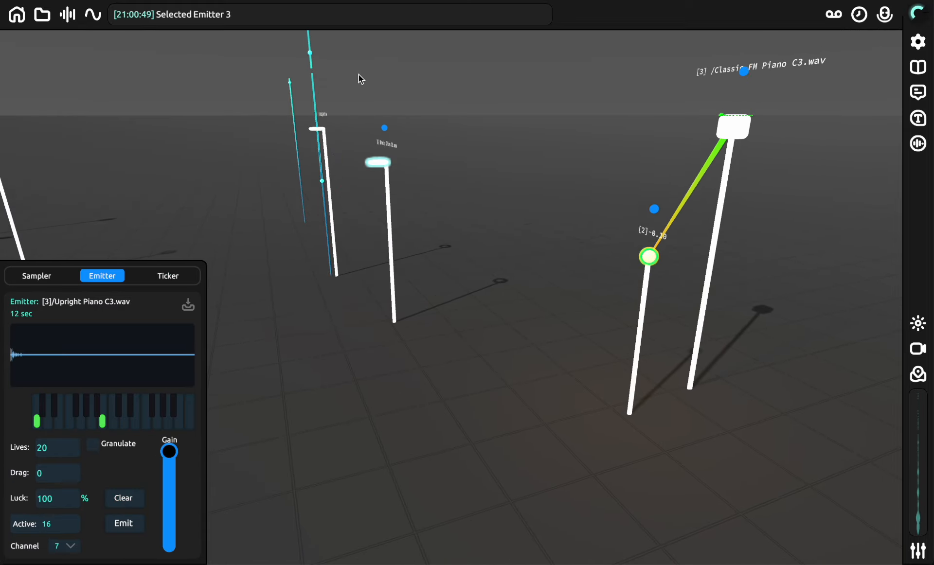
pyautogui.click(314, 128)
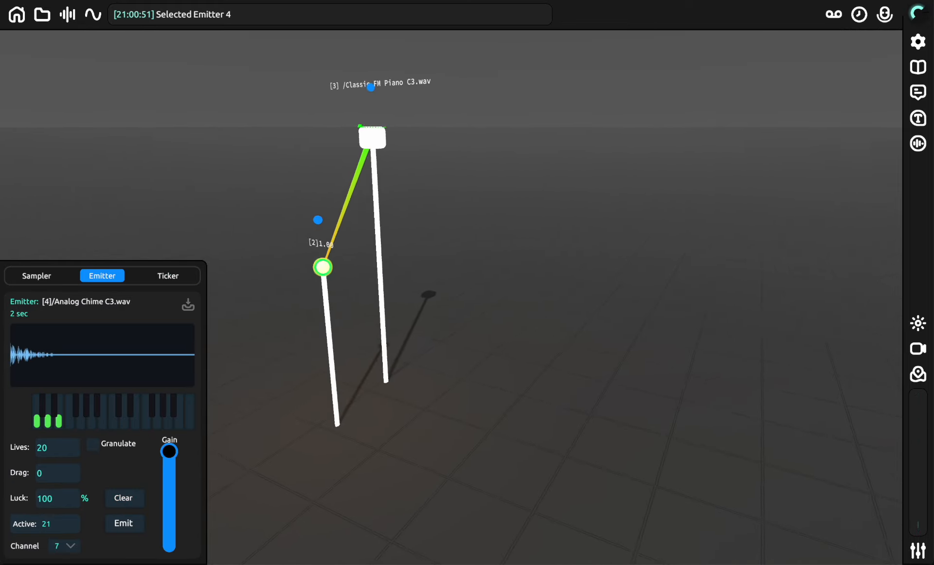
# - Move ticker 2 to the other side of the Classic FM Piano sampler and turn off the sampler's looping
pyautogui.click(654, 283)
pyautogui.moveTo(654, 280); pyautogui.dragTo(473, 272)
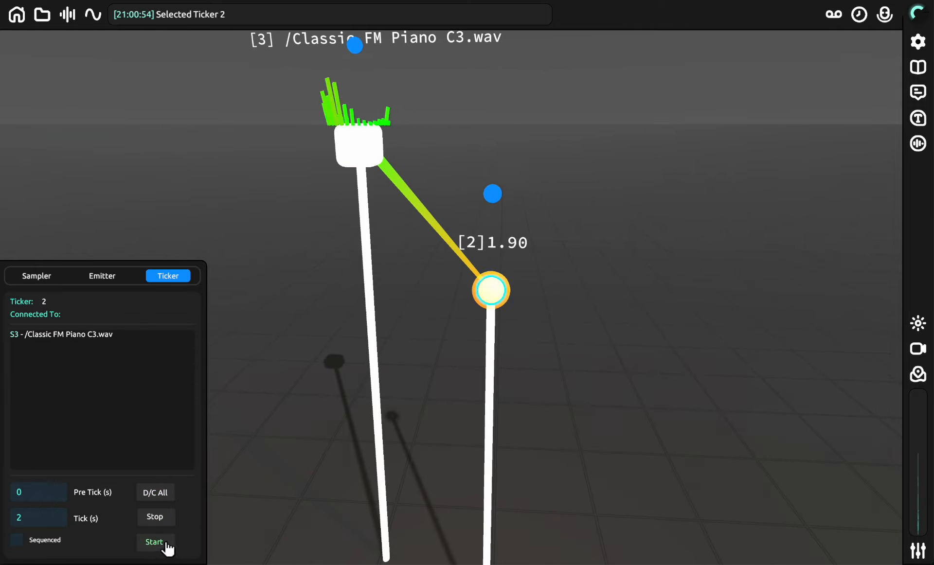
pyautogui.click(368, 152)
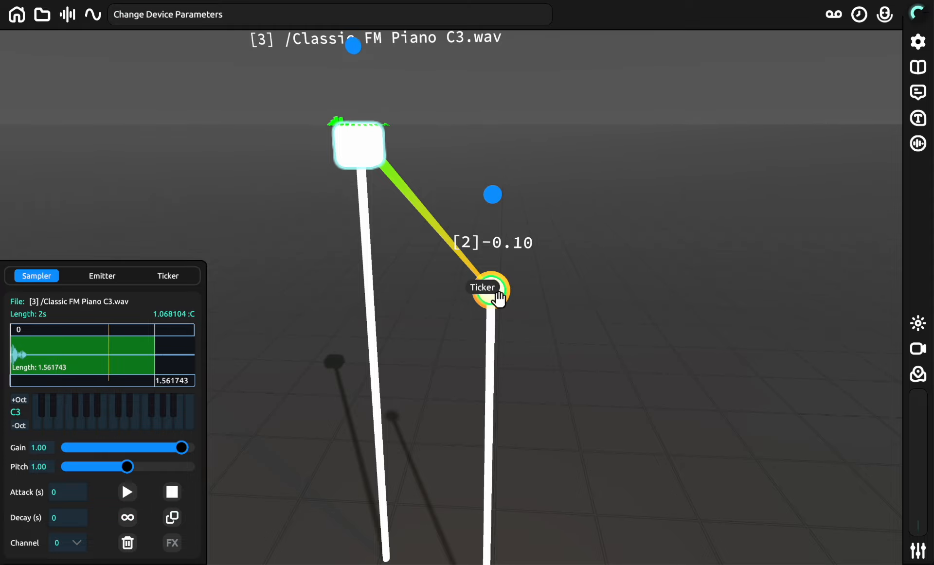
# - Select ticker 2 and shift it slightly farther from the Classic FM Piano sampler
pyautogui.click(493, 306)
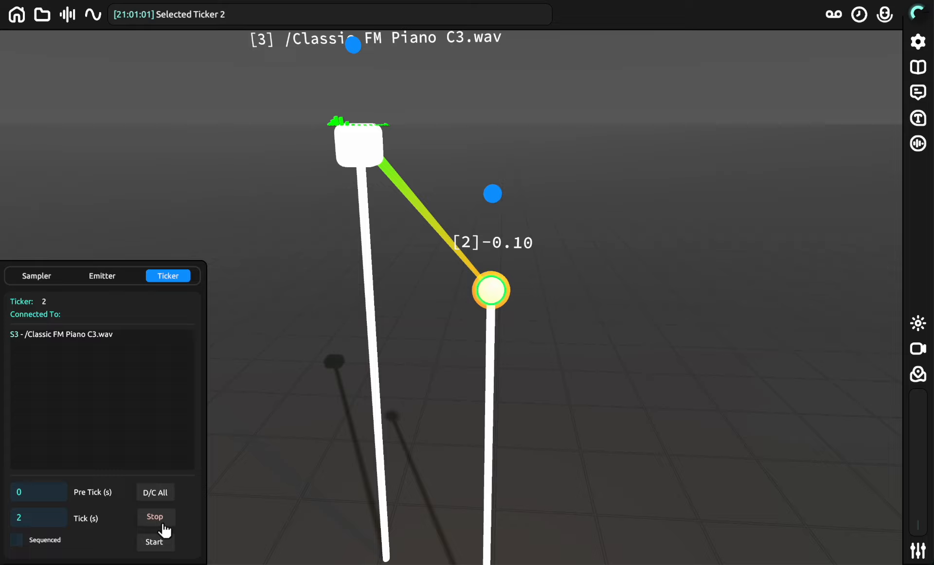
pyautogui.moveTo(492, 290); pyautogui.dragTo(510, 281)
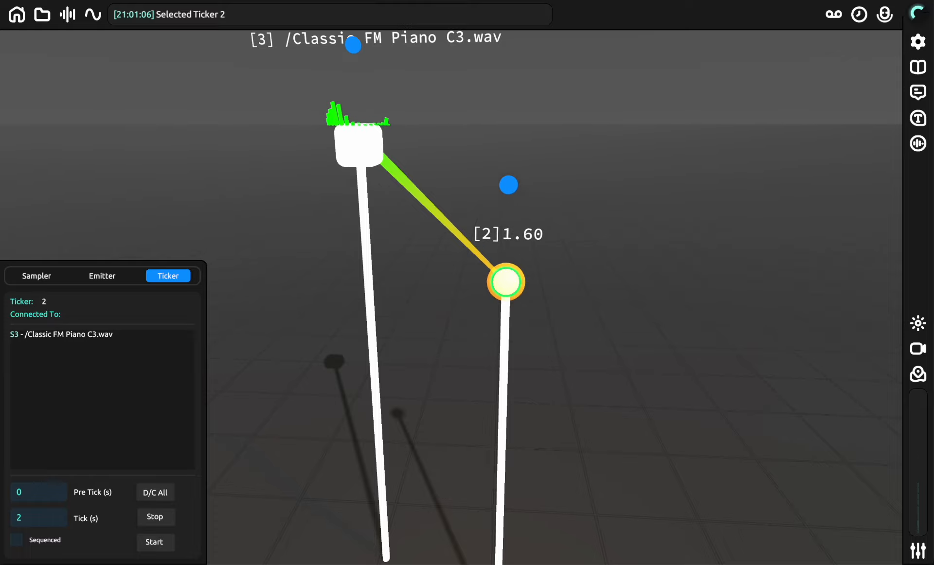
# - Move the Classic FM Piano sampler and ticker 2 to new positions closer to the two emitters
pyautogui.moveTo(471, 313); pyautogui.dragTo(479, 243, button='middle')
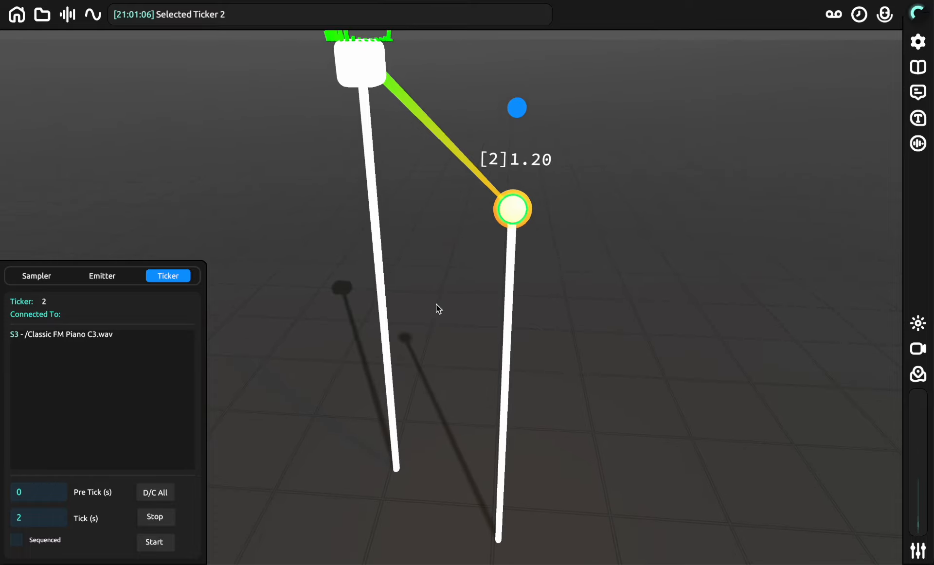
pyautogui.scroll(-4, 437, 304)
pyautogui.scroll(6, 436, 306)
pyautogui.scroll(-3, 431, 311)
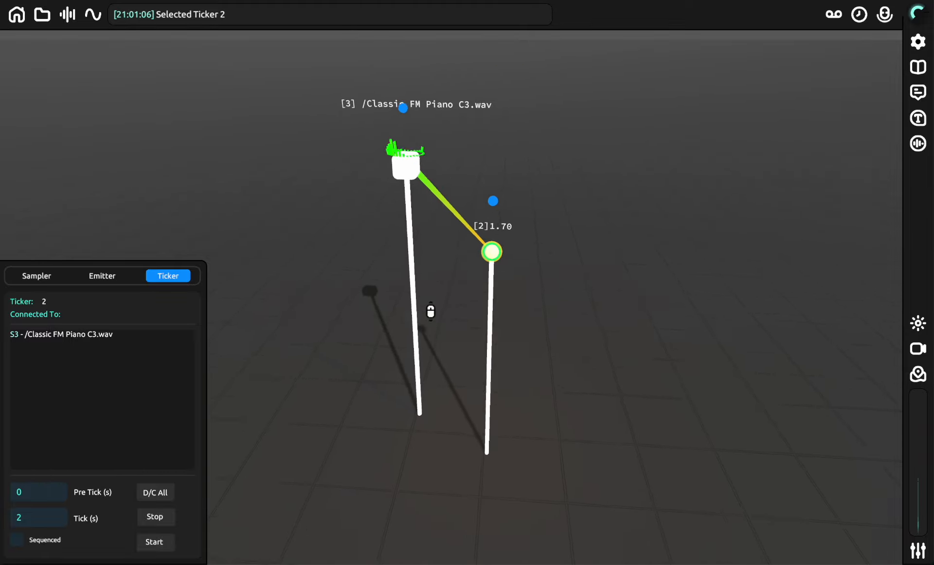
pyautogui.press('s')
pyautogui.press('a')
pyautogui.press('q')
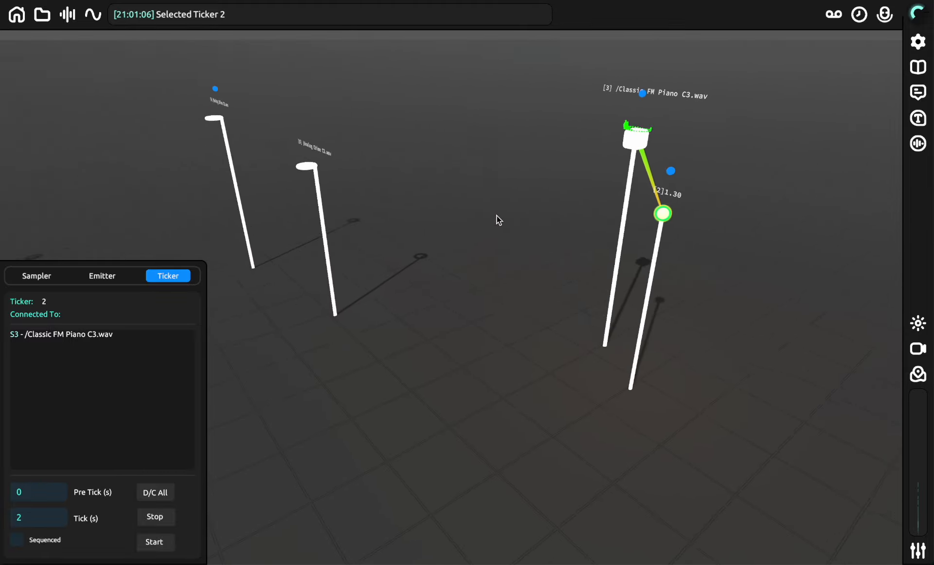
pyautogui.press('a')
pyautogui.moveTo(649, 144); pyautogui.dragTo(501, 177)
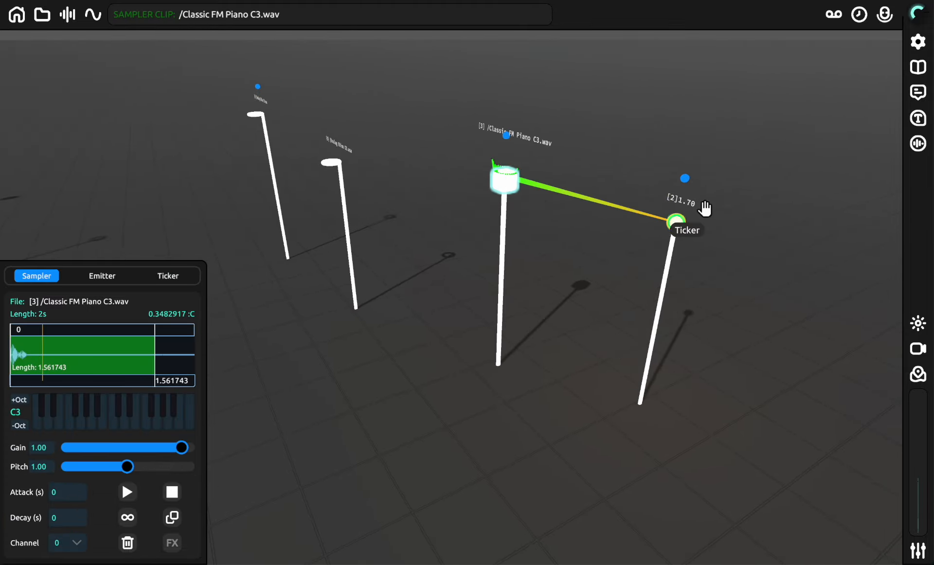
pyautogui.moveTo(705, 264); pyautogui.dragTo(602, 258)
# - Open the audio browser and place a new sound wall beside the Classic FM Piano sampler
pyautogui.press('a')
pyautogui.press('e')
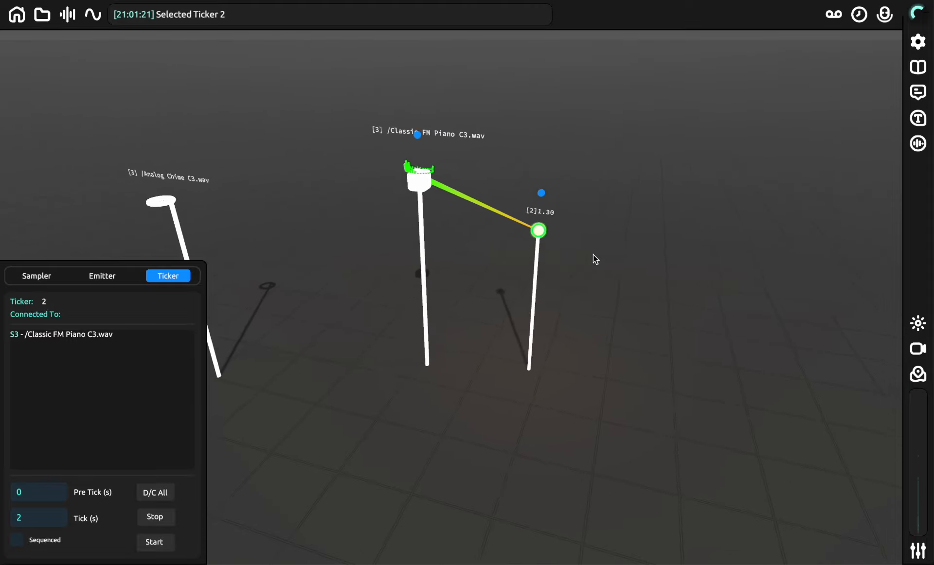
pyautogui.press('s')
pyautogui.press('e')
pyautogui.press('a')
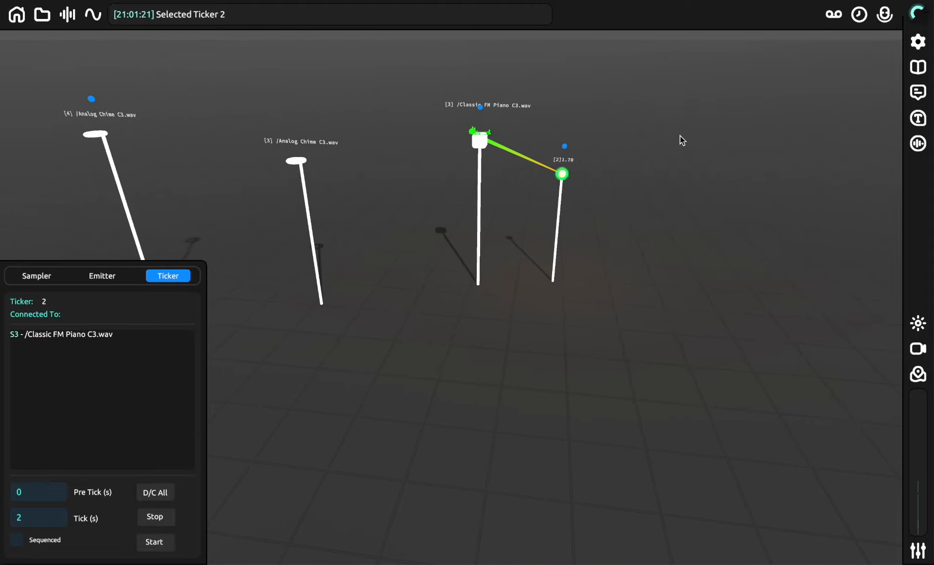
pyautogui.press('w')
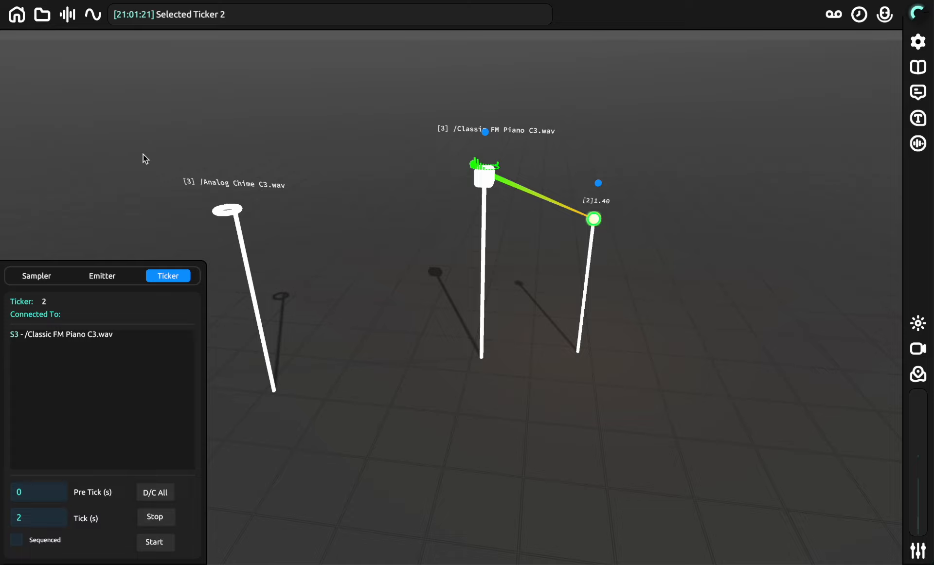
pyautogui.click(42, 15)
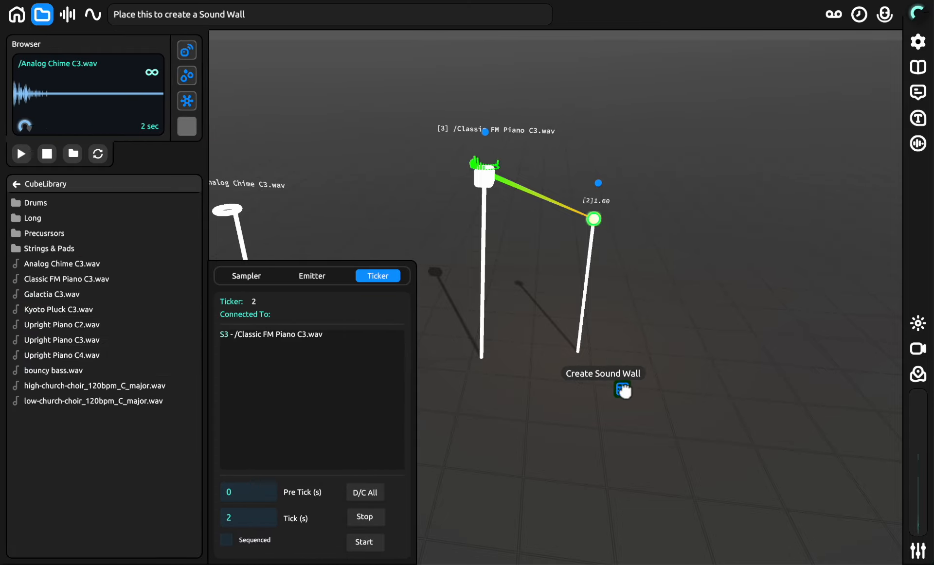
# - Move ticker 2 to the emitters' side of the Classic FM Piano sampler and disconnect the two
pyautogui.moveTo(594, 219); pyautogui.dragTo(390, 282)
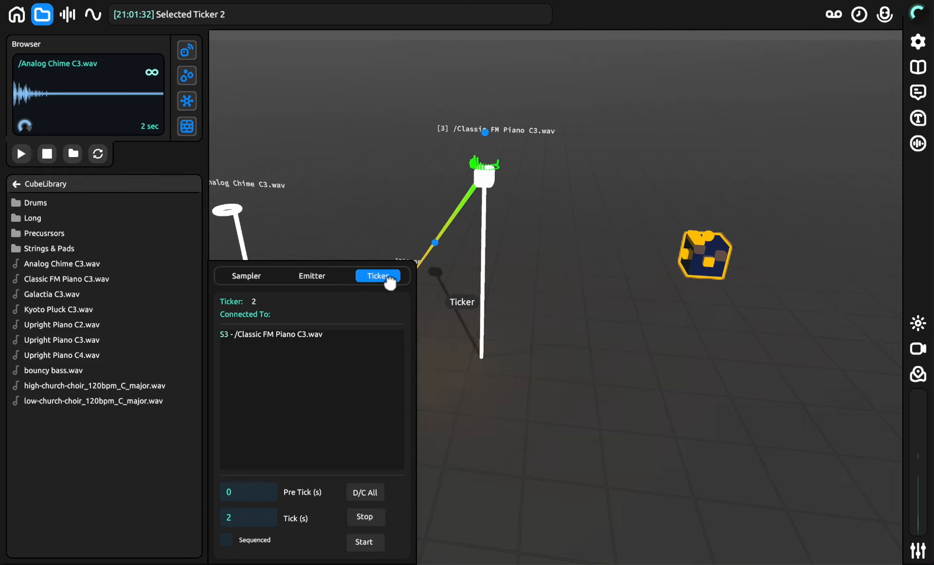
pyautogui.moveTo(361, 190); pyautogui.dragTo(366, 184)
pyautogui.moveTo(367, 183); pyautogui.dragTo(477, 182, button='right')
pyautogui.moveTo(488, 166); pyautogui.dragTo(558, 164)
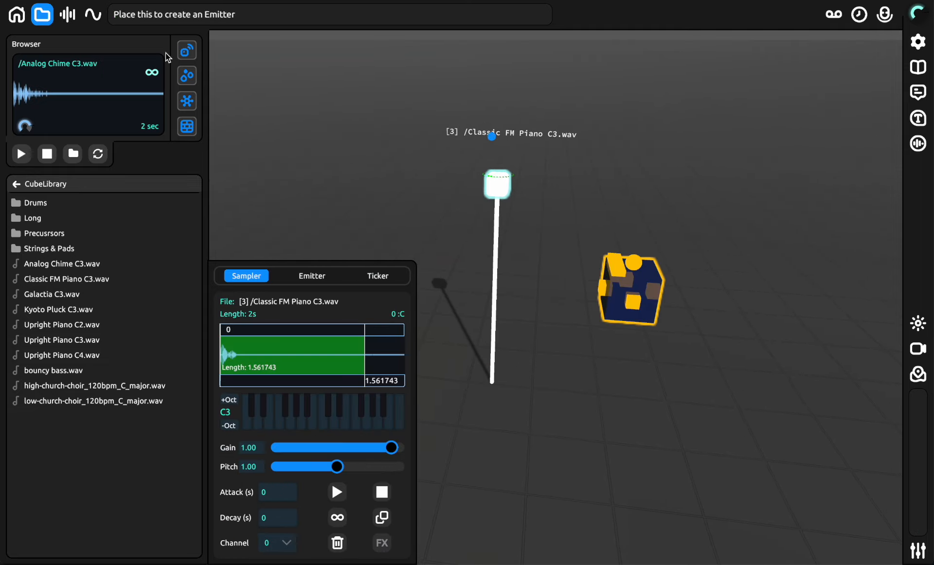
# - Show the acoustic settings instead of the audio browser and turn on Binauralize and Visualize
pyautogui.click(100, 23)
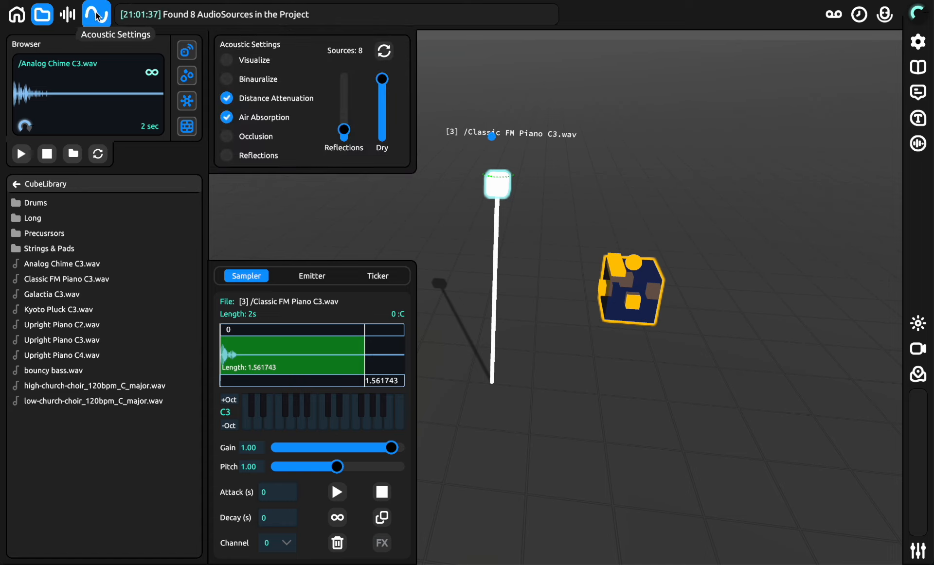
pyautogui.click(42, 24)
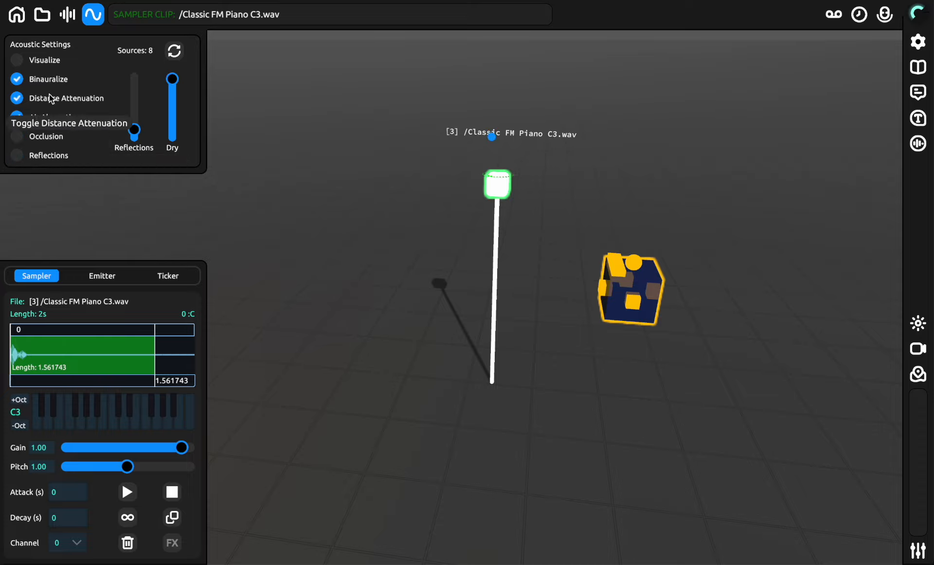
pyautogui.click(20, 61)
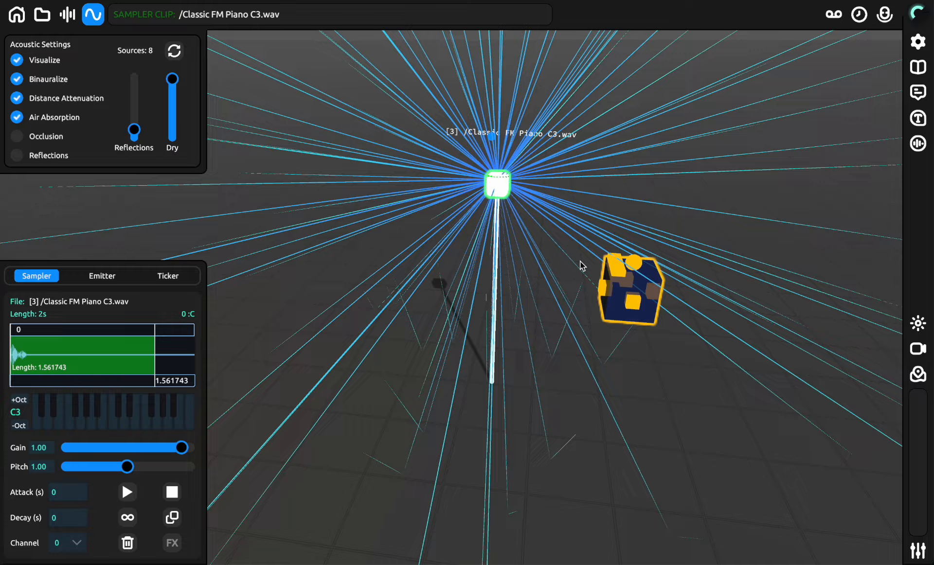
# - Bring the other devices into view and select emitter 3 beside ticker 2
pyautogui.scroll(-5, 549, 285)
pyautogui.moveTo(548, 285); pyautogui.dragTo(329, 205)
pyautogui.press('s')
pyautogui.press('w')
pyautogui.click(330, 208)
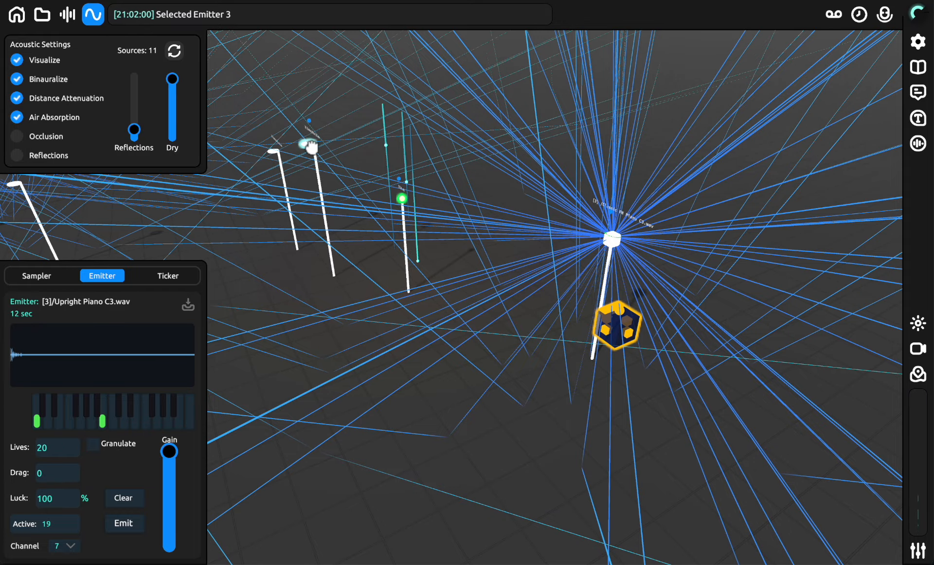
# - Inspect the sound rays around the Classic FM Piano sampler and check the master level in the mixer
pyautogui.press('w')
pyautogui.moveTo(450, 197); pyautogui.dragTo(674, 338, button='right')
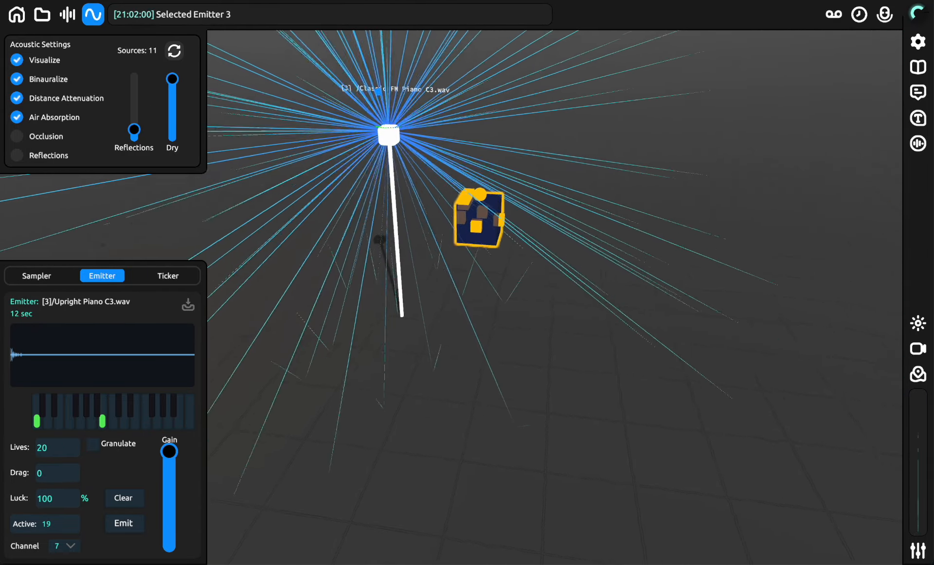
pyautogui.press('w')
pyautogui.press('w')
pyautogui.moveTo(445, 291); pyautogui.dragTo(463, 271, button='right')
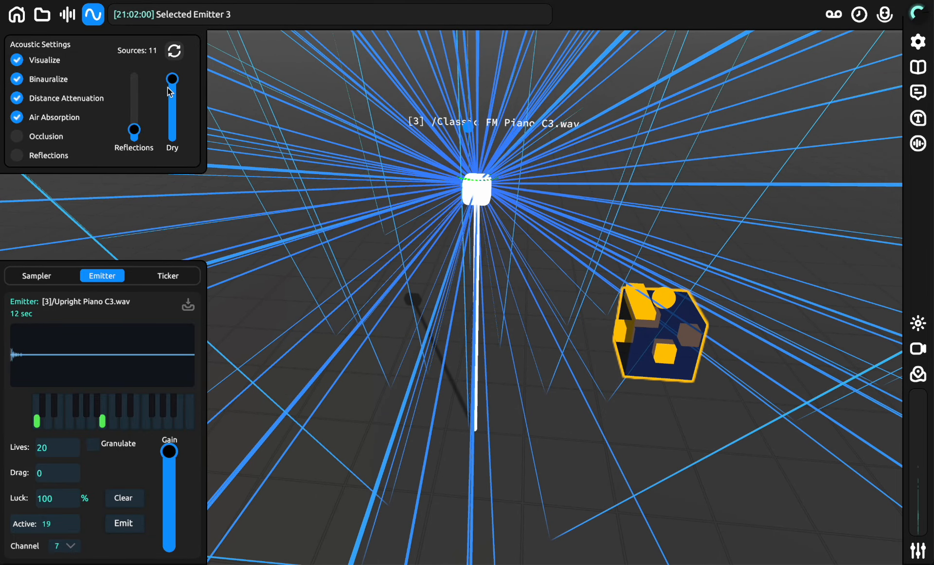
pyautogui.press('m')
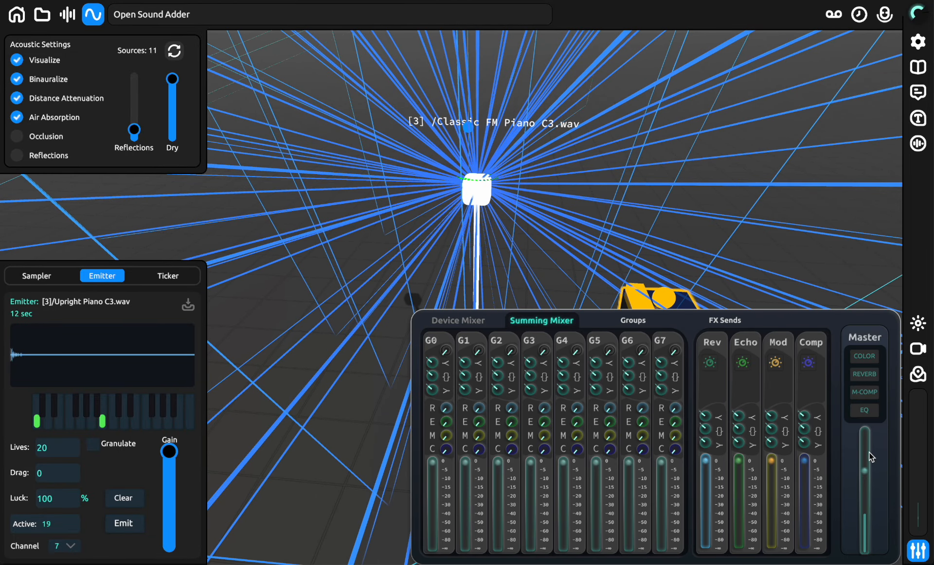
pyautogui.press('m')
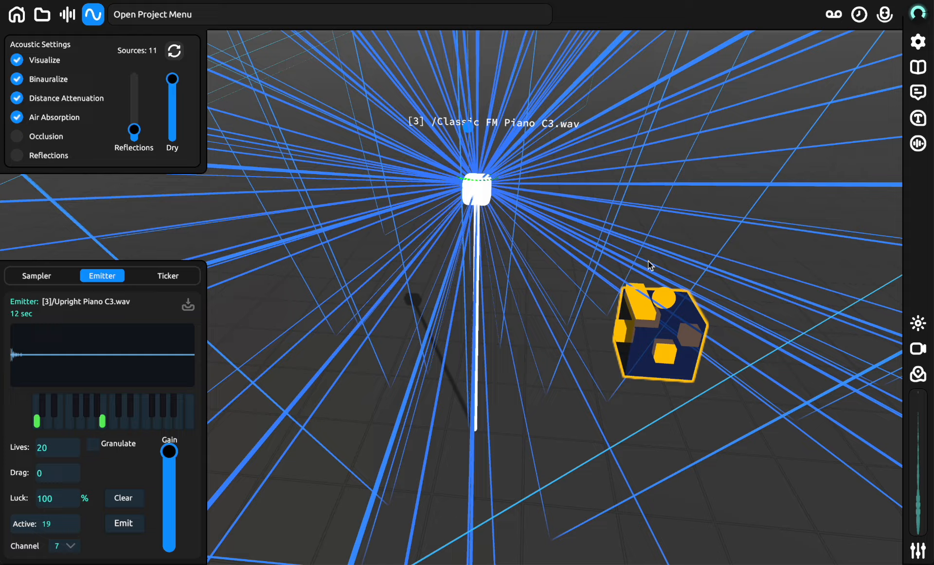
# - Select the Classic FM Piano sampler and turn the acoustic visualization off and on again
pyautogui.press('d')
pyautogui.press('a')
pyautogui.press('d')
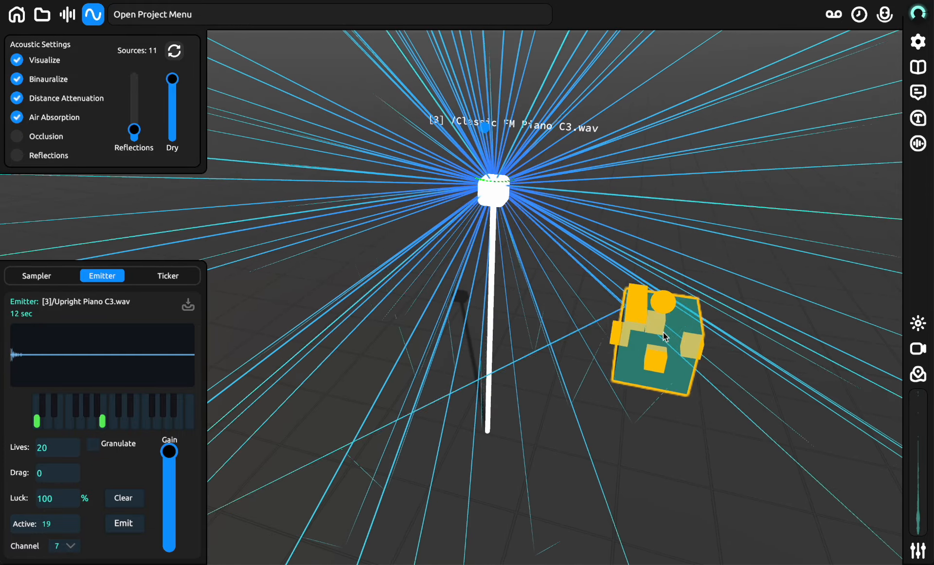
pyautogui.click(523, 160)
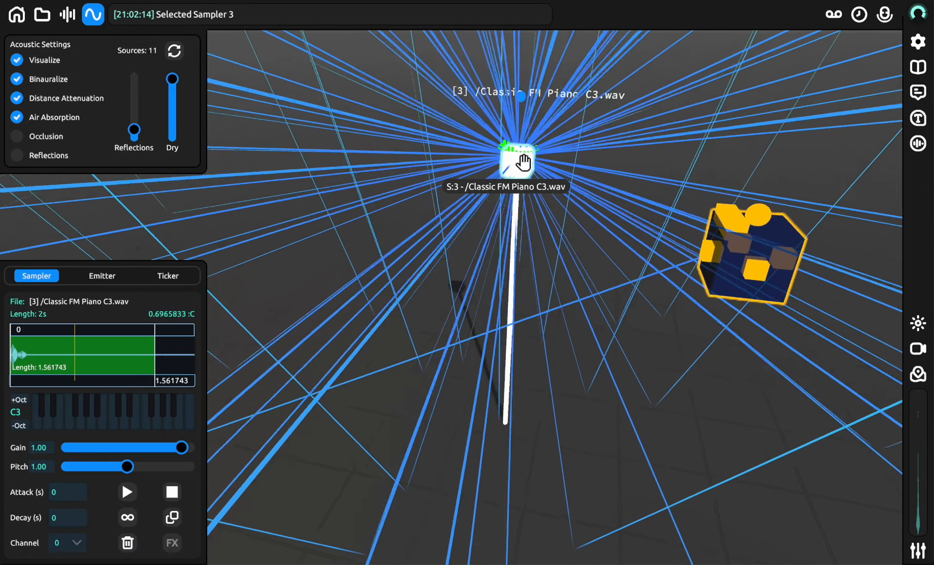
pyautogui.click(22, 61)
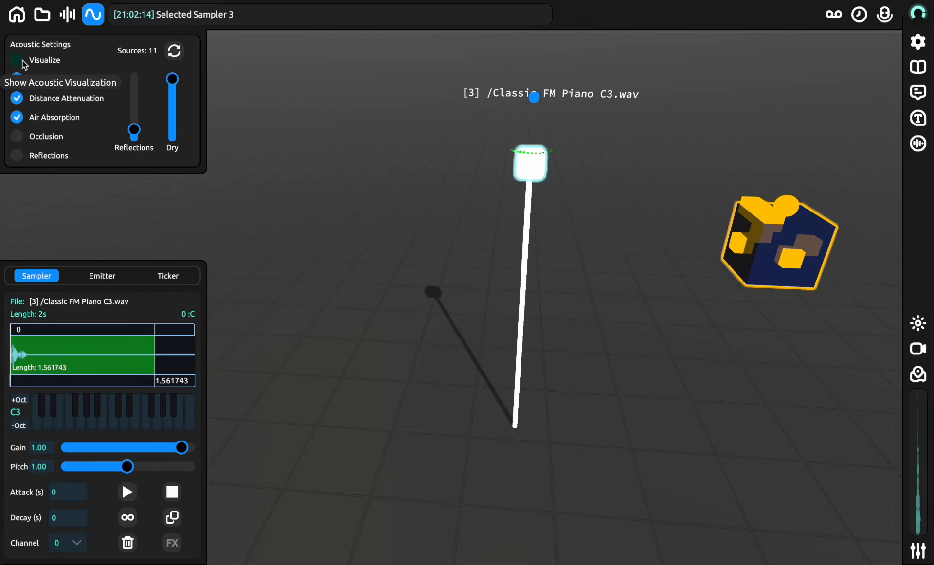
pyautogui.click(22, 61)
# - Stretch the sound wall into a large panel beside the Classic FM Piano sampler
pyautogui.press('a')
pyautogui.press('d')
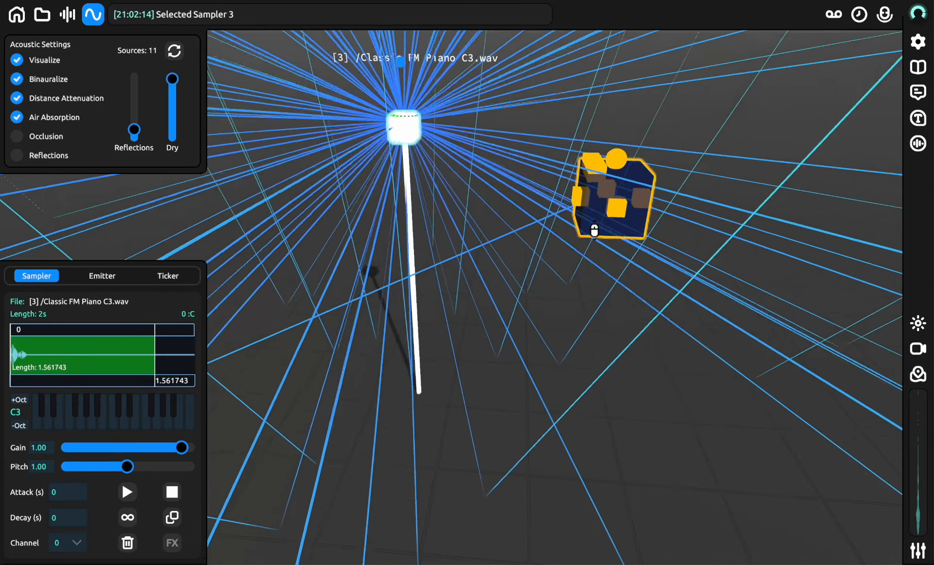
pyautogui.press('e')
pyautogui.moveTo(568, 440); pyautogui.dragTo(589, 205)
pyautogui.moveTo(637, 423); pyautogui.dragTo(722, 352)
pyautogui.moveTo(567, 446); pyautogui.dragTo(112, 509)
pyautogui.press('d')
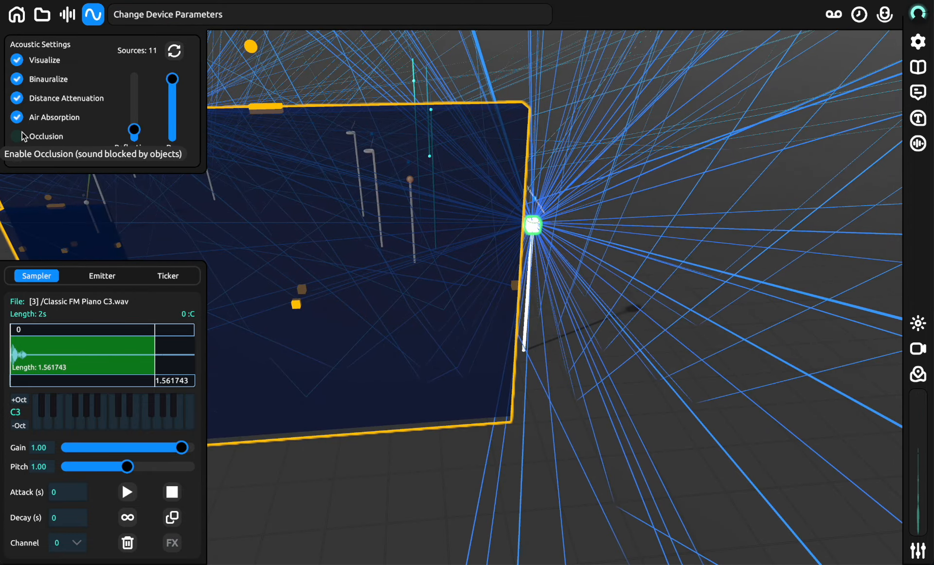
# - Turn on Occlusion and extend the sound wall wider and higher so it covers the Classic FM Piano sampler
pyautogui.click(22, 135)
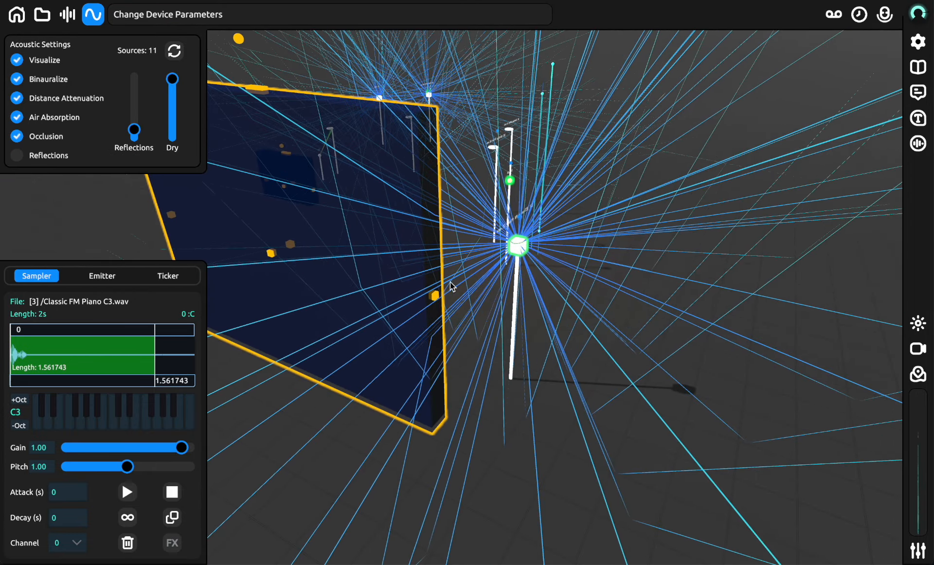
pyautogui.moveTo(439, 302); pyautogui.dragTo(719, 326)
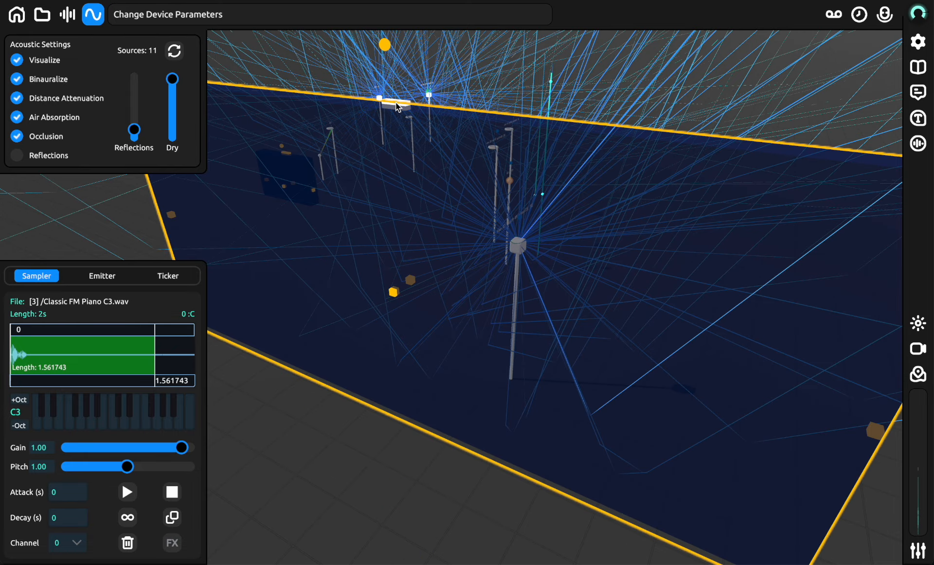
pyautogui.moveTo(396, 103); pyautogui.dragTo(393, 30)
pyautogui.moveTo(387, 280); pyautogui.dragTo(467, 278, button='right')
pyautogui.scroll(3, 467, 277)
pyautogui.scroll(-5, 515, 324)
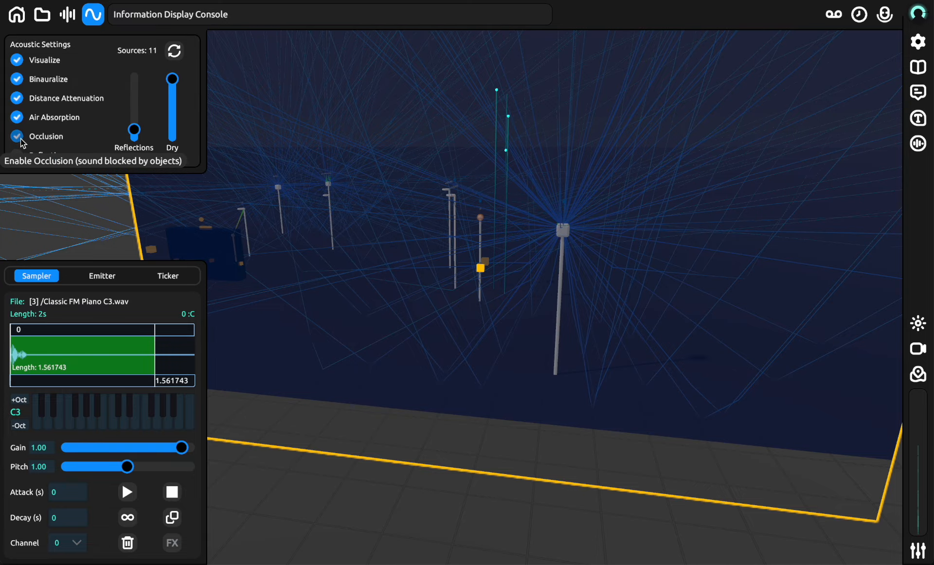
# - Examine how the sound rays meet the wall from the side where the Classic FM Piano sampler stands
pyautogui.press('w')
pyautogui.press('a')
pyautogui.moveTo(337, 201); pyautogui.dragTo(623, 188, button='right')
pyautogui.press('a')
pyautogui.press('w')
pyautogui.moveTo(405, 285); pyautogui.dragTo(404, 267, button='right')
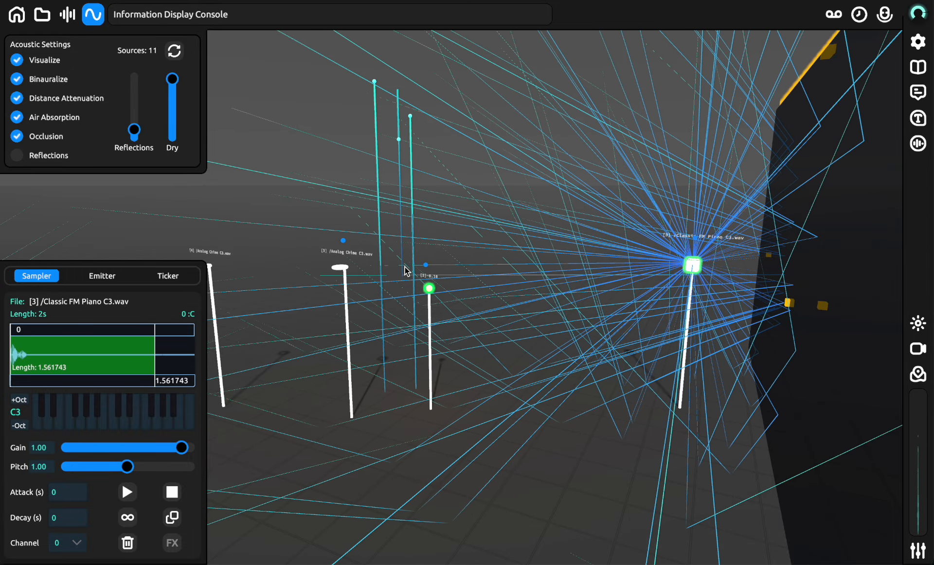
pyautogui.moveTo(415, 234); pyautogui.dragTo(547, 316, button='right')
pyautogui.press('w')
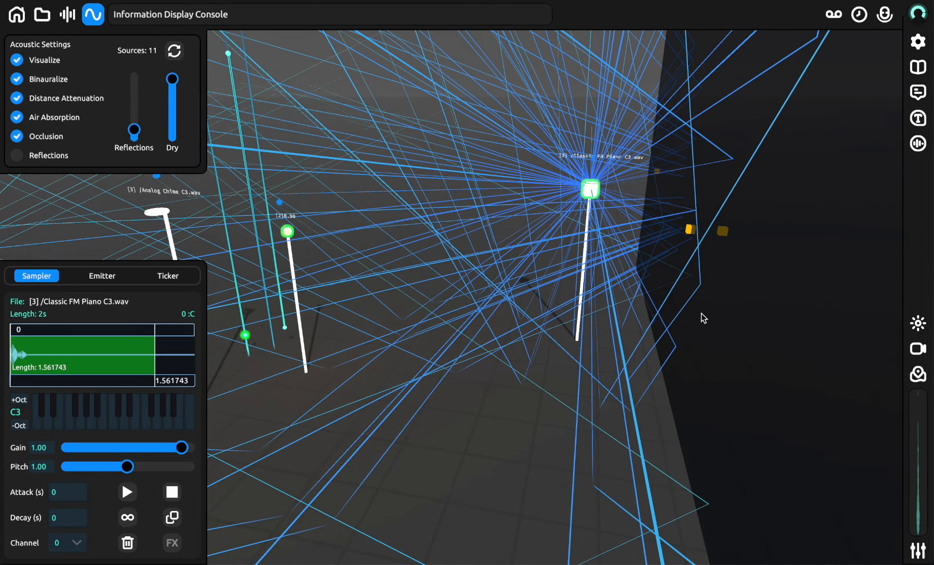
# - Move the sound wall across to the other side of the Classic FM Piano sampler and back again
pyautogui.rightClick(735, 320)
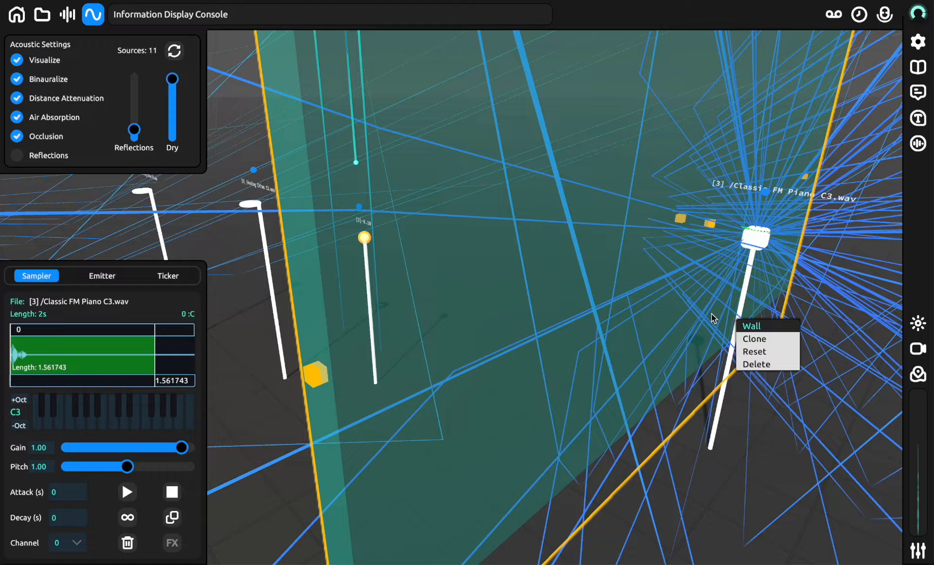
pyautogui.moveTo(711, 315); pyautogui.dragTo(798, 327)
pyautogui.press('d')
pyautogui.press('s')
pyautogui.press('a')
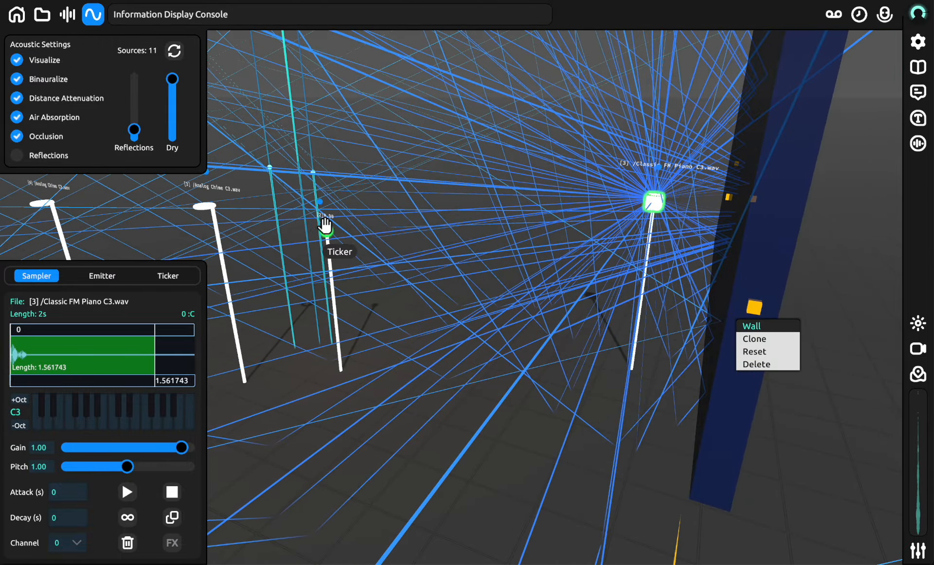
# - Select emitter 3 and turn off the acoustic visualization
pyautogui.press('a')
pyautogui.click(312, 199)
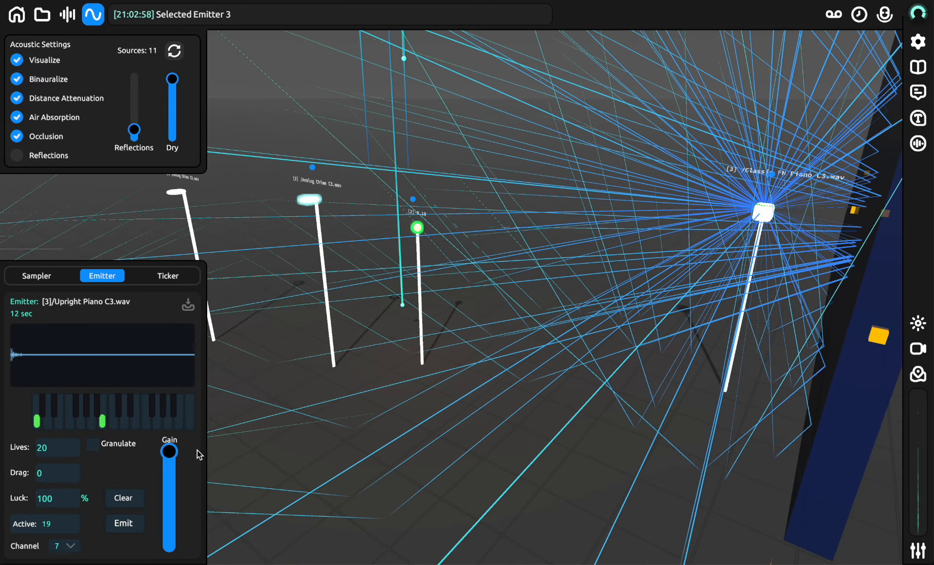
pyautogui.press('d')
pyautogui.press('w')
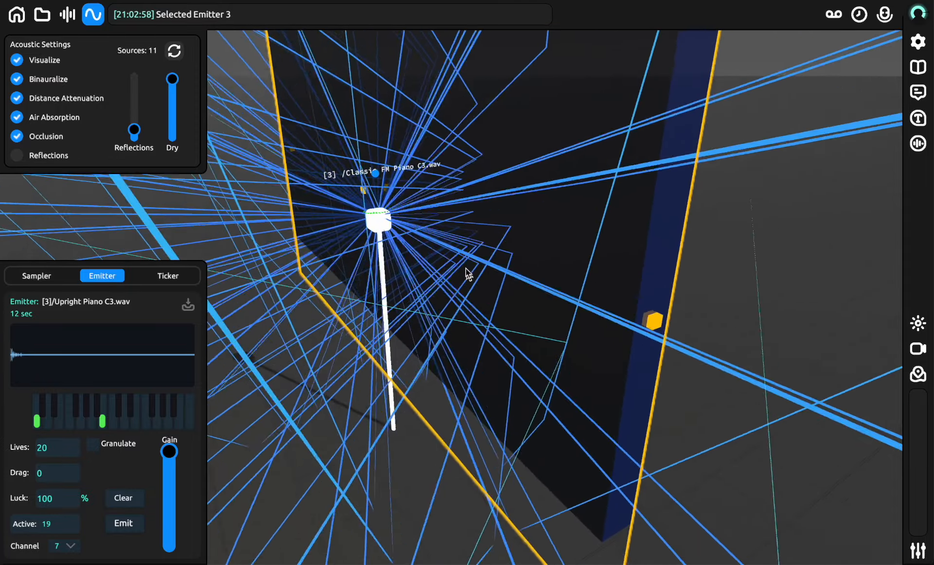
pyautogui.press('a')
pyautogui.click(35, 59)
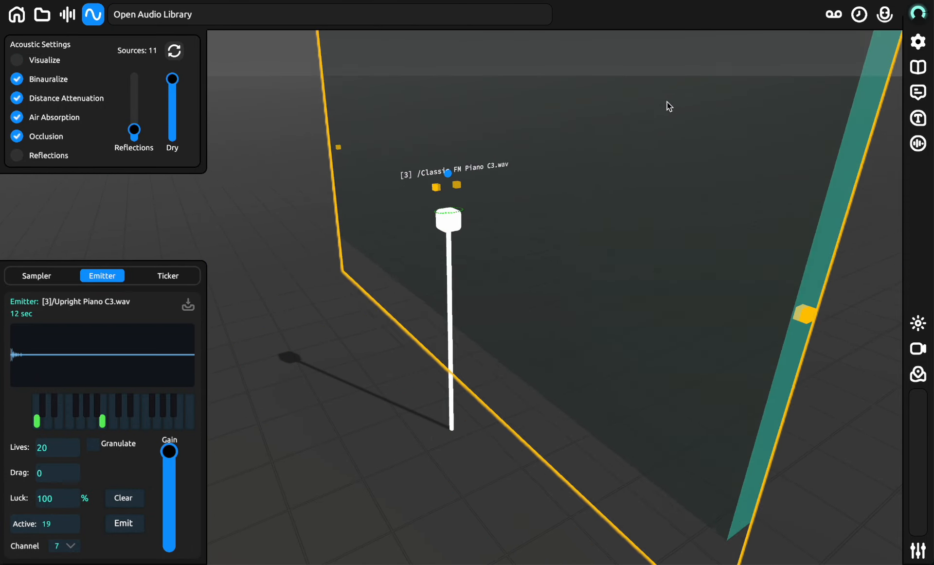
# - Select the Classic FM Piano C3 sampler beside the sound wall and play it with looping turned on
pyautogui.press('d')
pyautogui.press('a')
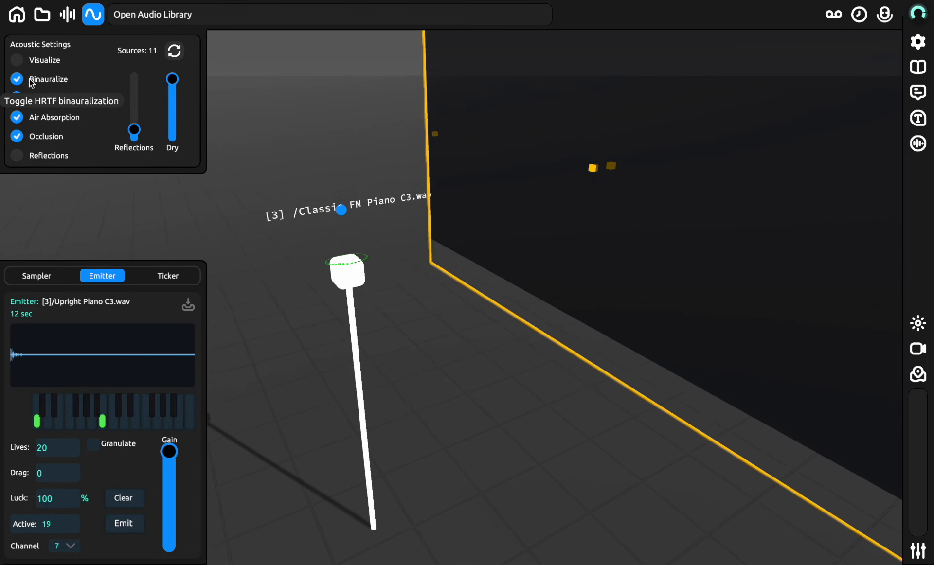
pyautogui.click(460, 228)
pyautogui.press('d')
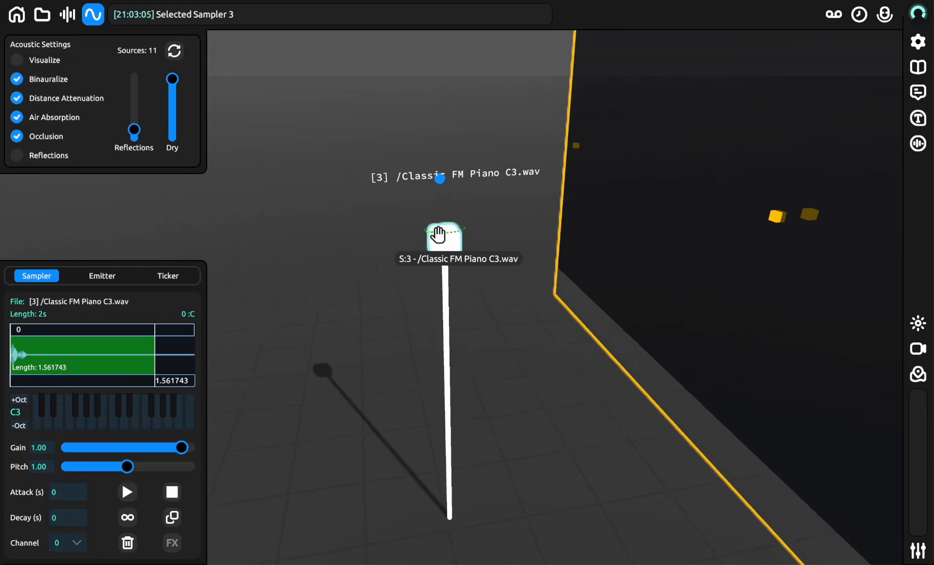
pyautogui.press('w')
pyautogui.press('a')
pyautogui.scroll(-3, 384, 248)
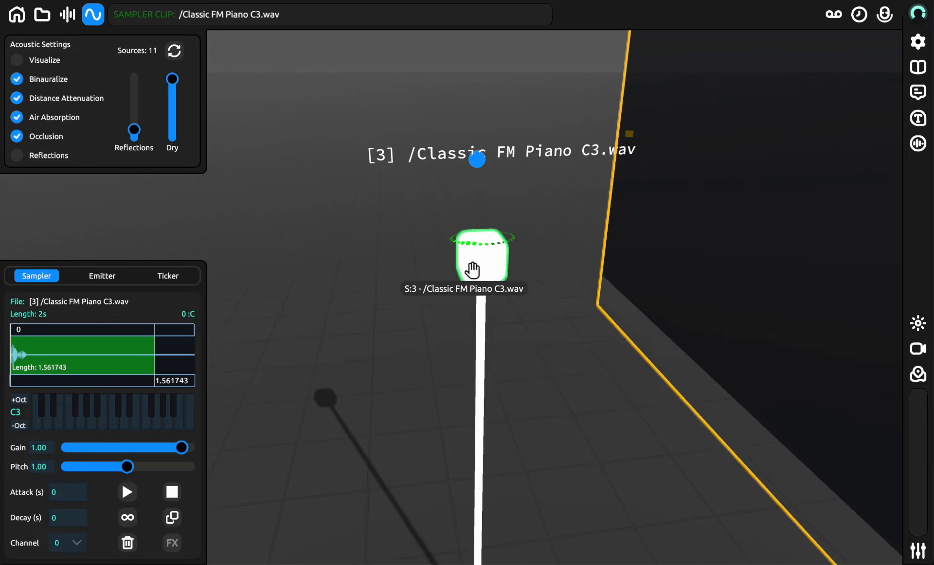
pyautogui.click(481, 194)
pyautogui.click(488, 188)
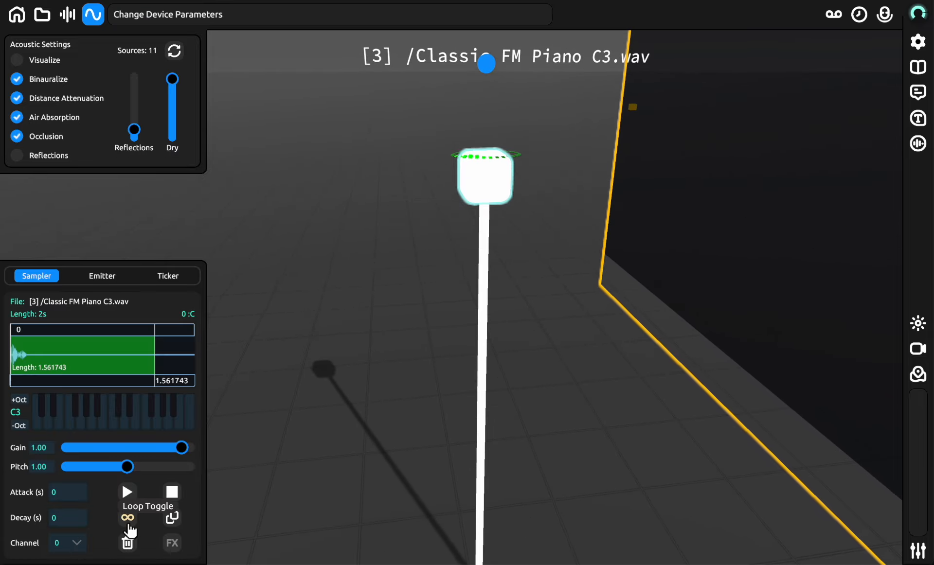
pyautogui.press('s')
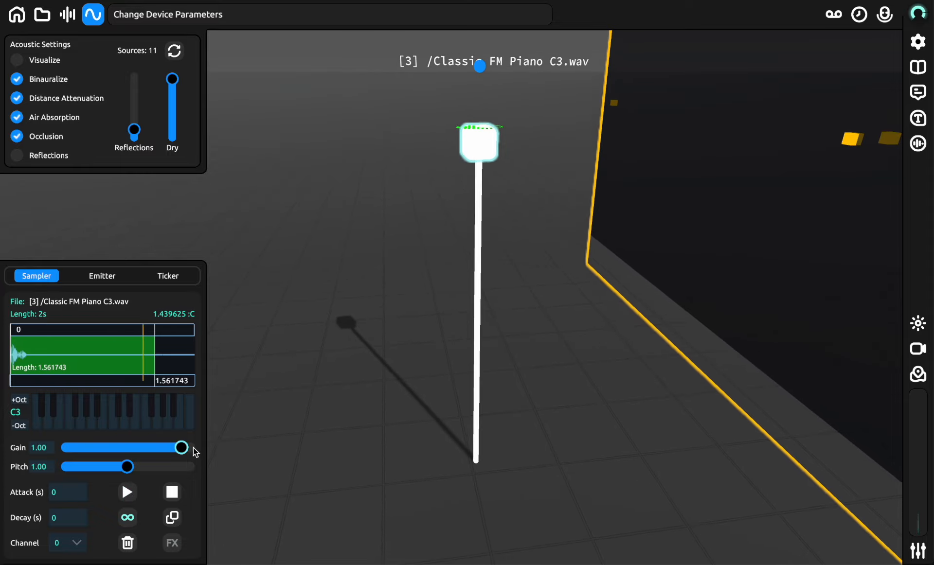
# - Turn off Binauralize and listen to the looping Classic FM Piano sampler from different positions
pyautogui.click(19, 78)
pyautogui.press('s')
pyautogui.press('d')
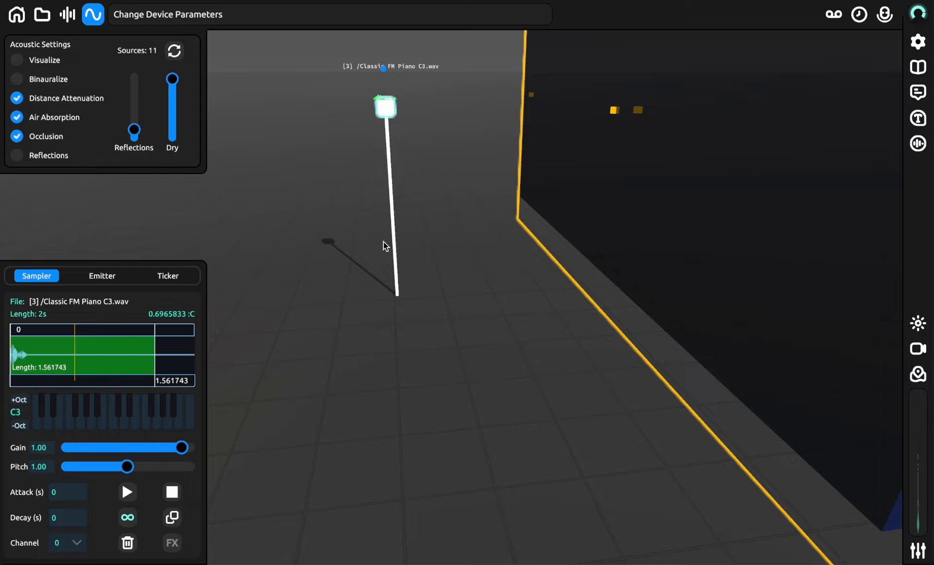
pyautogui.press('a')
pyautogui.moveTo(384, 241); pyautogui.dragTo(408, 273, button='right')
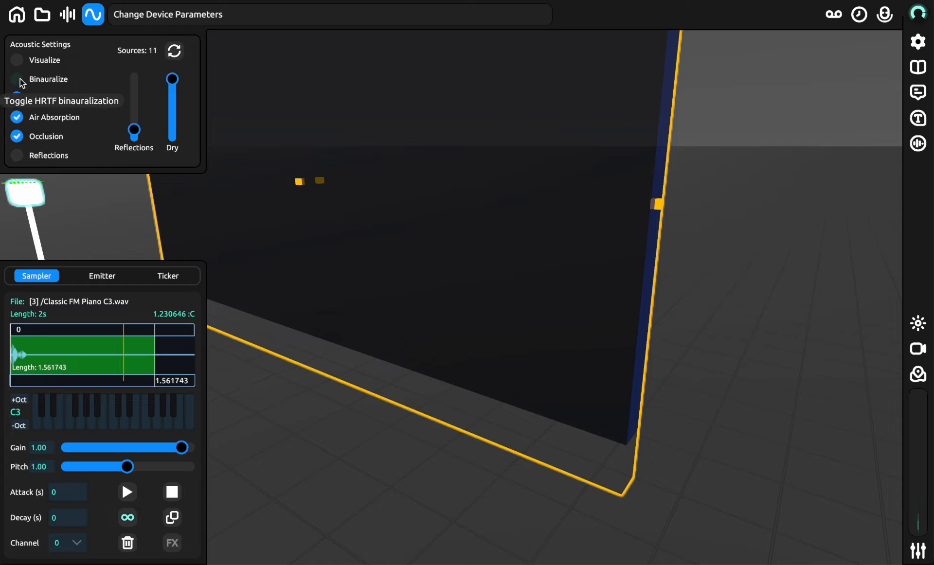
# - Turn Binauralize back on and Distance Attenuation off, then listen to the looping sampler from near and far
pyautogui.moveTo(278, 131); pyautogui.dragTo(295, 211, button='right')
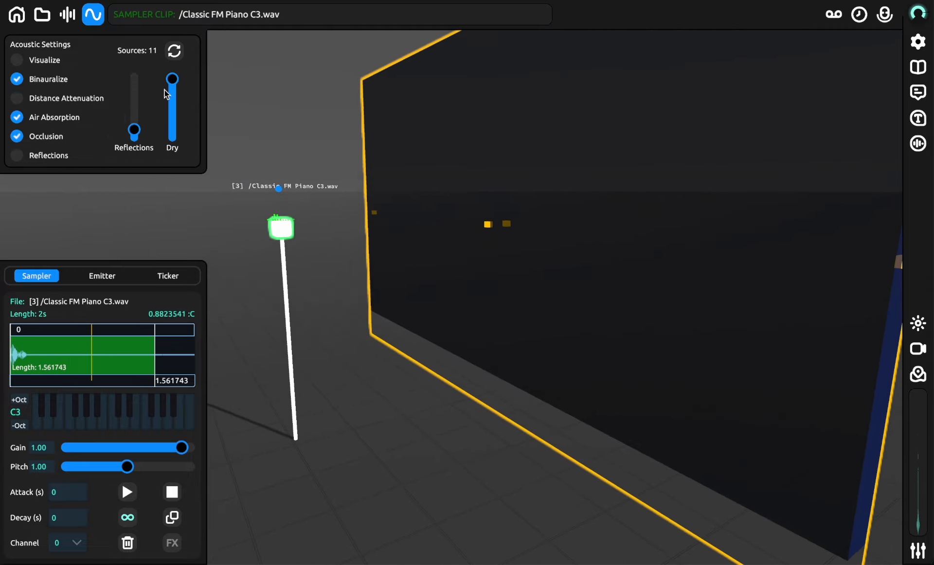
pyautogui.moveTo(280, 208); pyautogui.dragTo(112, 206, button='right')
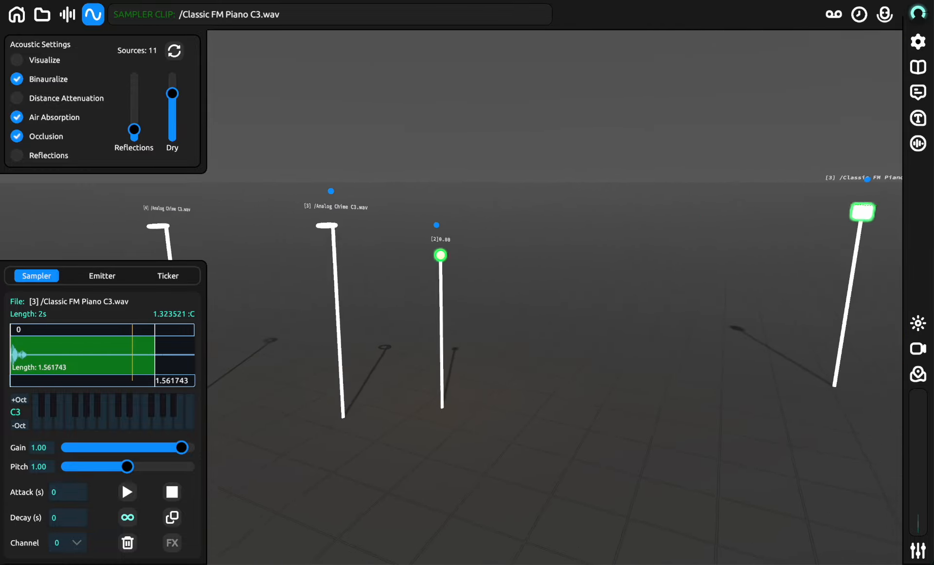
pyautogui.press('w')
pyautogui.press('a')
pyautogui.press('w')
pyautogui.moveTo(233, 253); pyautogui.dragTo(534, 276, button='right')
pyautogui.click(489, 224)
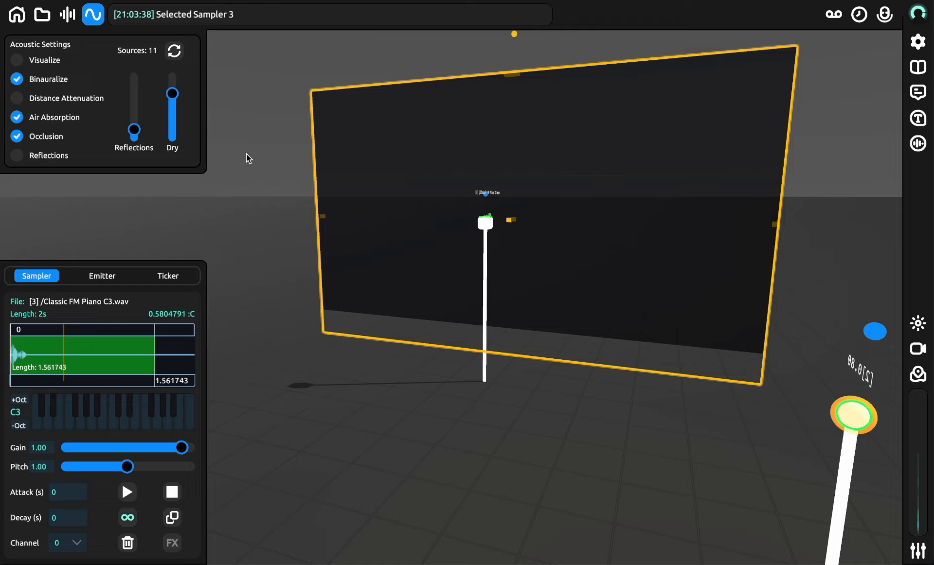
# - Lower the dry level in the acoustic settings and look over the effects of the Classic FM Piano sampler
pyautogui.press('w')
pyautogui.moveTo(171, 93); pyautogui.dragTo(173, 118)
pyautogui.press('m')
pyautogui.press('m')
pyautogui.click(173, 543)
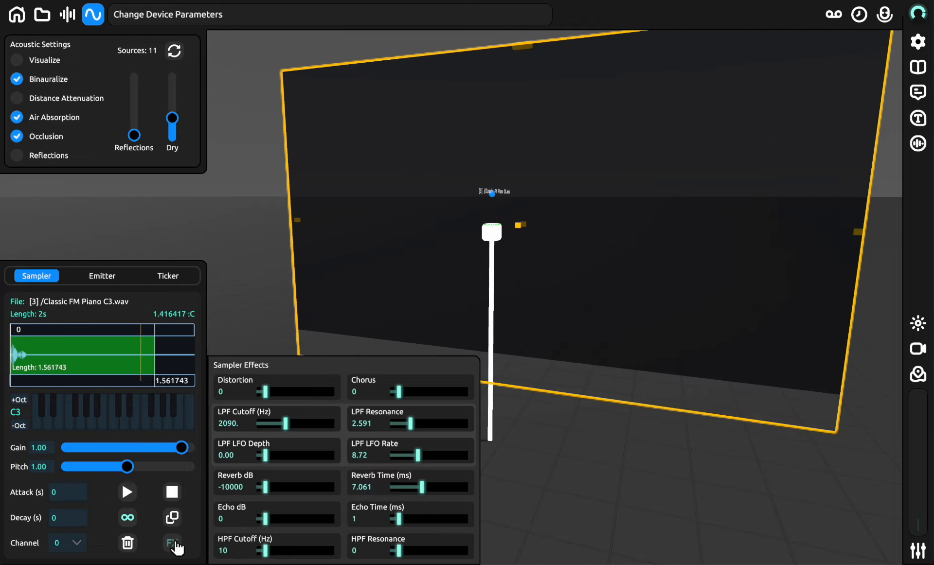
pyautogui.click(177, 540)
# - Turn on Distance Attenuation and Reflections, with the reflections gain at maximum and the dry level slightly raised
pyautogui.press('w')
pyautogui.moveTo(428, 244); pyautogui.dragTo(483, 242, button='right')
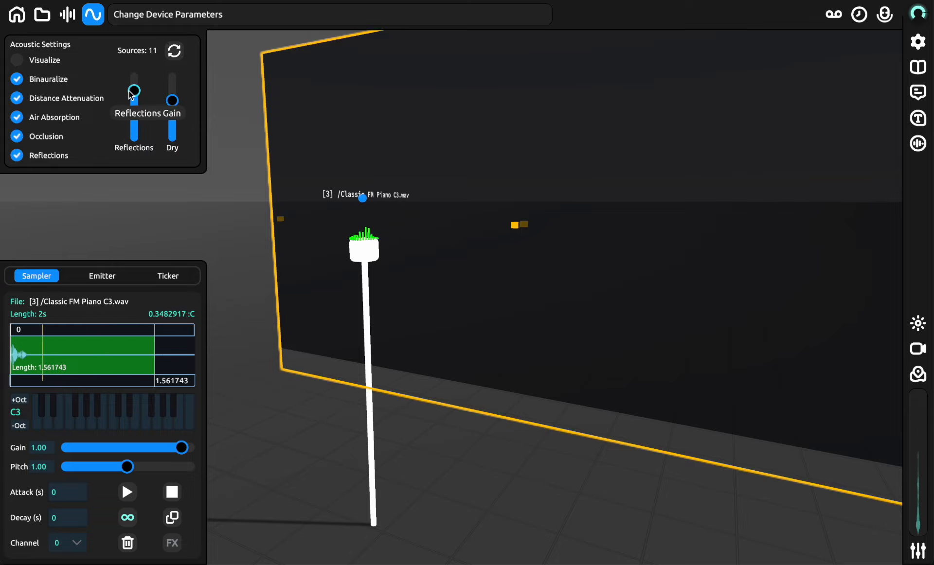
pyautogui.moveTo(646, 299); pyautogui.dragTo(591, 248)
pyautogui.press('s')
pyautogui.press('w')
pyautogui.press('a')
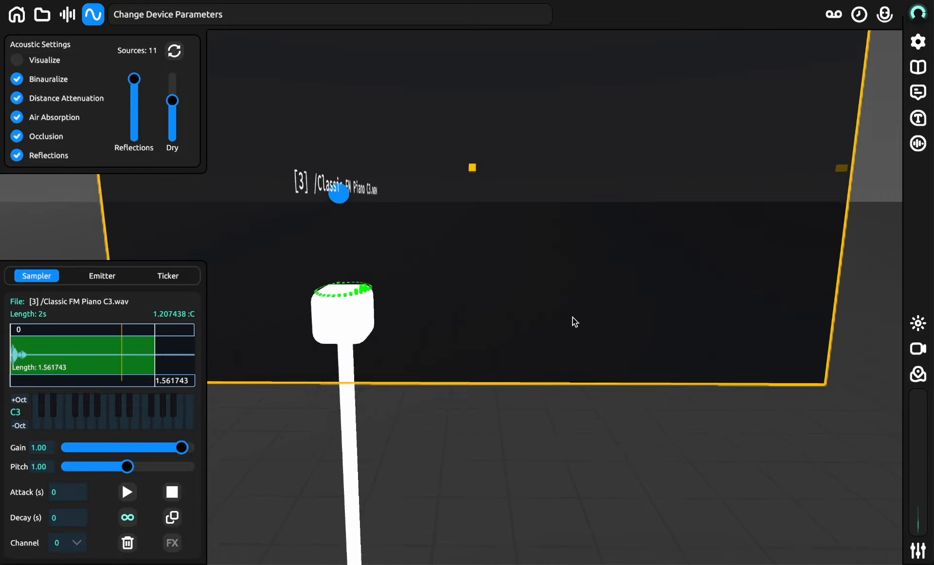
# - Move the sound wall farther away behind the Classic FM Piano sampler while listening to its reflections
pyautogui.press('s')
pyautogui.press('a')
pyautogui.moveTo(486, 322); pyautogui.dragTo(443, 265)
pyautogui.press('w')
pyautogui.press('s')
pyautogui.press('w')
pyautogui.press('w')
pyautogui.press('s')
pyautogui.press('w')
pyautogui.press('s')
pyautogui.press('d')
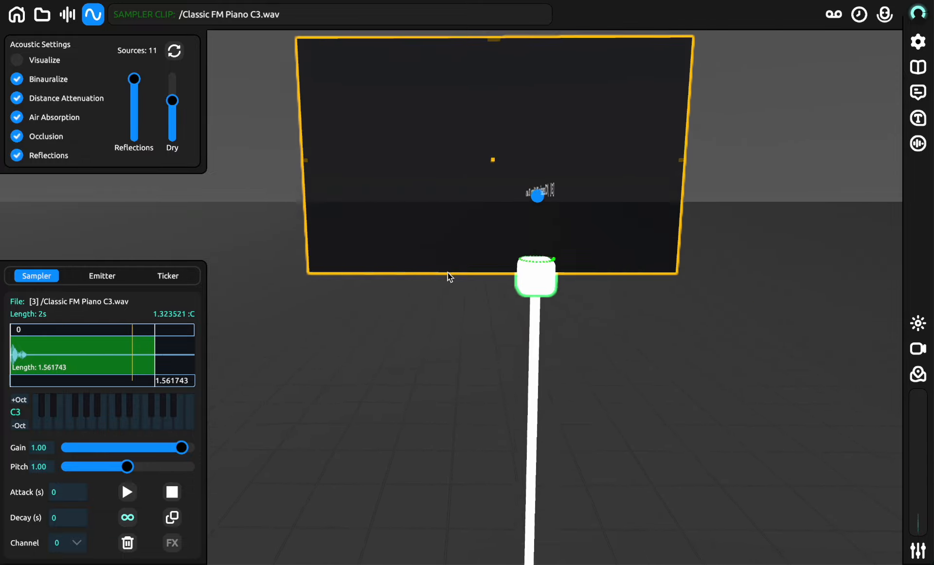
# - Move the Classic FM Piano sampler closer to the sound wall
pyautogui.click(533, 286)
pyautogui.press('w')
pyautogui.moveTo(533, 286); pyautogui.dragTo(496, 286)
pyautogui.press('w')
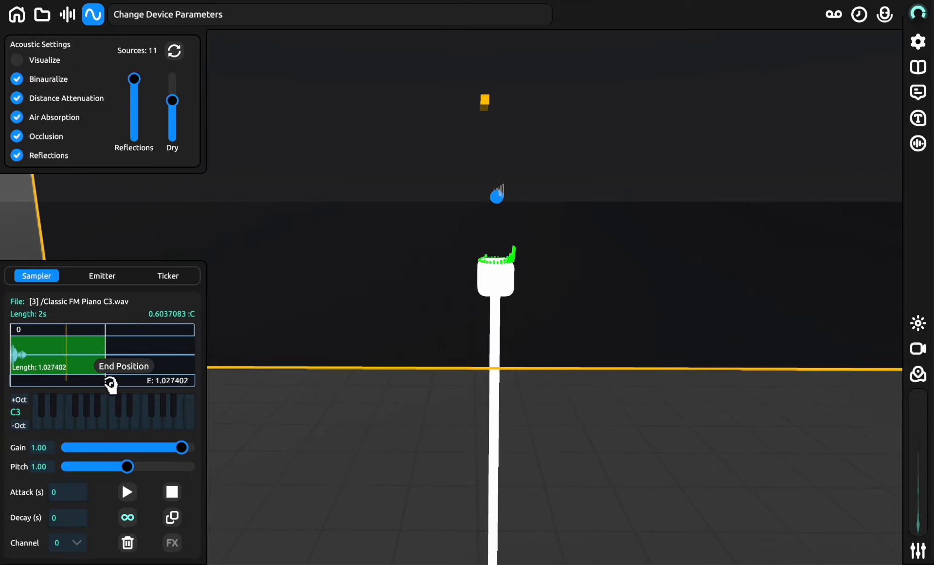
# - Set the sampler clip's end position to 1.695328 and lower the sampler's gain to 0.49
pyautogui.press('s')
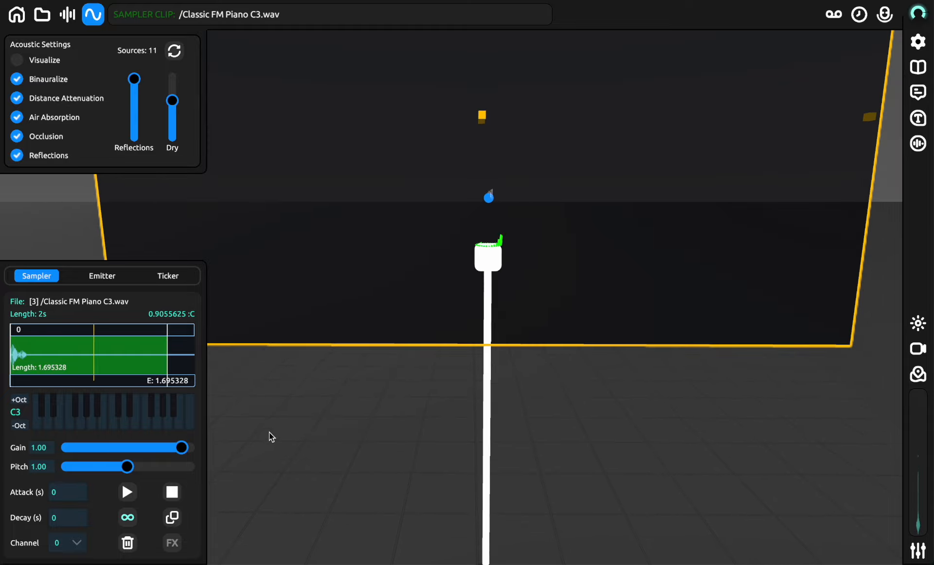
pyautogui.press('s')
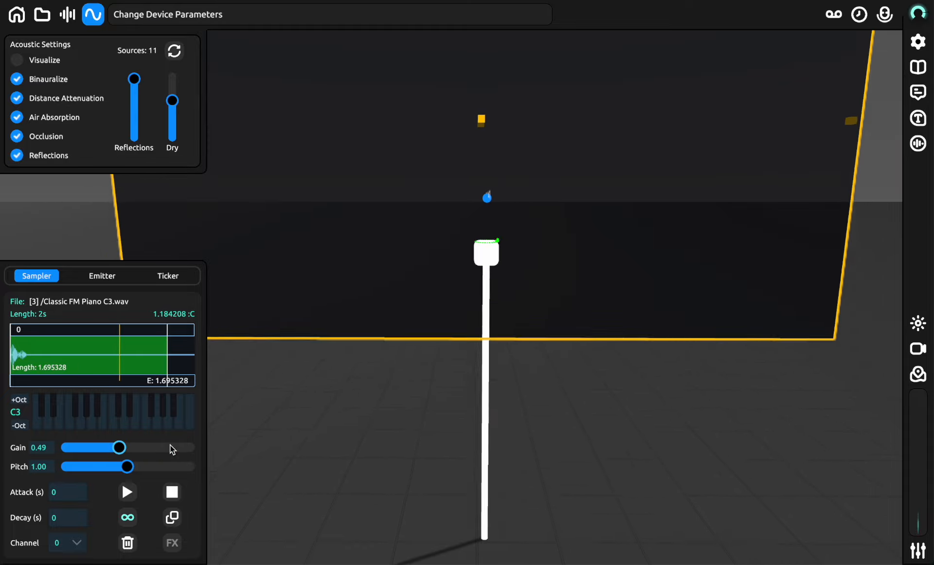
pyautogui.press('d')
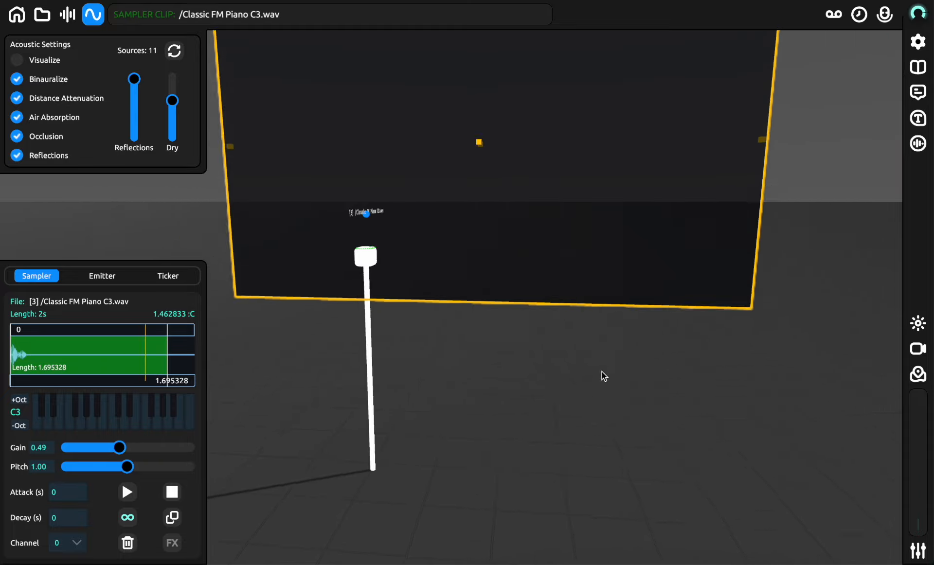
pyautogui.moveTo(602, 374); pyautogui.dragTo(503, 373, button='right')
pyautogui.press('d')
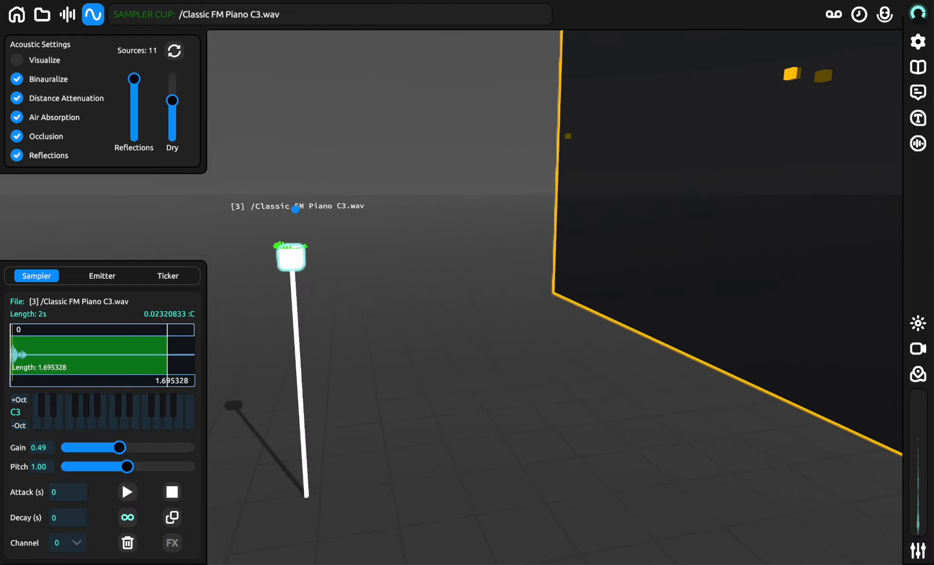
# - Lower the Classic FM Piano sampler's gain to 0.35 and reduce the dry level slightly
pyautogui.press('w')
pyautogui.moveTo(421, 272); pyautogui.dragTo(468, 272, button='right')
pyautogui.press('a')
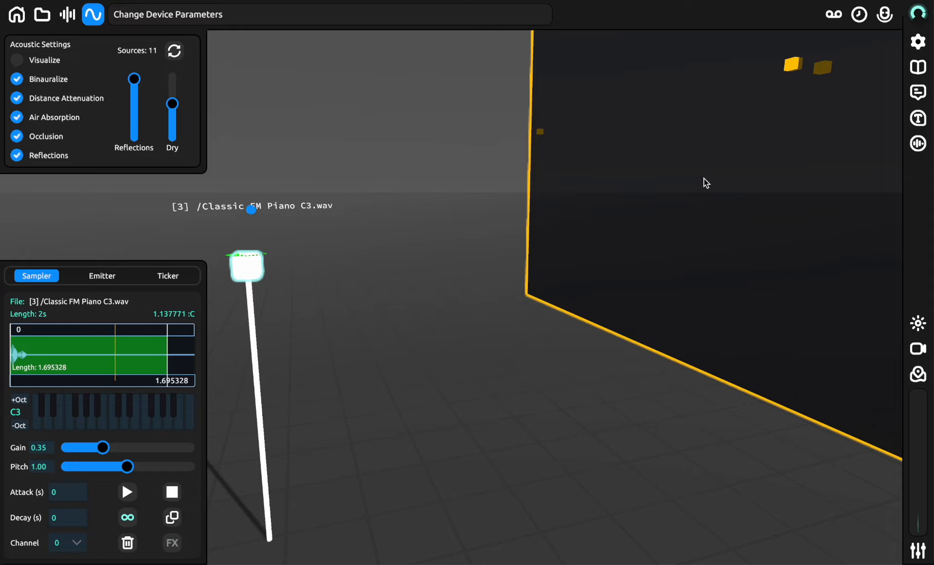
pyautogui.press('a')
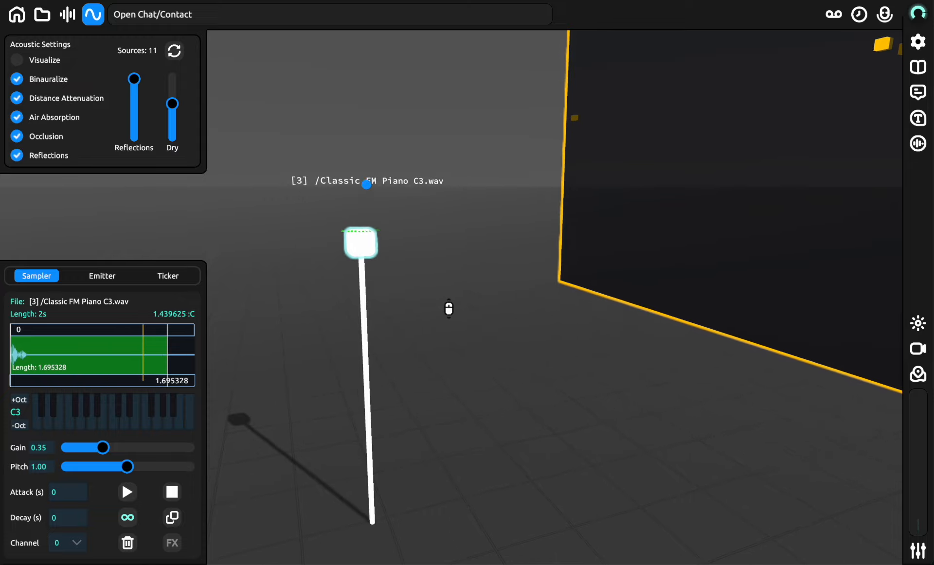
pyautogui.scroll(5, 449, 309)
pyautogui.press('s')
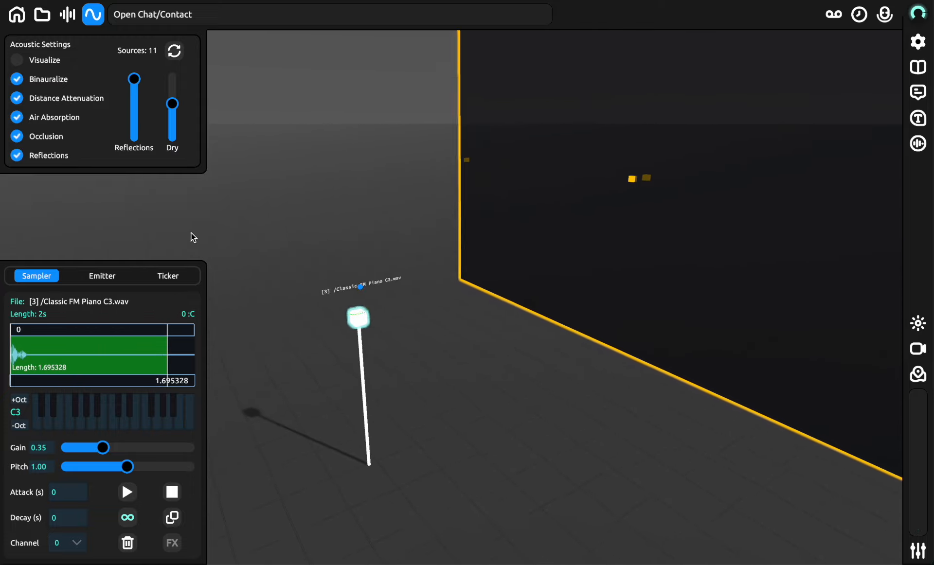
# - Turn on the acoustic visualization and show the sampler and sound wall from above in orthographic view
pyautogui.click(919, 357)
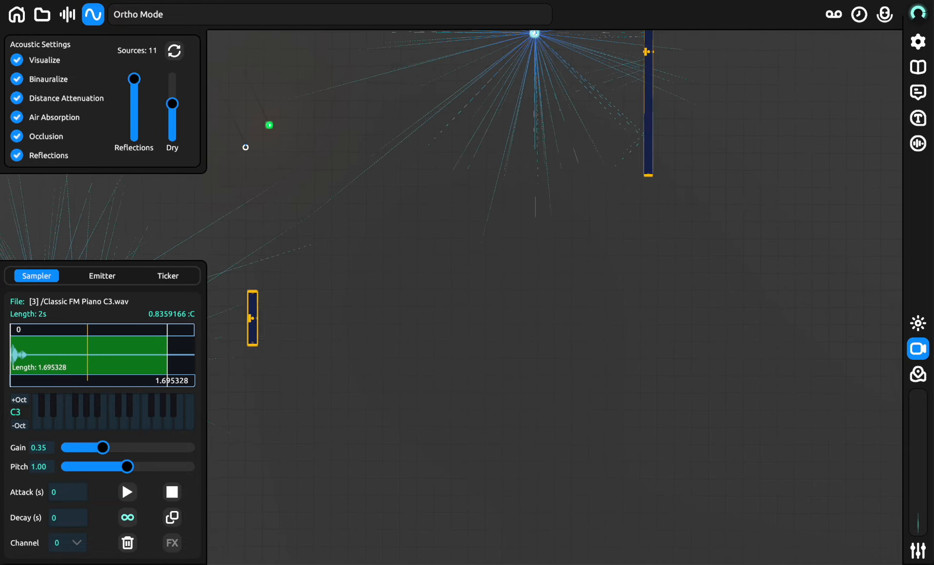
pyautogui.click(918, 355)
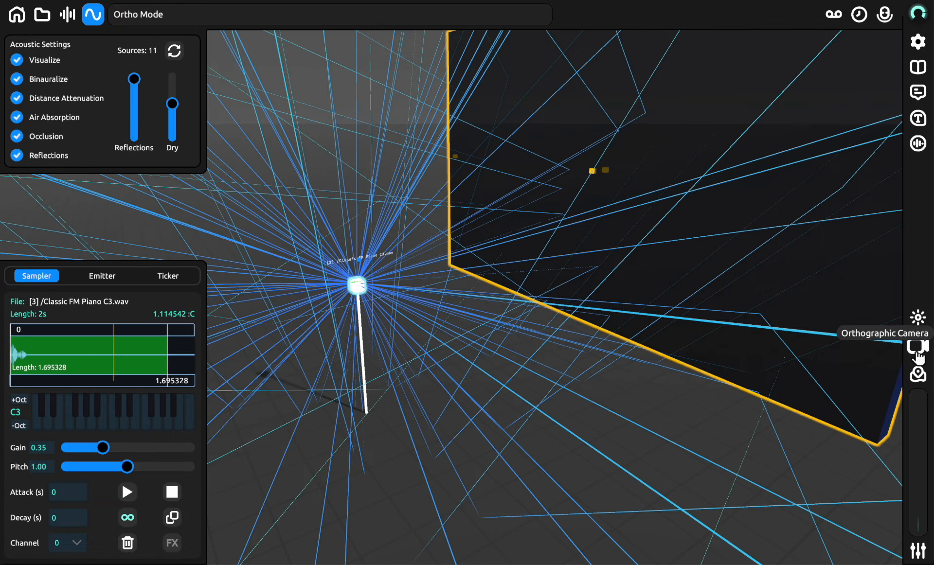
pyautogui.click(918, 354)
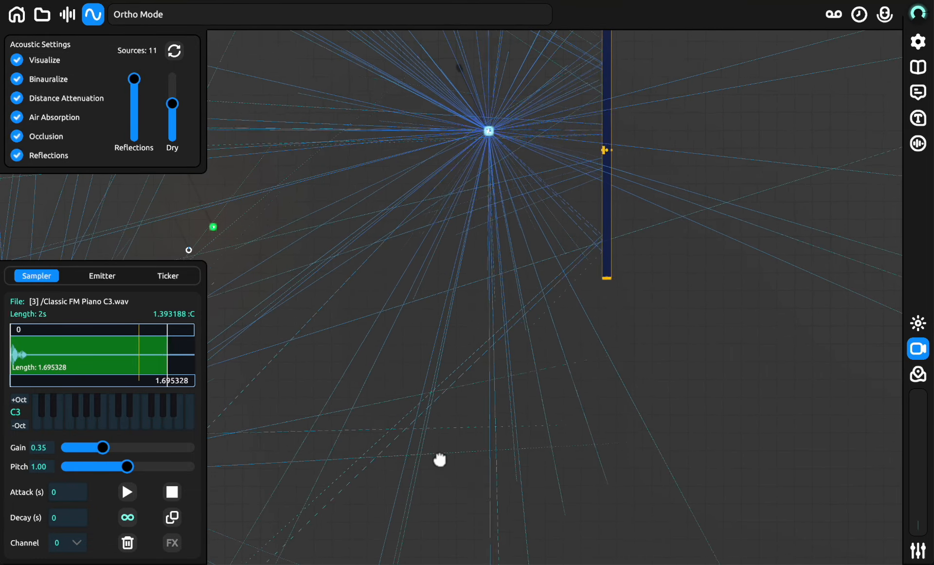
pyautogui.scroll(2, 614, 334)
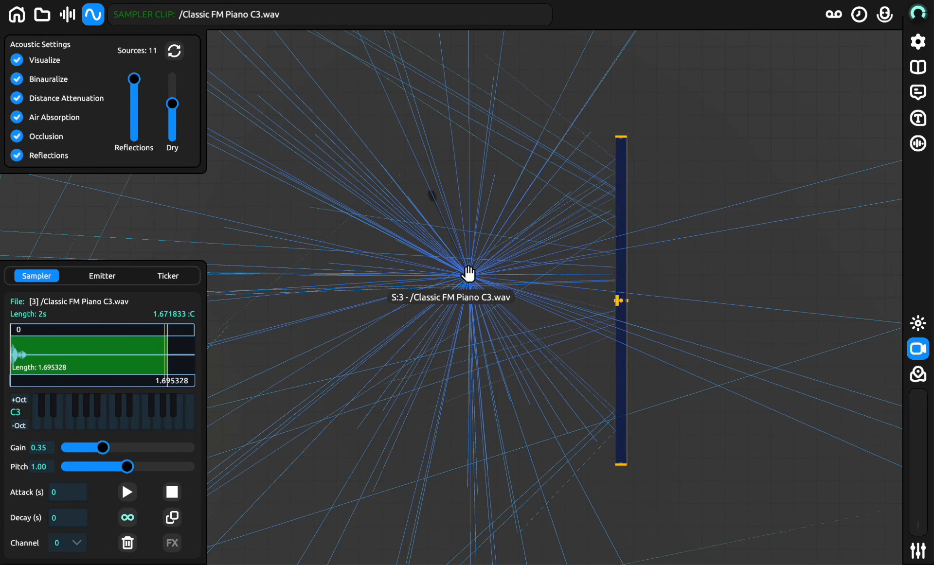
# - Move the sampler close to the sound wall and place a clone of the wall on the sampler's opposite side
pyautogui.moveTo(469, 277); pyautogui.dragTo(564, 290)
pyautogui.rightClick(627, 330)
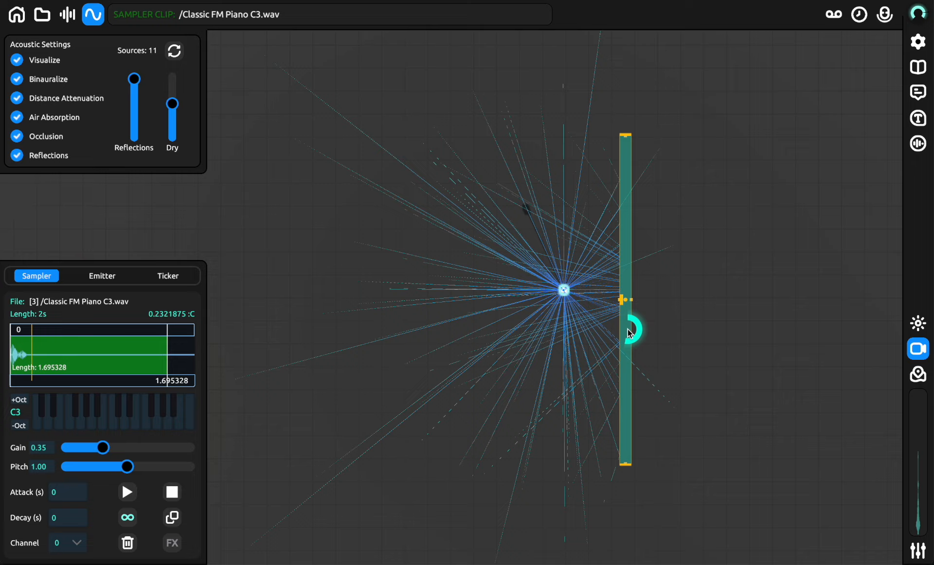
pyautogui.moveTo(627, 334); pyautogui.dragTo(522, 335)
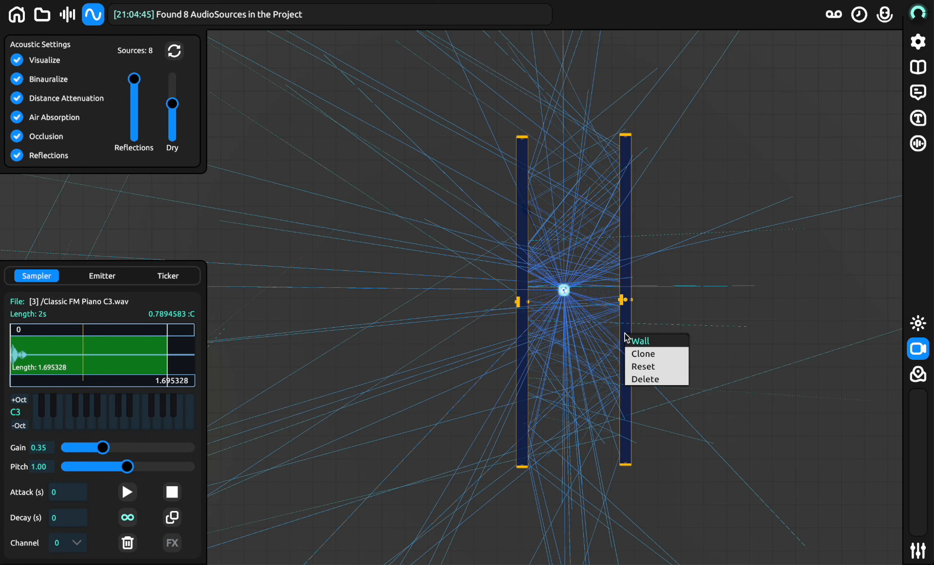
# - Clone the original sound wall again and place the copy between the sampler and the original
pyautogui.moveTo(631, 344); pyautogui.dragTo(588, 366)
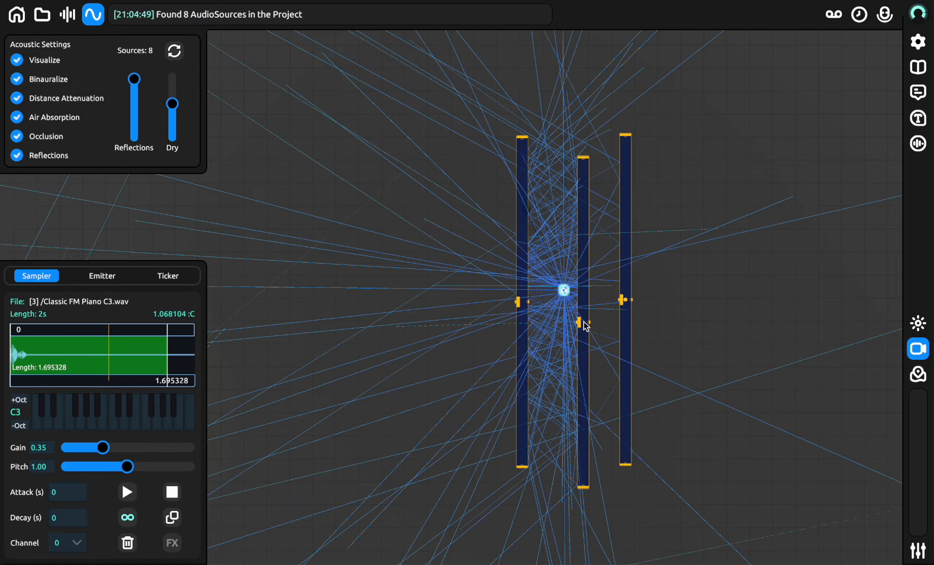
pyautogui.scroll(5, 525, 356)
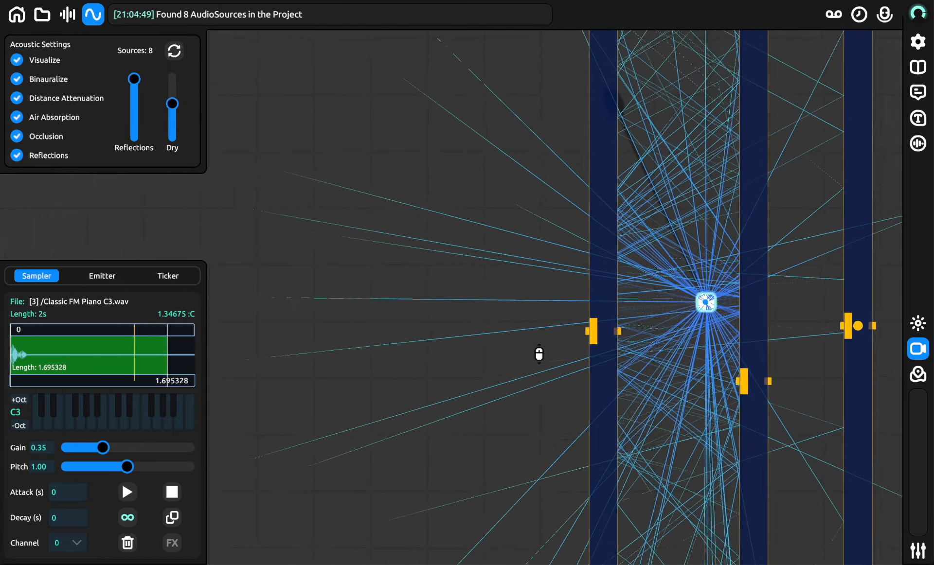
pyautogui.scroll(-3, 589, 367)
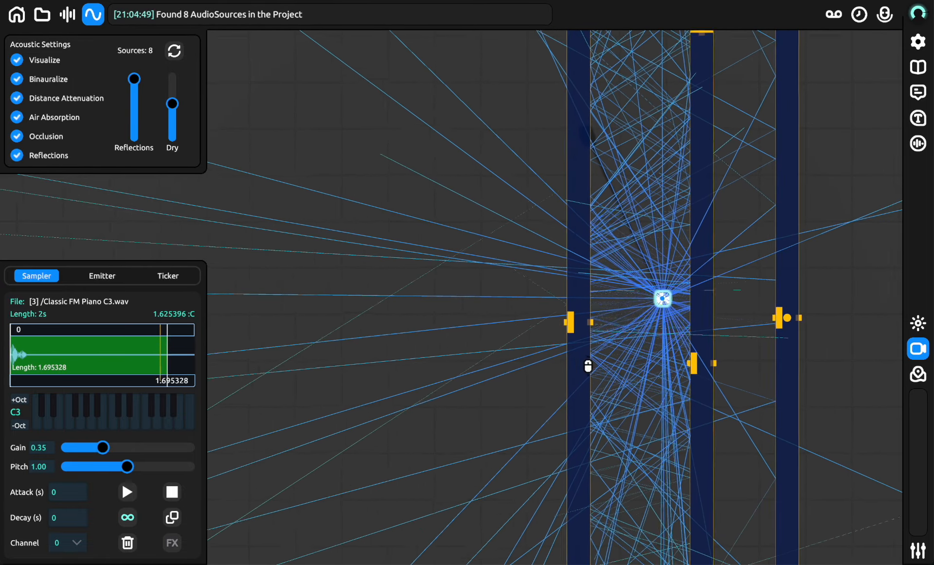
pyautogui.moveTo(758, 406); pyautogui.dragTo(730, 332, button='middle')
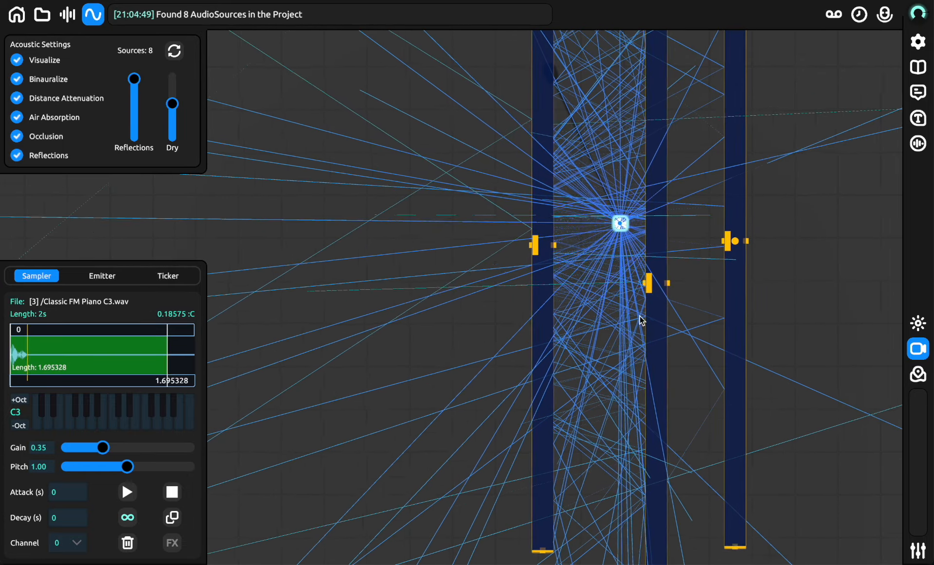
# - Move the middle wall copy out beyond the original wall and rotate the original so it slants past the sampler
pyautogui.moveTo(656, 333); pyautogui.dragTo(805, 290)
pyautogui.moveTo(735, 246); pyautogui.dragTo(598, 333)
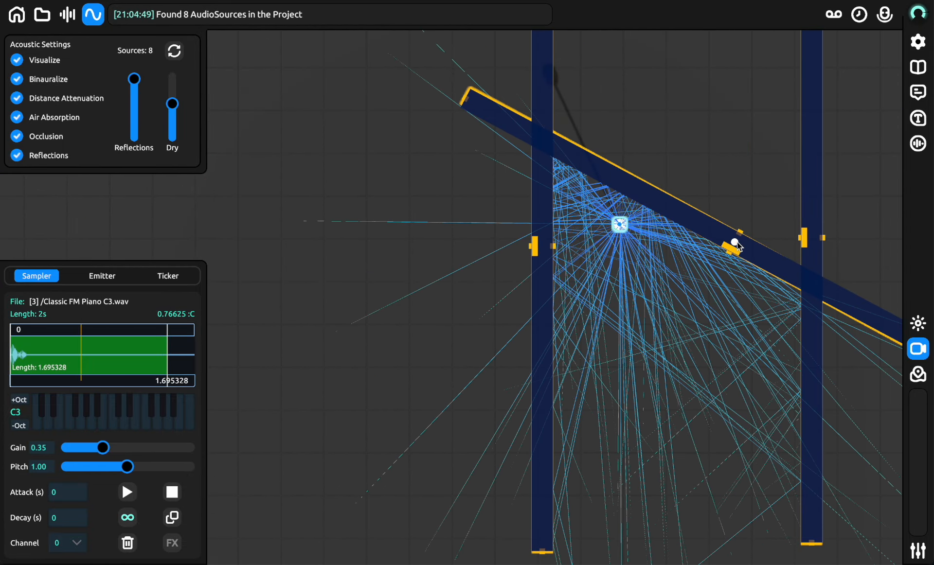
pyautogui.moveTo(737, 246); pyautogui.dragTo(754, 250)
# - Clone the slanted wall and place the copy across the open end to enclose the sampler
pyautogui.rightClick(769, 250)
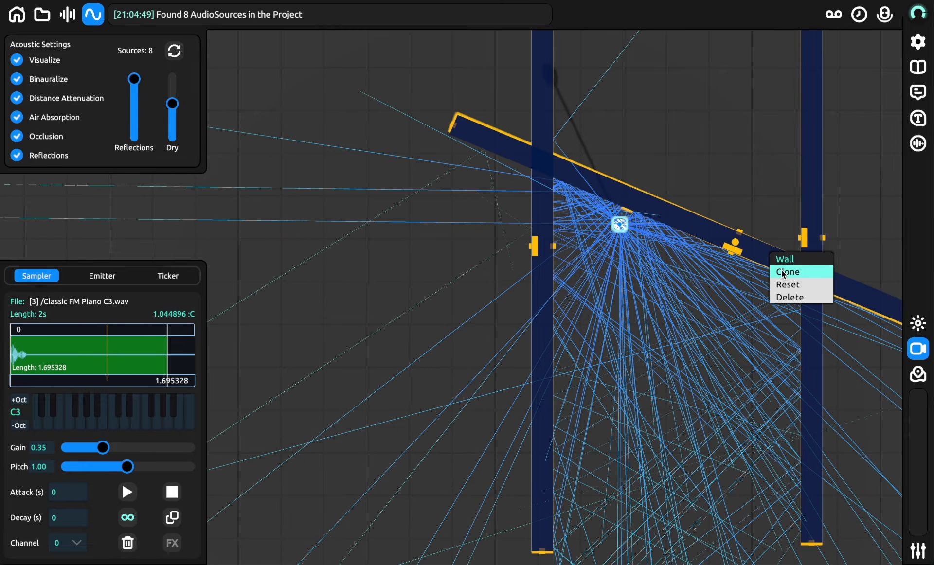
pyautogui.click(782, 271)
pyautogui.moveTo(782, 195); pyautogui.dragTo(515, 325)
pyautogui.scroll(-5, 534, 323)
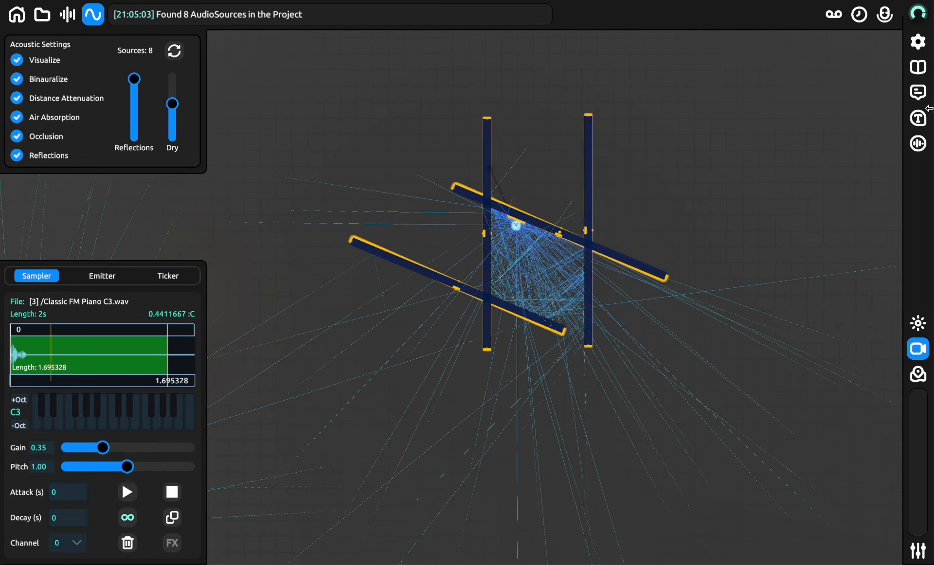
# - Return from the orthographic view to perspective inside the walled enclosure and turn off the acoustic visualization
pyautogui.click(917, 352)
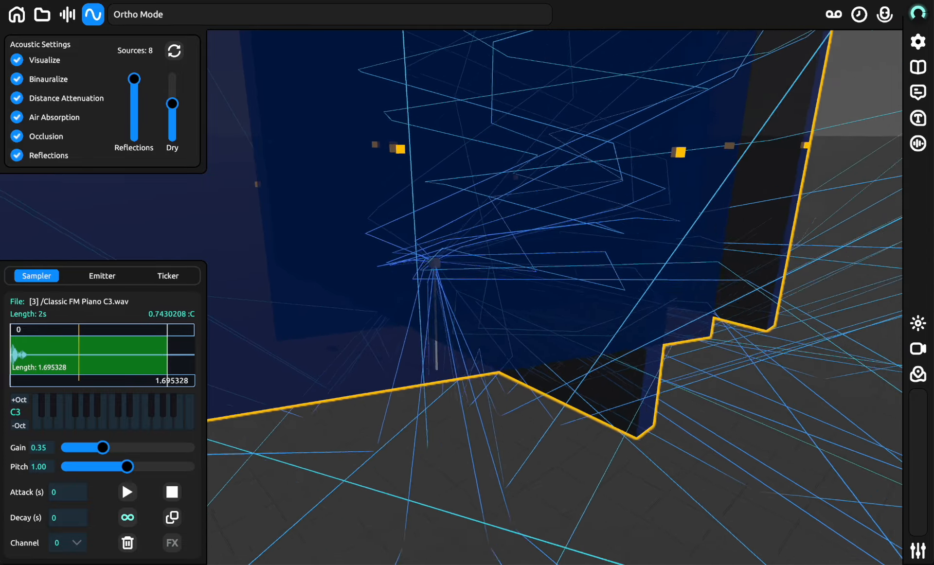
pyautogui.press('w')
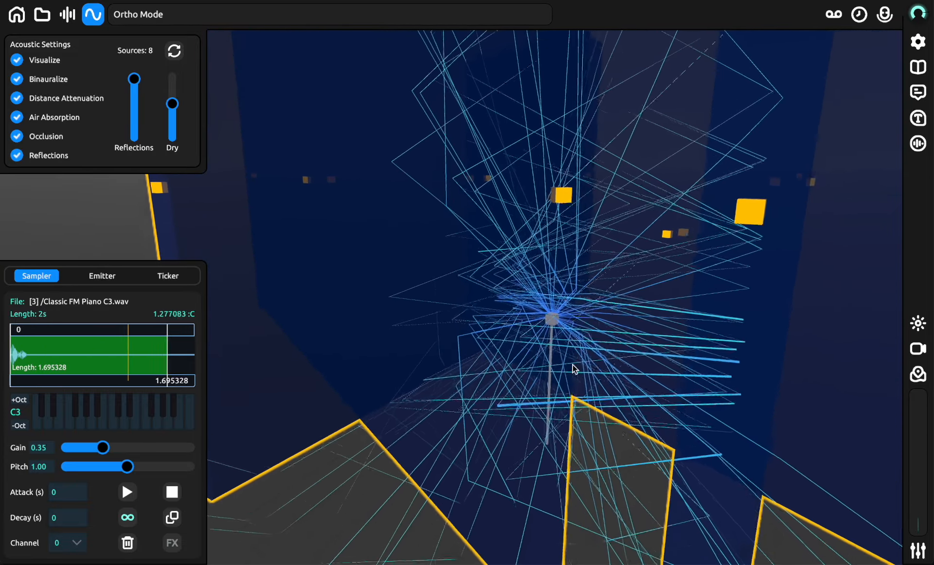
pyautogui.click(18, 63)
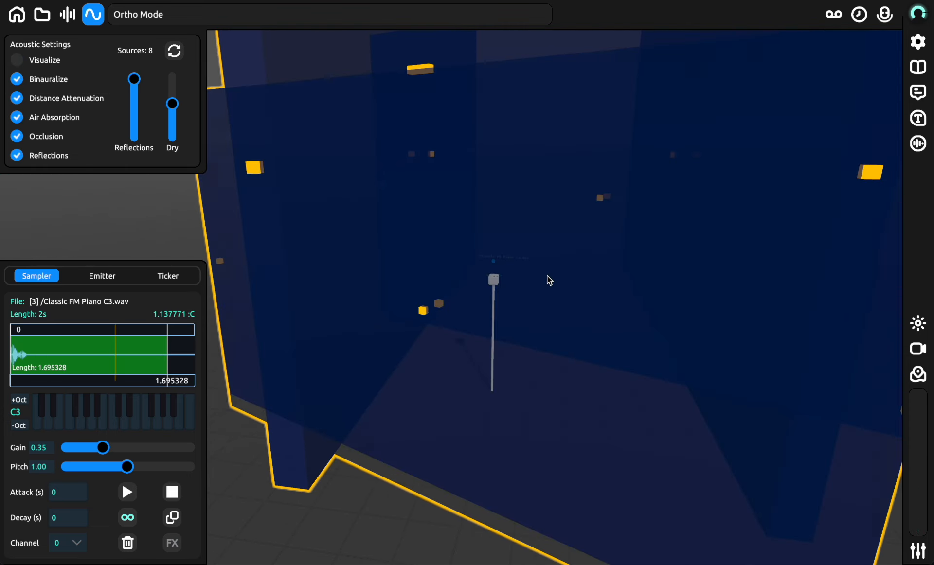
pyautogui.moveTo(578, 303); pyautogui.dragTo(579, 303, button='right')
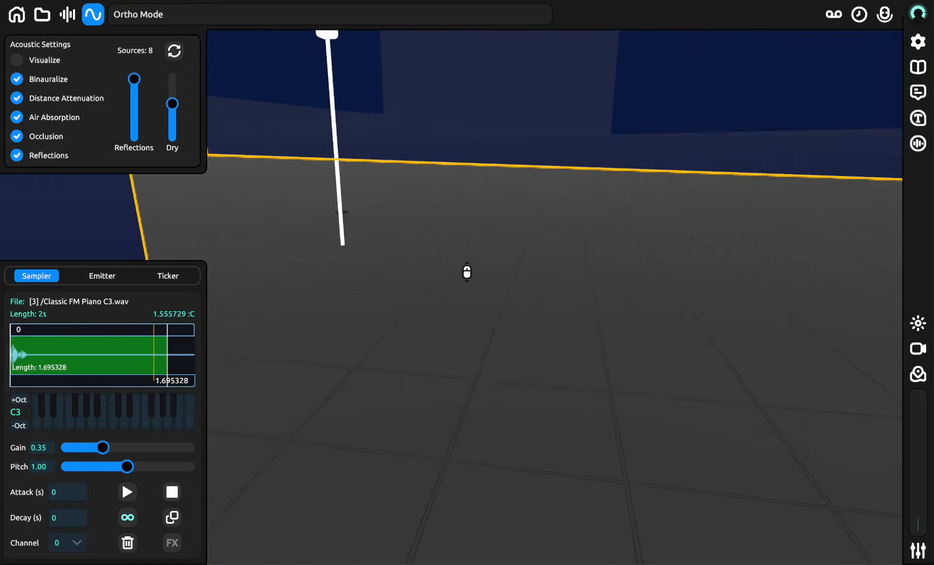
# - Lower the dry gain, reduce the reflections level to about half, and compare the sound outside and inside the walls
pyautogui.moveTo(174, 119); pyautogui.dragTo(172, 116)
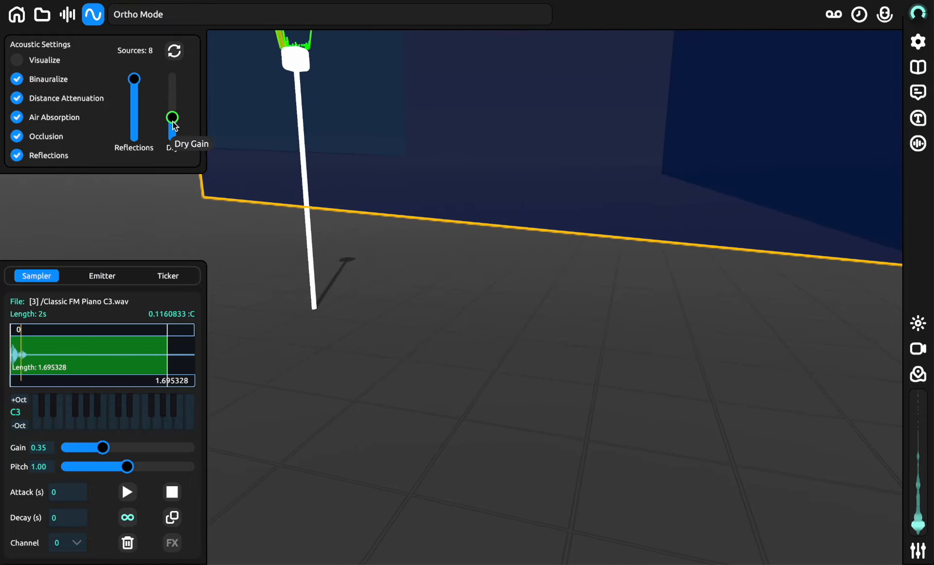
pyautogui.moveTo(133, 79); pyautogui.dragTo(134, 110)
pyautogui.moveTo(406, 301); pyautogui.dragTo(401, 312, button='middle')
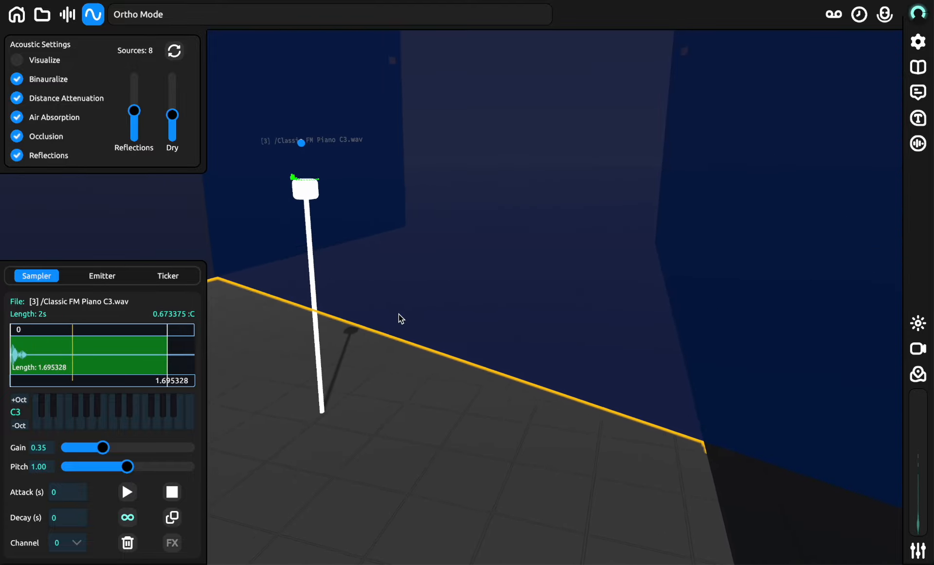
pyautogui.moveTo(399, 319); pyautogui.dragTo(486, 262, button='right')
pyautogui.press('s')
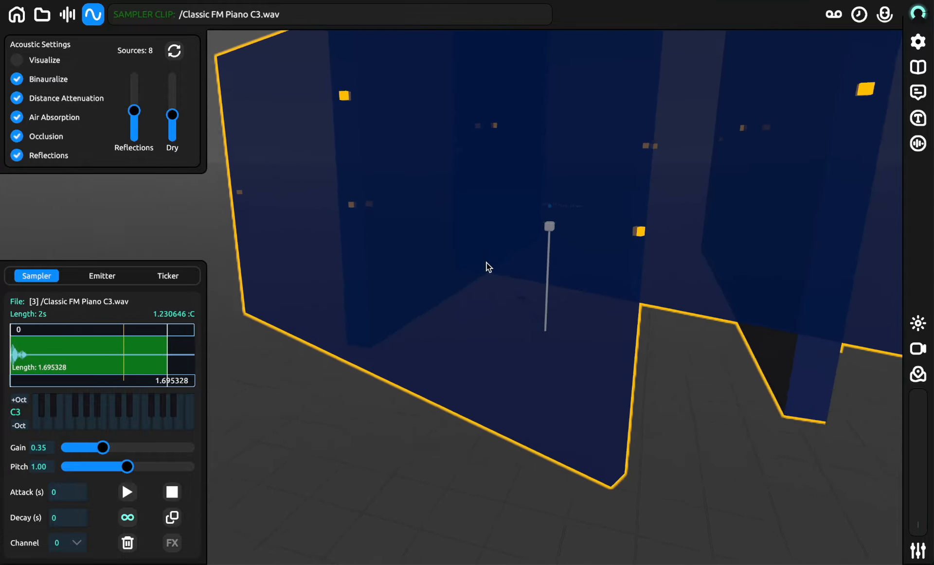
pyautogui.moveTo(486, 261); pyautogui.dragTo(747, 311, button='middle')
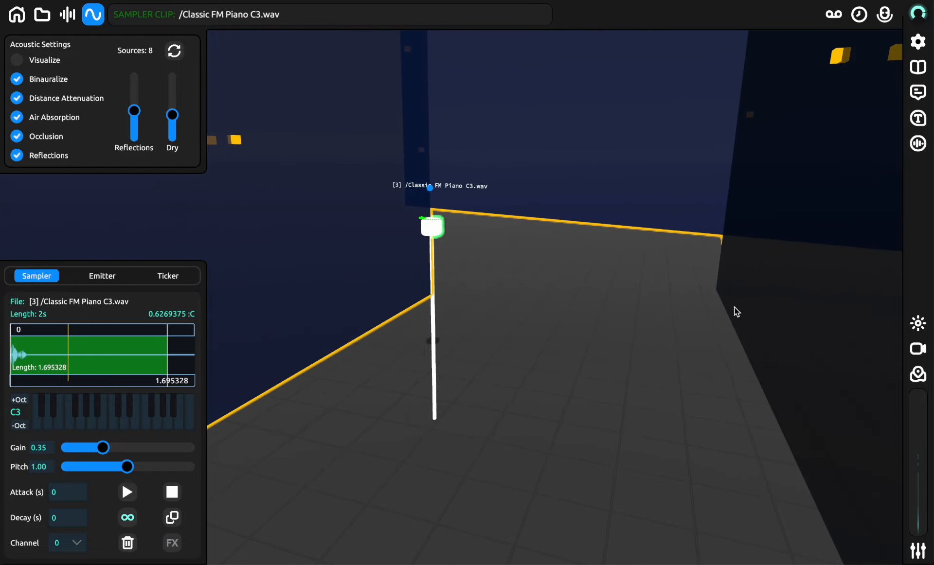
pyautogui.press('w')
pyautogui.scroll(-3, 378, 261)
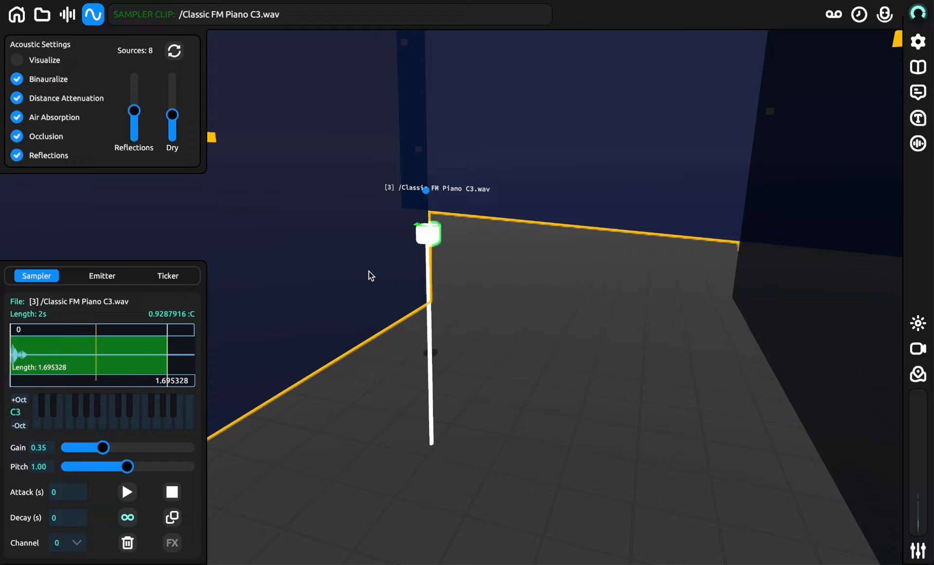
# - Raise the reflections level to maximum and listen to the sampler close up and farther away
pyautogui.moveTo(134, 111); pyautogui.dragTo(128, 64)
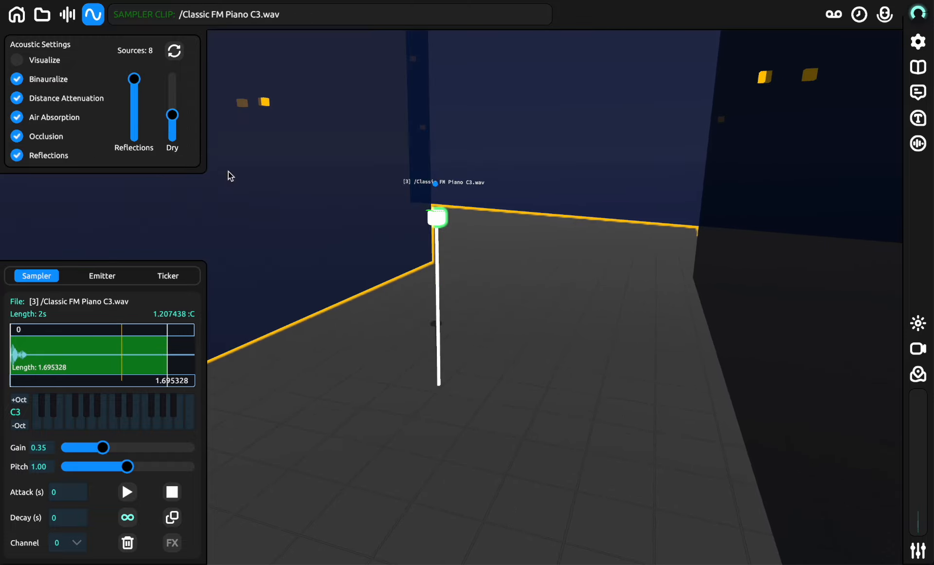
pyautogui.moveTo(229, 171); pyautogui.dragTo(603, 427, button='middle')
pyautogui.press('w')
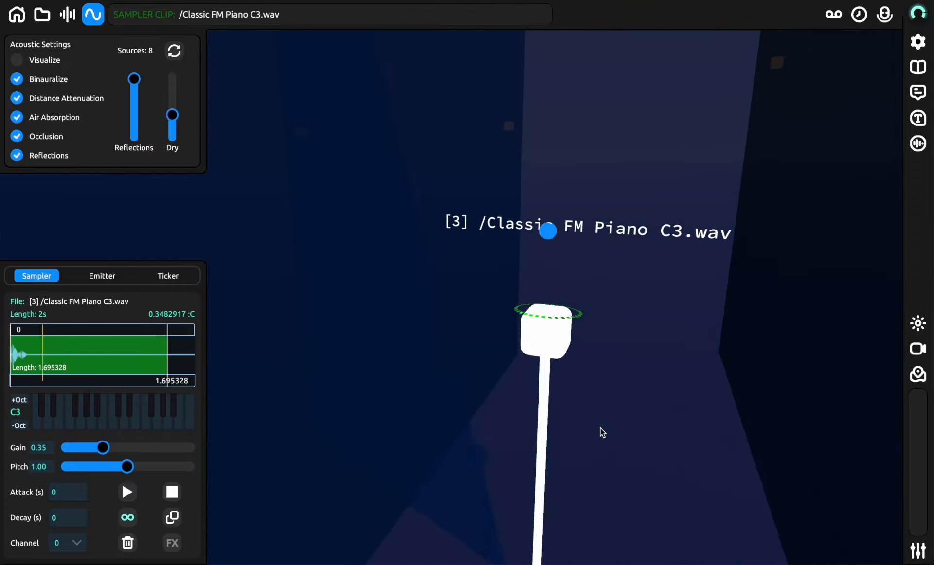
pyautogui.press('s')
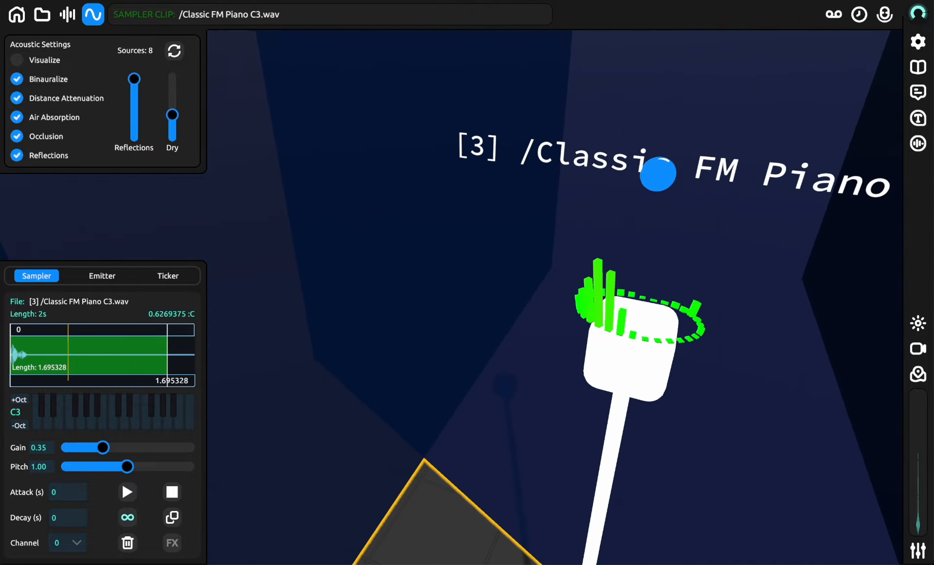
pyautogui.press('s')
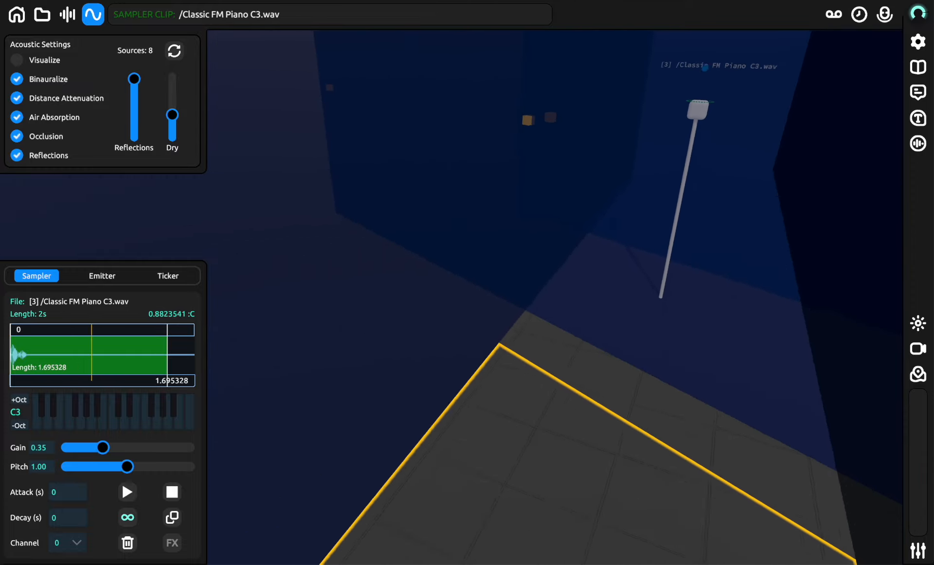
# - Listen to the sampler from around and inside the wall enclosure, and check the output level in the summing mixer
pyautogui.moveTo(305, 118); pyautogui.dragTo(255, 107)
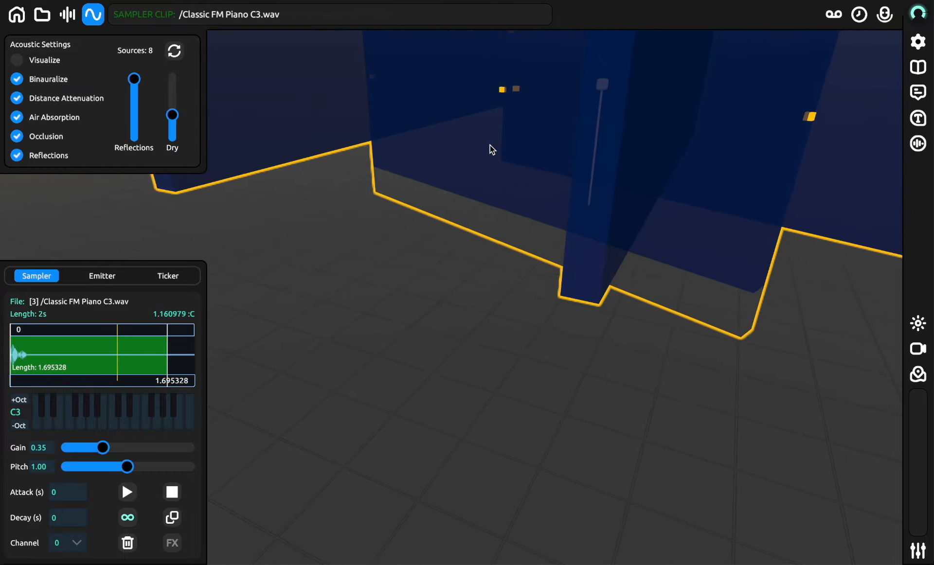
pyautogui.moveTo(489, 145); pyautogui.dragTo(341, 153)
pyautogui.moveTo(672, 152); pyautogui.dragTo(773, 226)
pyautogui.press('s')
pyautogui.press('a')
pyautogui.press('w')
pyautogui.press('d')
pyautogui.press('w')
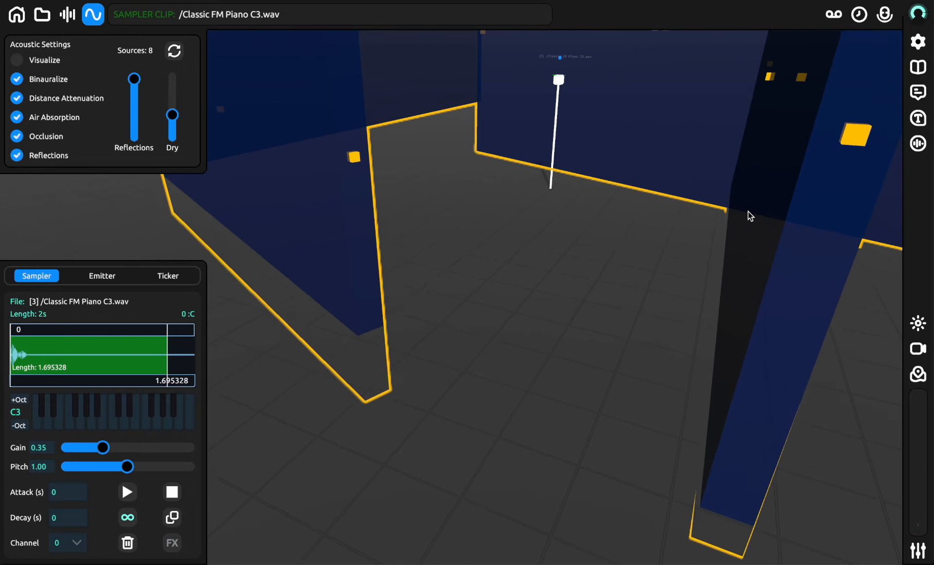
pyautogui.press('m')
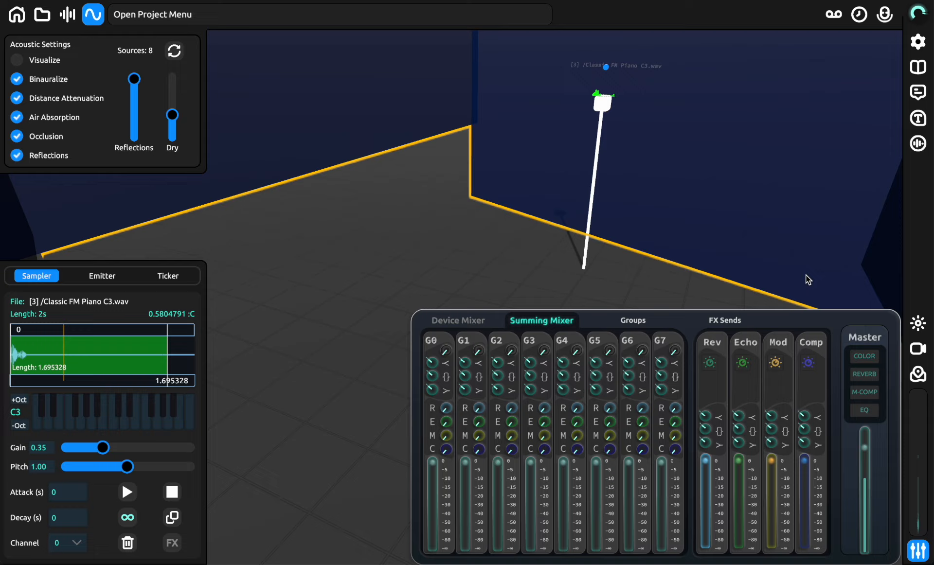
pyautogui.press('m')
pyautogui.press('w')
pyautogui.moveTo(457, 331); pyautogui.dragTo(456, 260)
pyautogui.press('s')
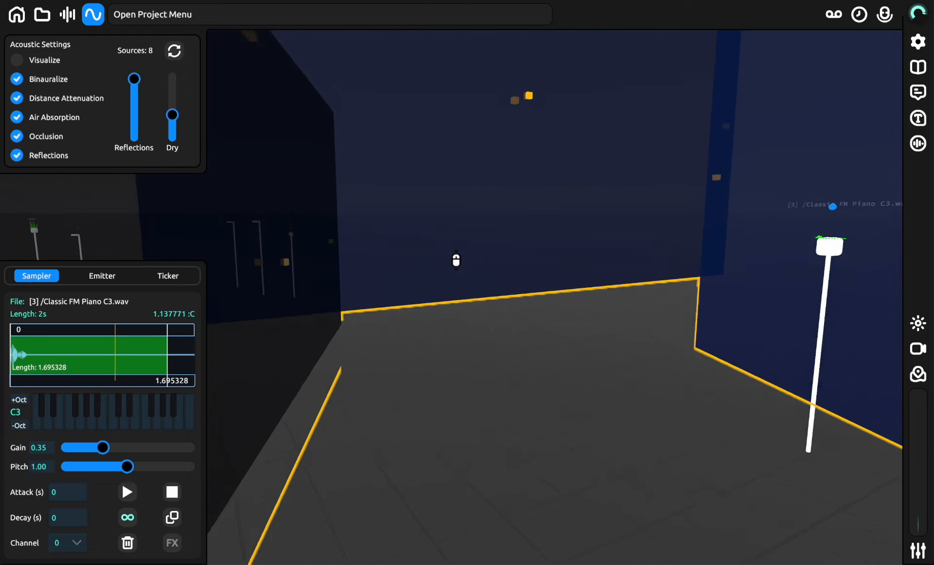
# - Delete all four sound walls surrounding the Classic FM Piano sampler
pyautogui.press('e')
pyautogui.moveTo(456, 260); pyautogui.dragTo(385, 227, button='right')
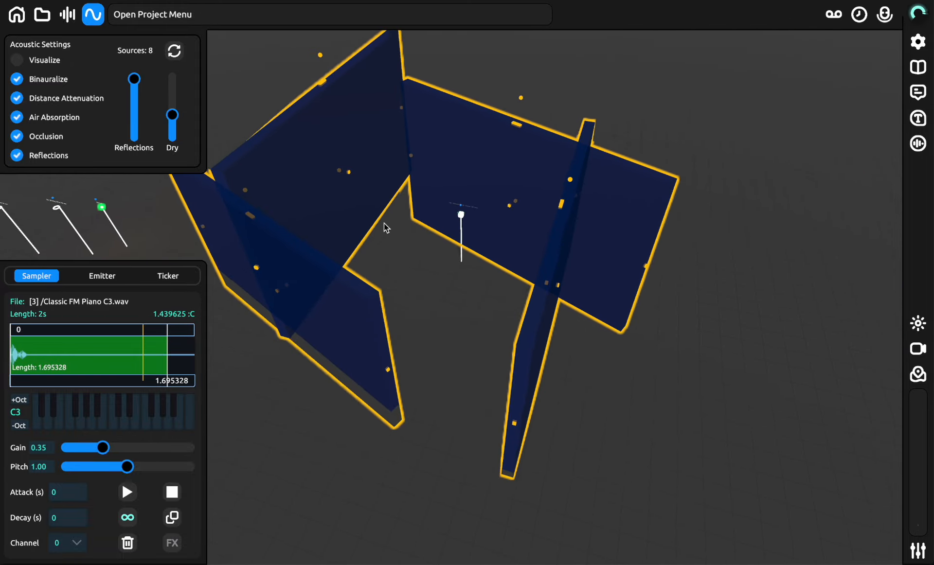
pyautogui.press('a')
pyautogui.rightClick(463, 186)
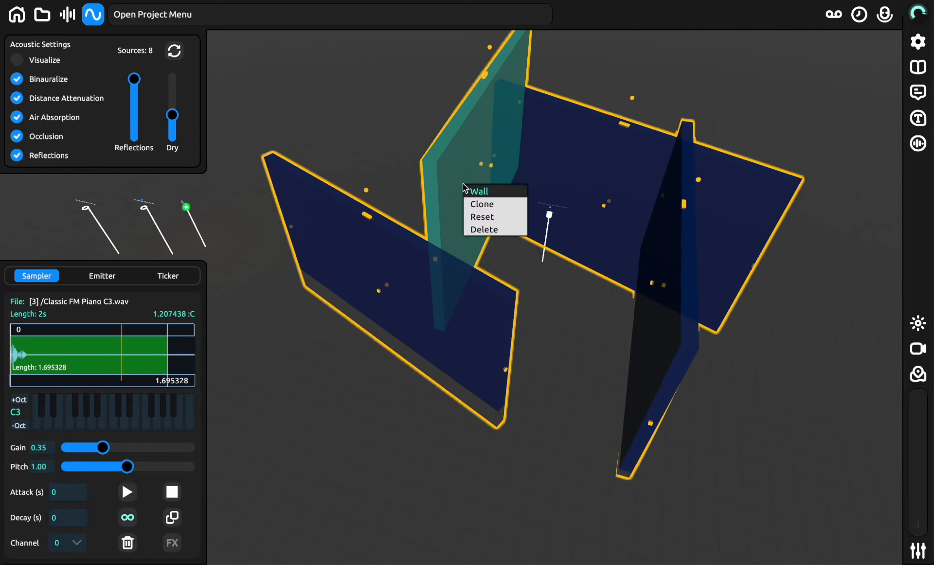
pyautogui.click(490, 230)
pyautogui.rightClick(568, 174)
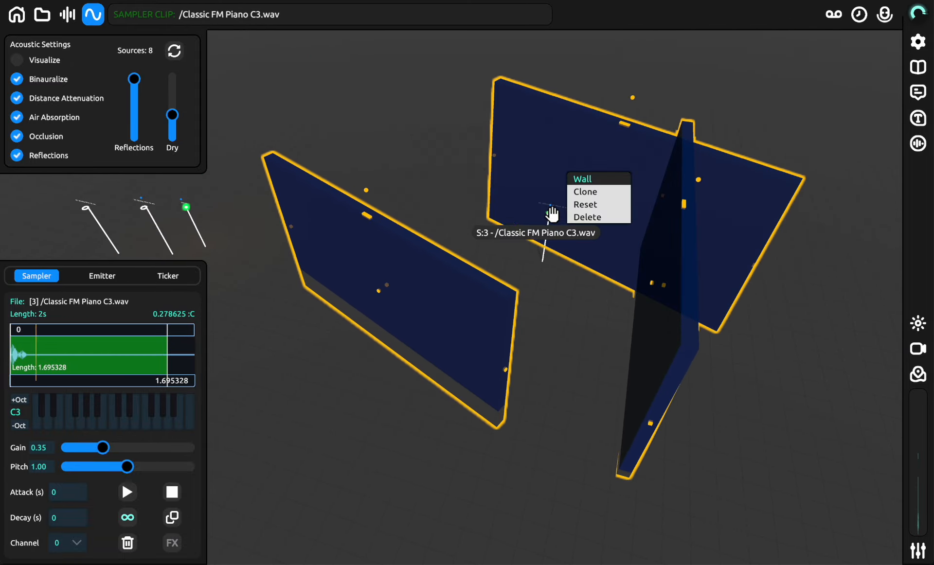
pyautogui.click(594, 218)
pyautogui.rightClick(680, 234)
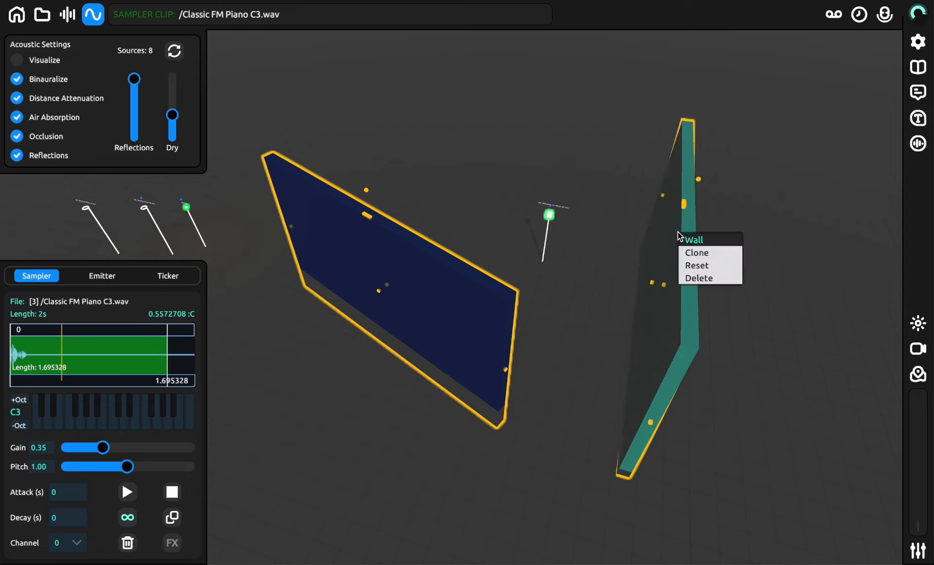
pyautogui.click(694, 281)
pyautogui.rightClick(470, 279)
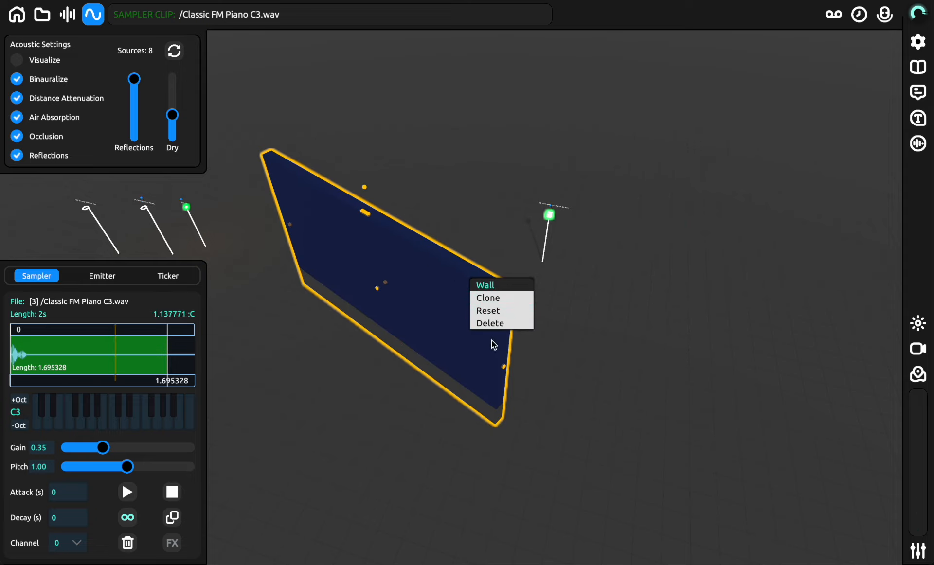
pyautogui.click(493, 324)
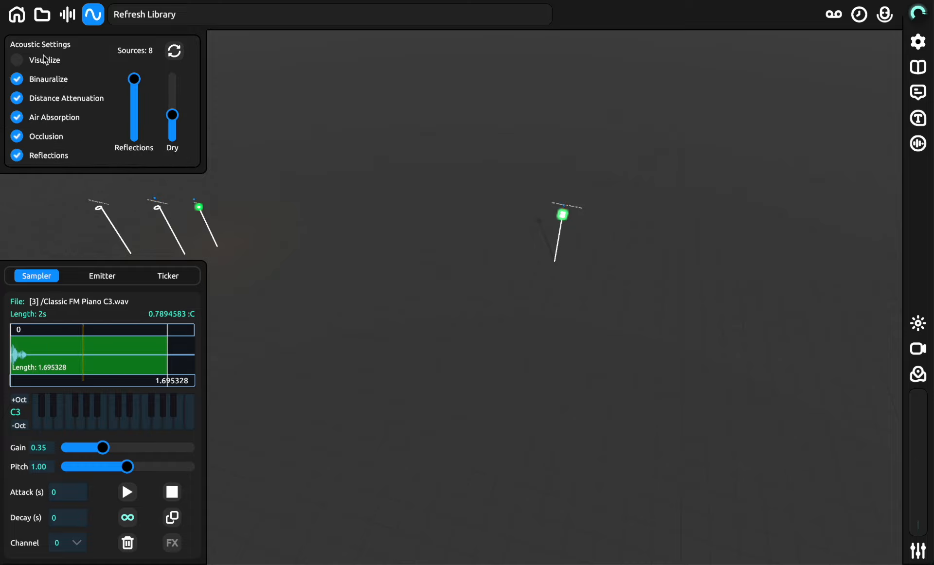
# - Move the Classic FM Piano sampler closer to the other devices with the acoustic rays shown, and turn the visualization off
pyautogui.press('q')
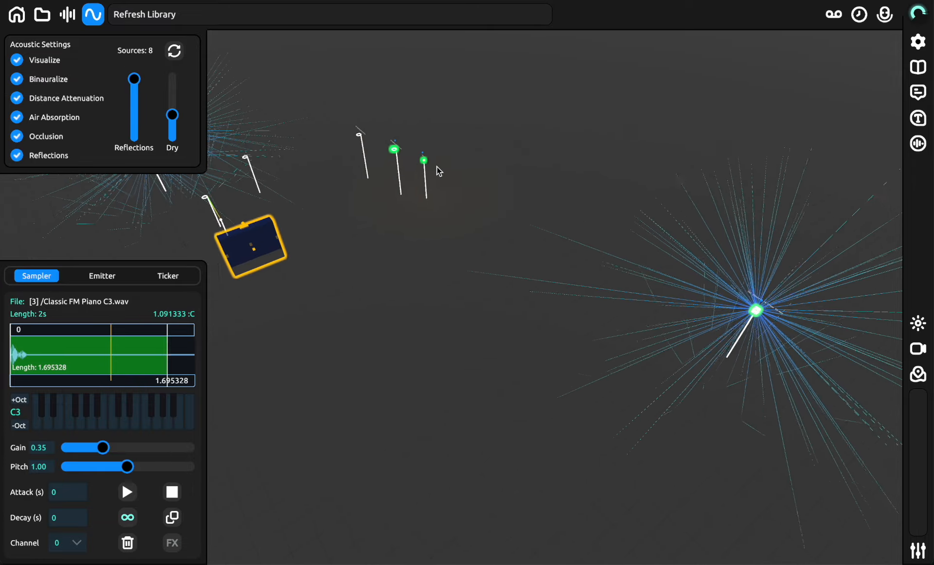
pyautogui.press('s')
pyautogui.moveTo(696, 289); pyautogui.dragTo(591, 337)
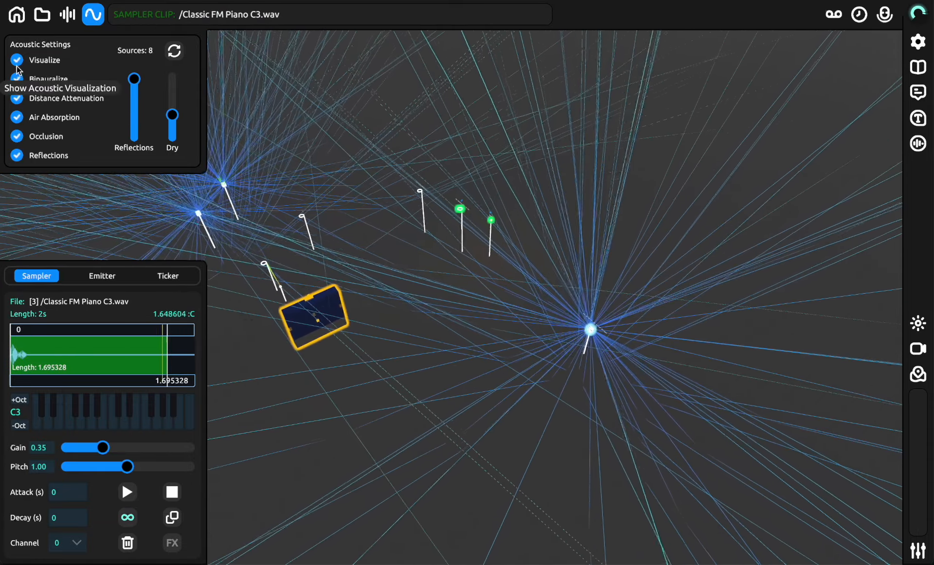
pyautogui.click(19, 58)
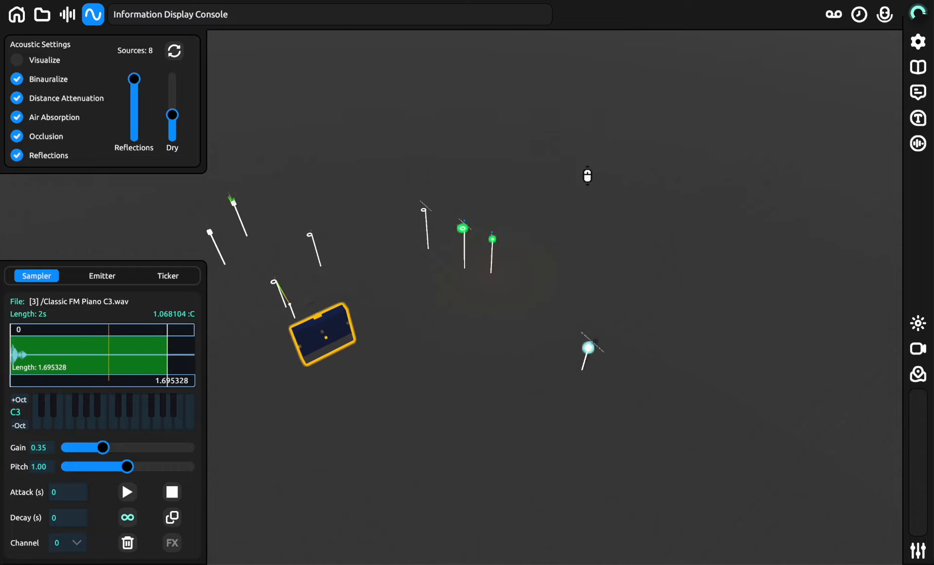
# - Create a new empty project in place of the current scene
pyautogui.scroll(10, 581, 183)
pyautogui.moveTo(561, 190); pyautogui.dragTo(456, 276, button='right')
pyautogui.moveTo(456, 277); pyautogui.dragTo(414, 243, button='middle')
pyautogui.click(24, 15)
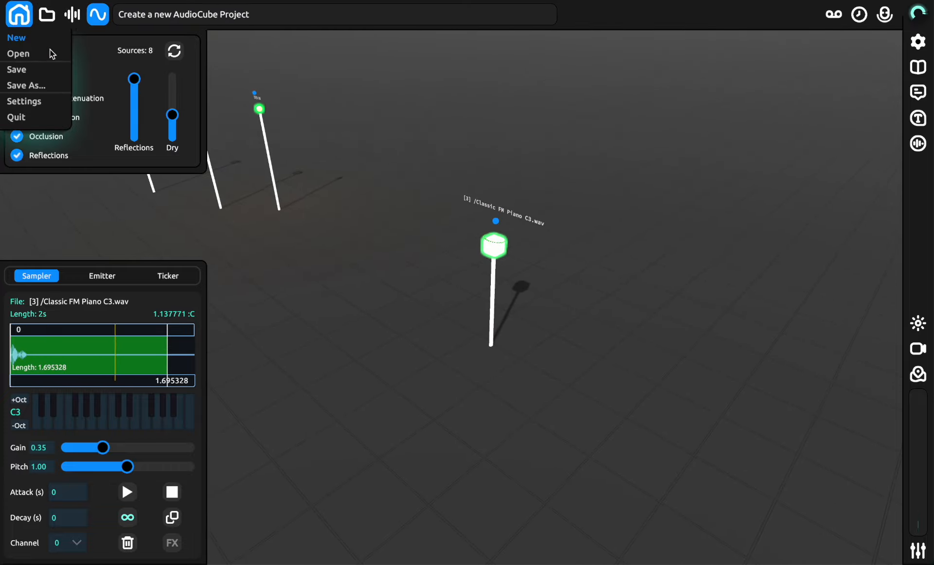
pyautogui.click(16, 39)
pyautogui.click(525, 329)
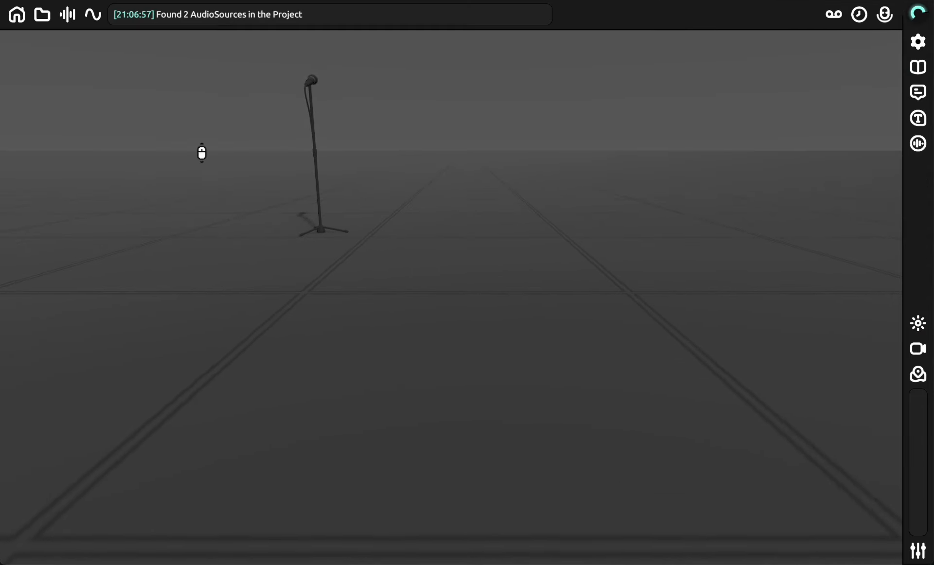
# - Open the sequencer and the sound library, and place an Upright Piano C2 sampler in the scene
pyautogui.click(859, 17)
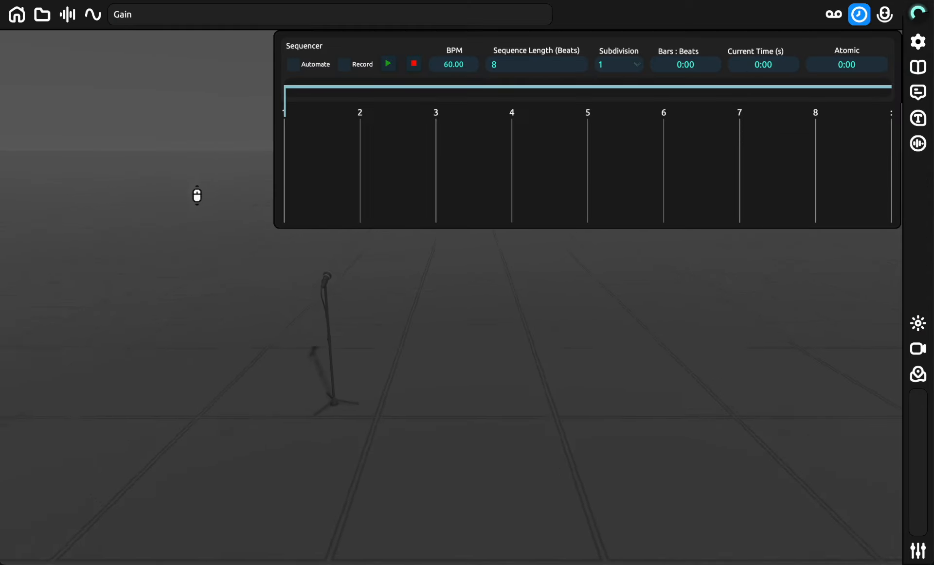
pyautogui.click(43, 20)
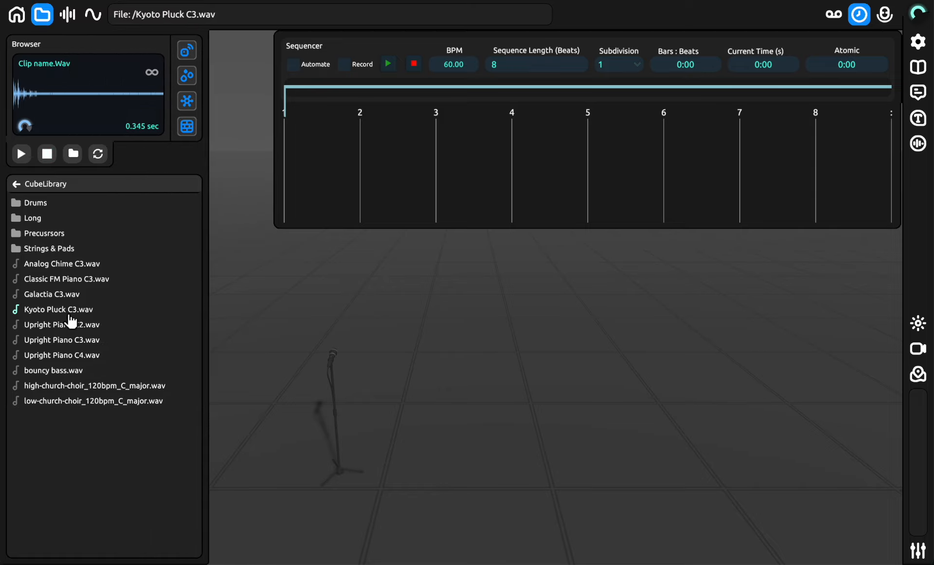
pyautogui.moveTo(46, 333); pyautogui.dragTo(279, 271)
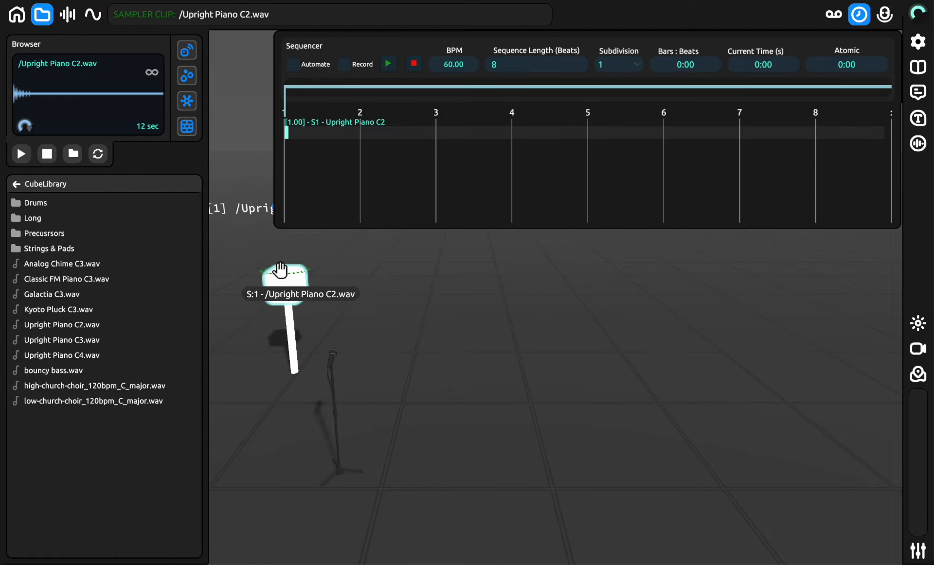
pyautogui.scroll(-3, 445, 238)
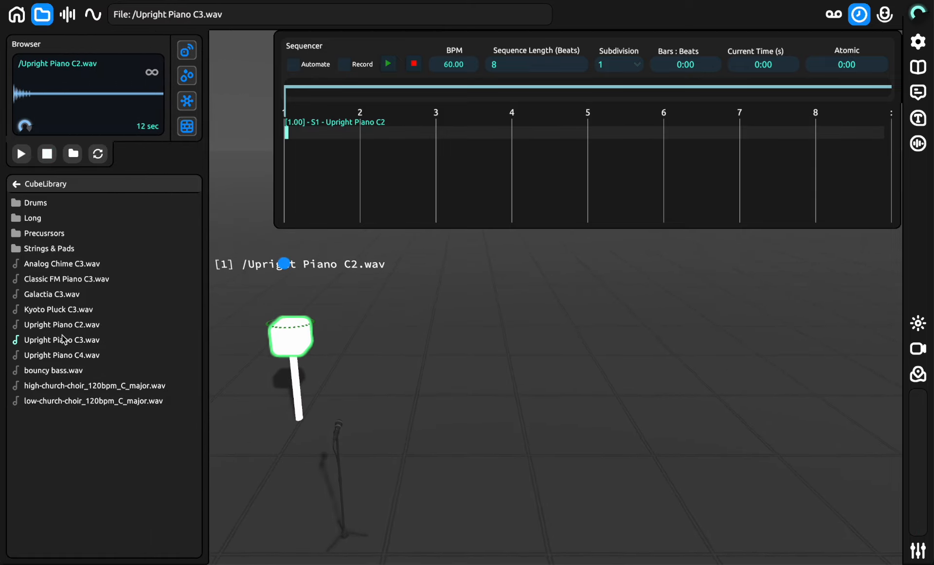
# - Add a Kyoto Pluck C3 sampler beside the piano sampler and close the file browser
pyautogui.moveTo(65, 331); pyautogui.dragTo(305, 117)
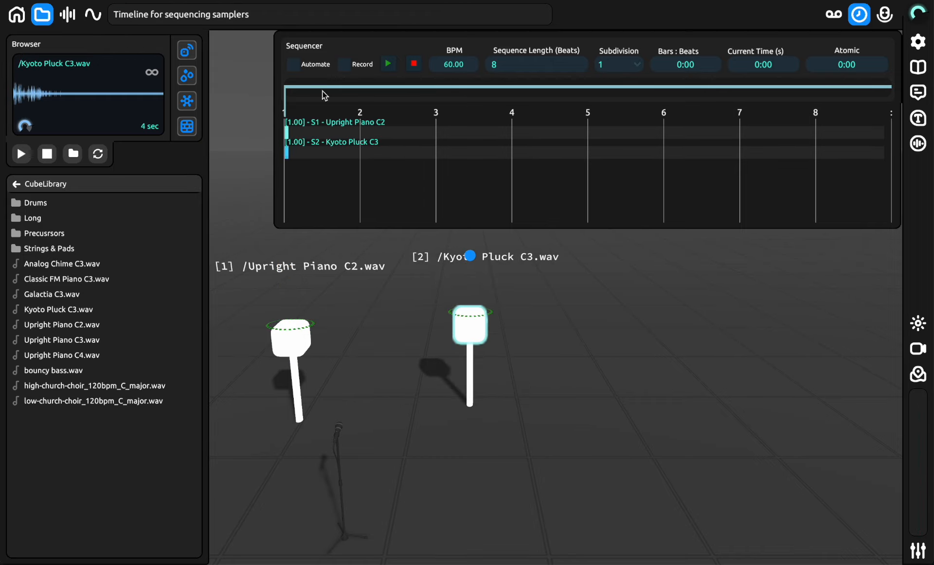
pyautogui.click(38, 18)
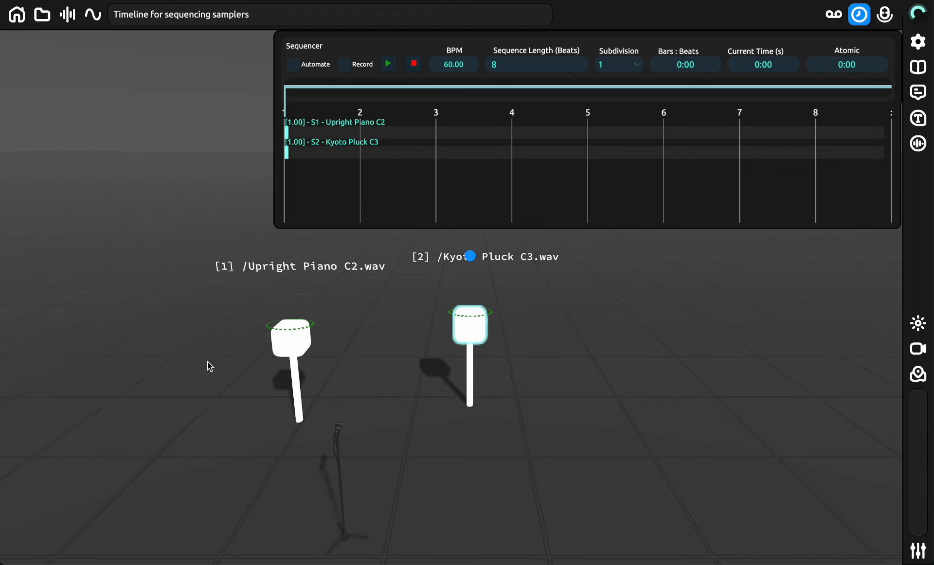
pyautogui.click(455, 300)
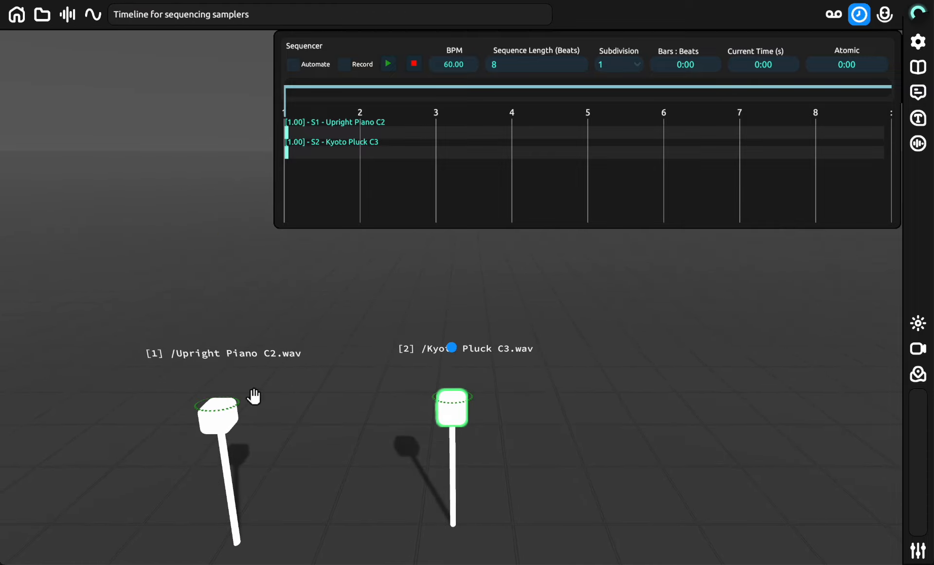
# - Open the sound library browser
pyautogui.click(22, 22)
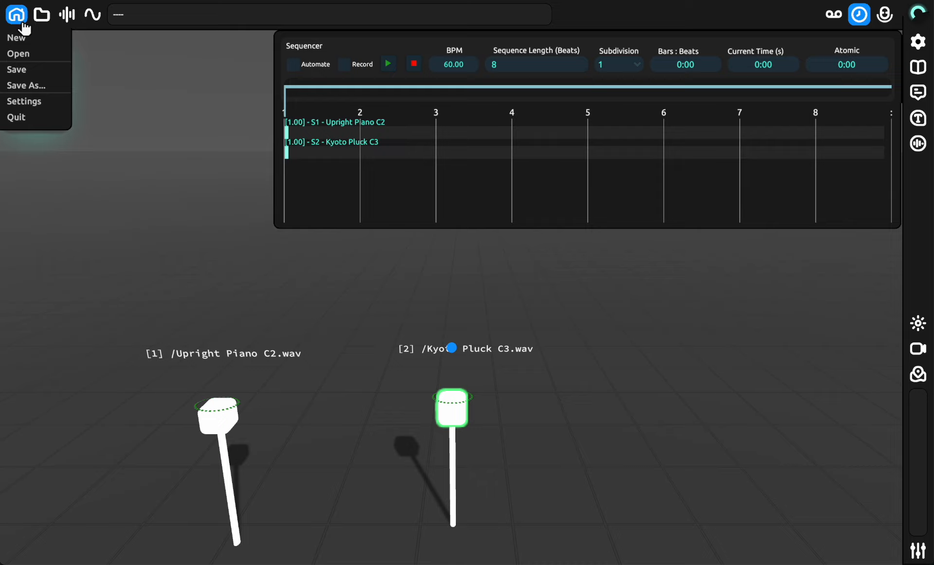
pyautogui.click(42, 20)
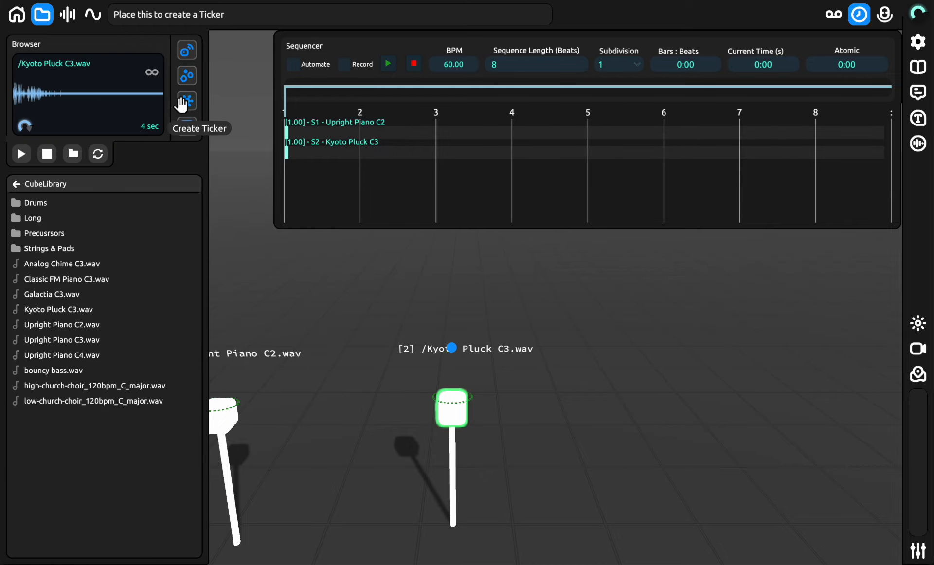
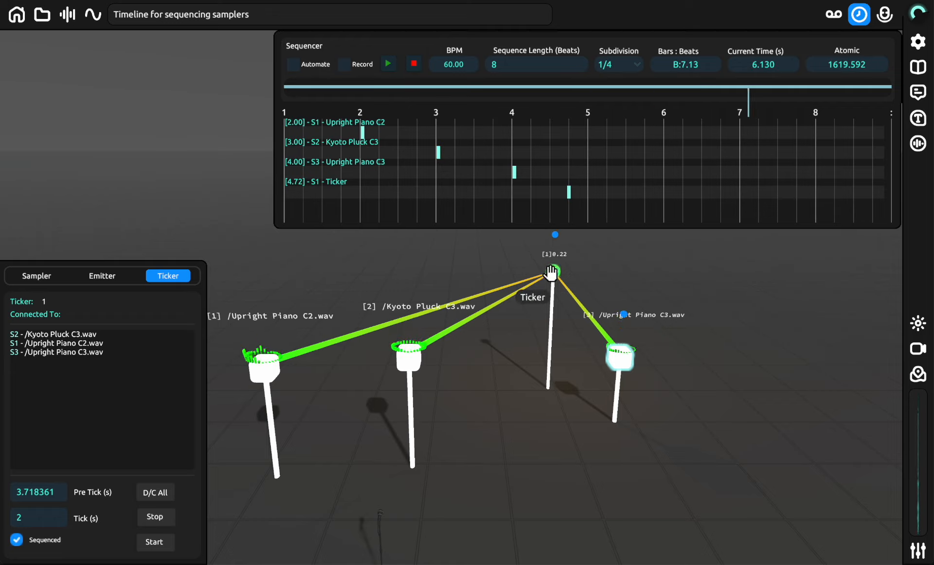
# - Retune the Upright Piano C3 sampler to F3 and the Kyoto Pluck C3 sampler to D2, moving the Kyoto Pluck sampler slightly forward
pyautogui.click(388, 347)
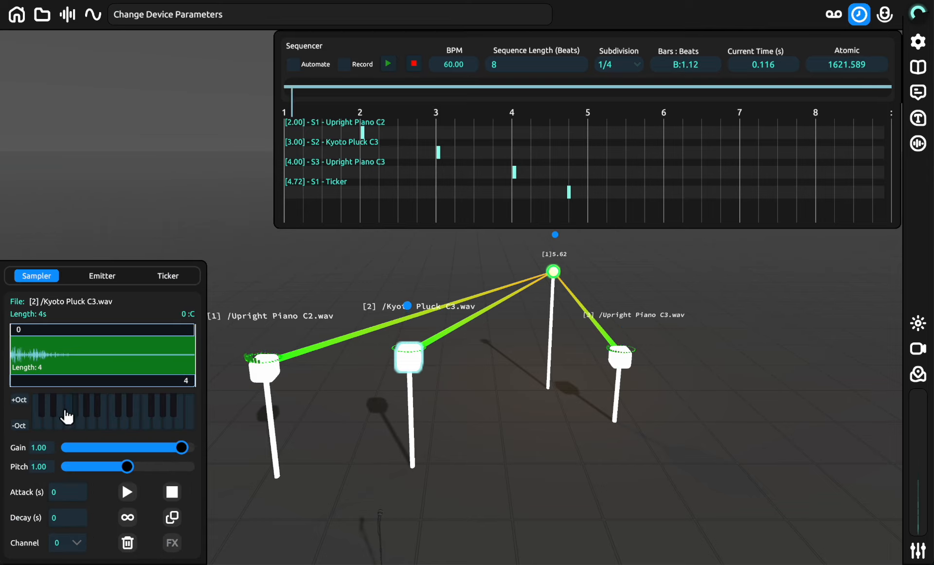
pyautogui.click(610, 363)
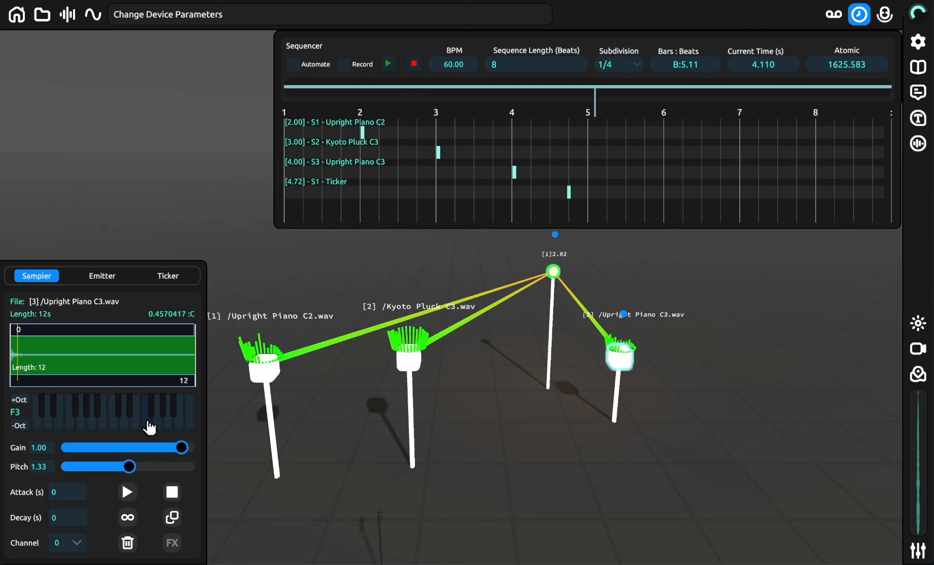
pyautogui.moveTo(403, 388); pyautogui.dragTo(417, 388)
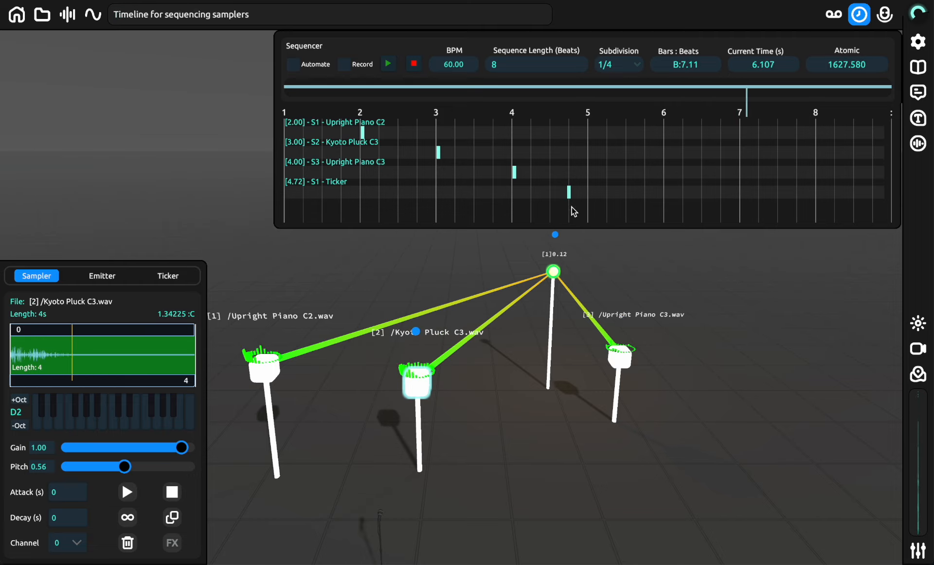
# - Turn off the ticker's Sequenced option and disconnect it from the Upright Piano C2, Kyoto Pluck C3 and Upright Piano C3 samplers
pyautogui.click(554, 272)
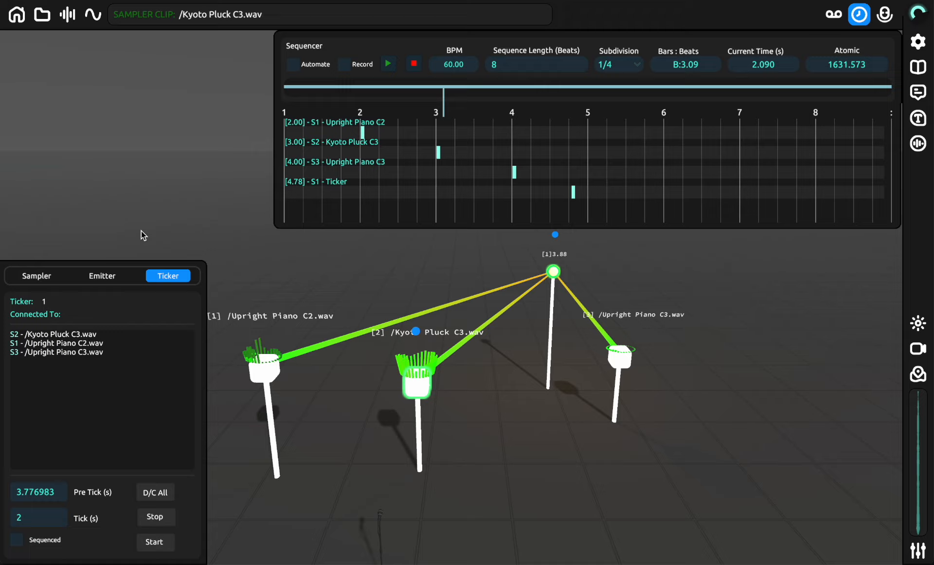
pyautogui.moveTo(554, 271); pyautogui.dragTo(546, 259)
pyautogui.click(263, 372)
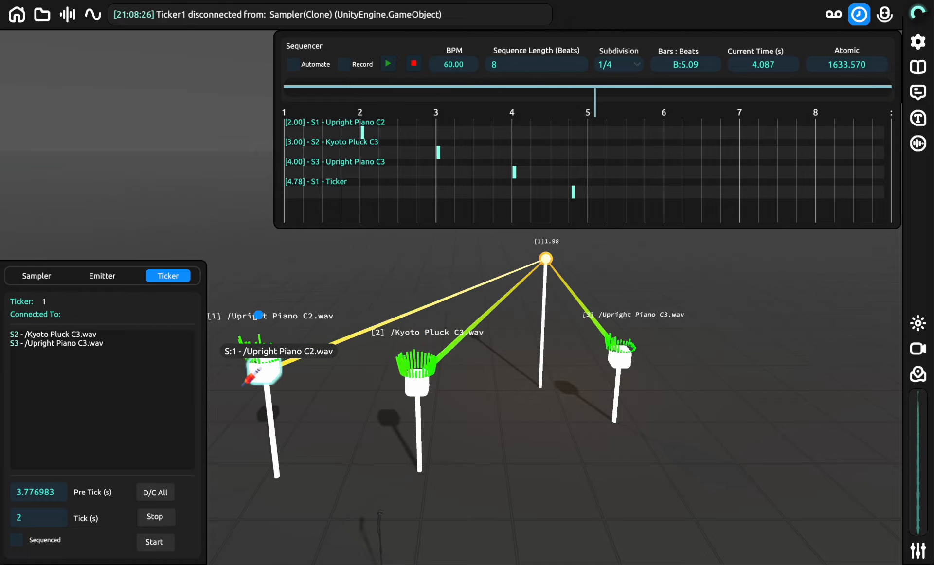
pyautogui.click(417, 385)
pyautogui.click(616, 362)
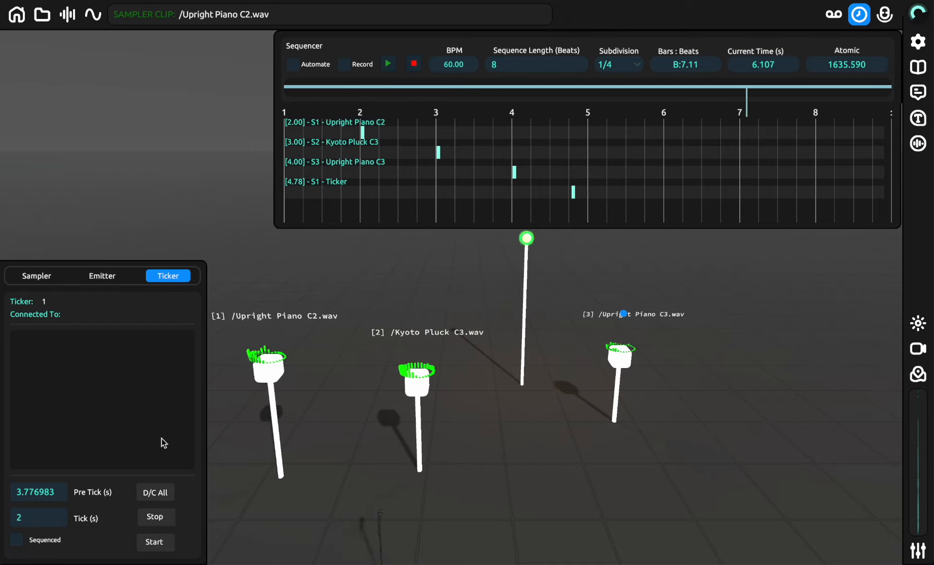
# - Add an emitter beside the Upright Piano C3 sampler and connect the ticker to it with Sequenced enabled
pyautogui.click(42, 15)
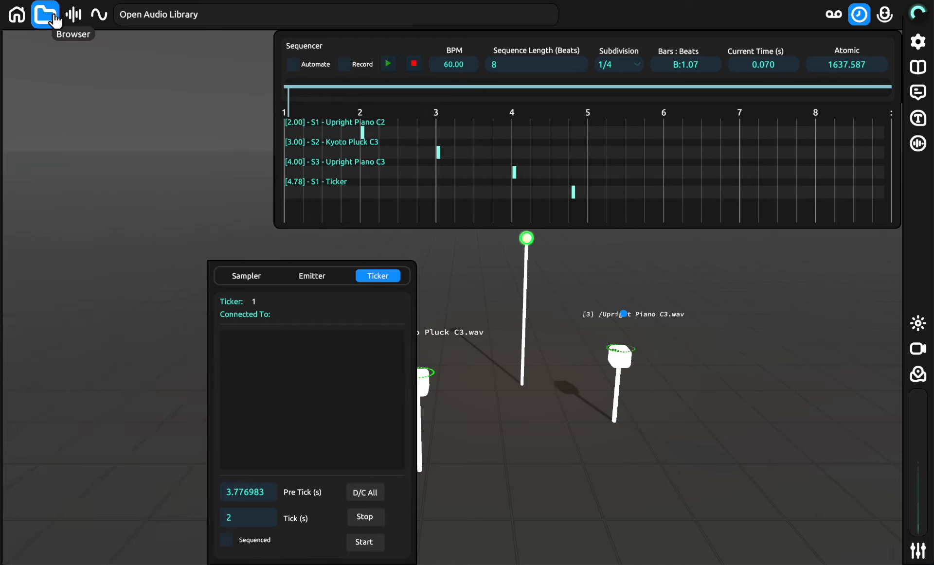
pyautogui.moveTo(799, 432); pyautogui.dragTo(801, 286)
pyautogui.moveTo(527, 239)
pyautogui.mouseDown()
pyautogui.moveTo(611, 243)
pyautogui.moveTo(542, 243)
pyautogui.mouseUp()
pyautogui.press('d')
pyautogui.click(658, 365)
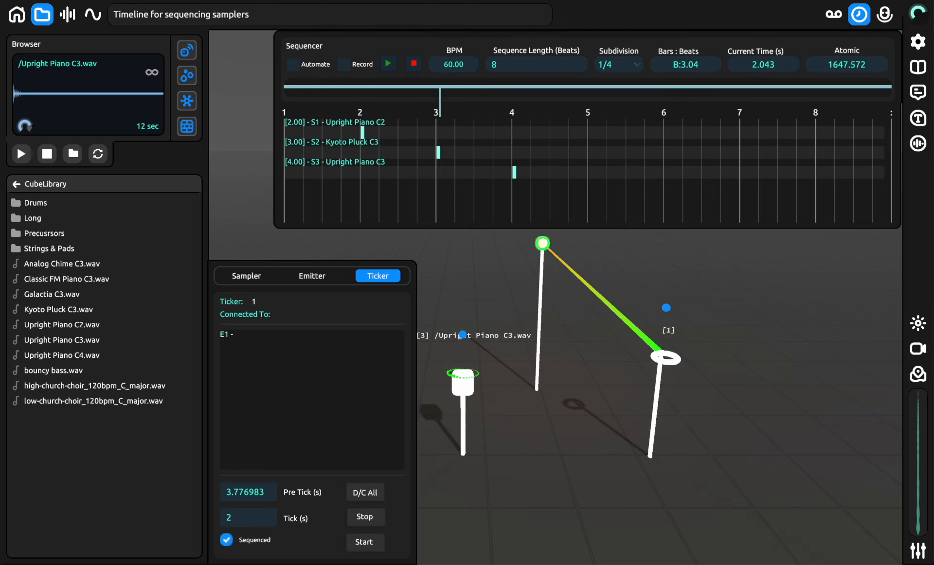
# - Close and reopen the sequencer to refresh the timeline with the ticker's track
pyautogui.click(857, 19)
pyautogui.click(860, 21)
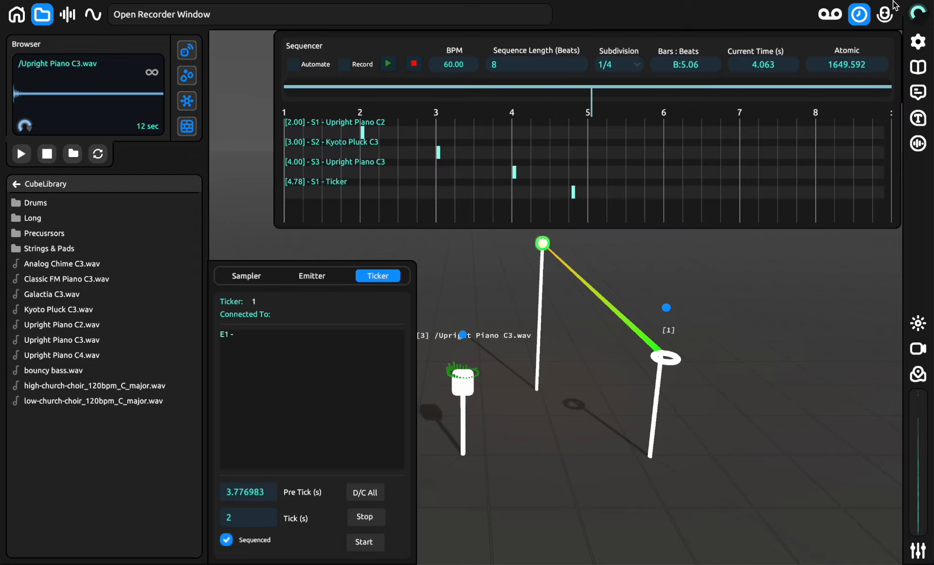
pyautogui.click(855, 16)
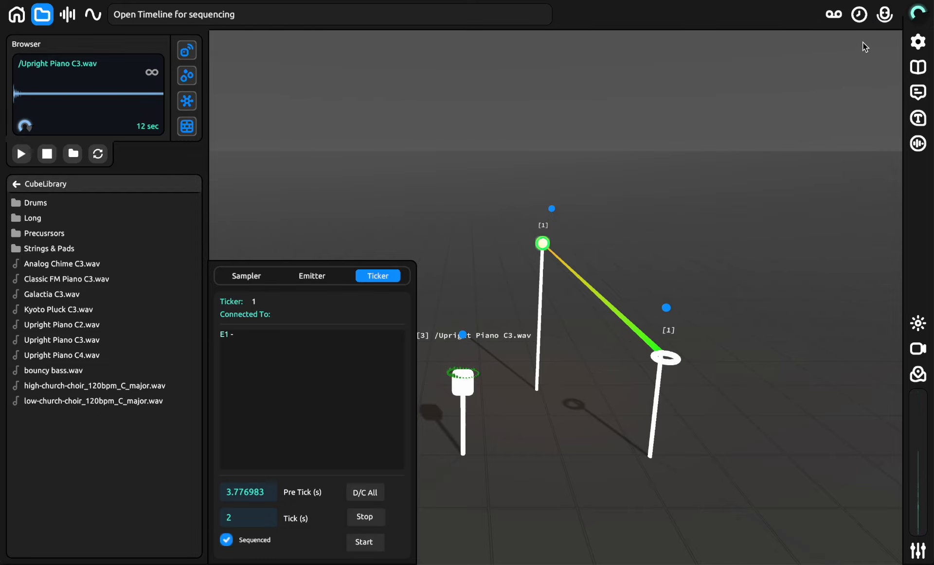
pyautogui.click(859, 15)
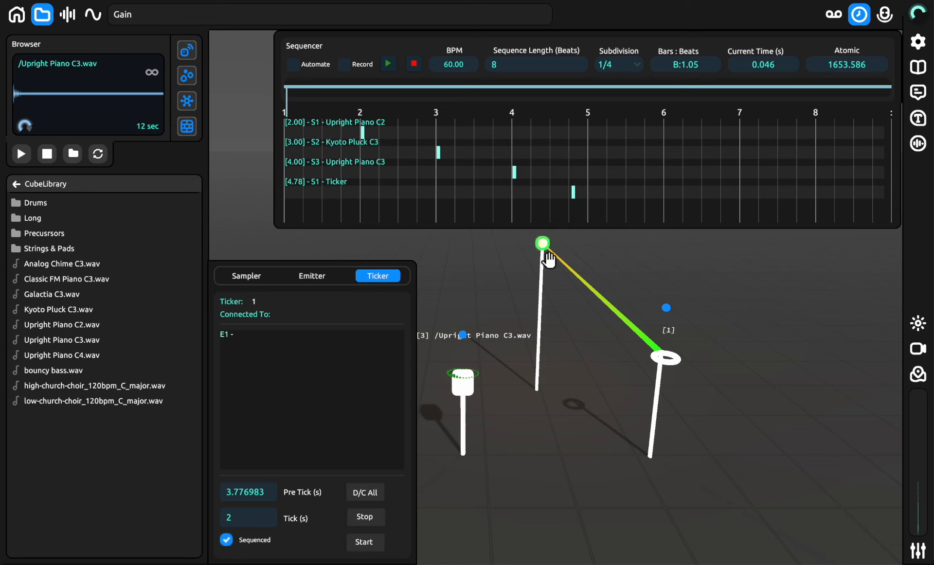
# - Move the ticker closer to the emitter, raise the emitter higher, and set the ticker's timeline marker to beat 5.00
pyautogui.moveTo(549, 260); pyautogui.dragTo(575, 267)
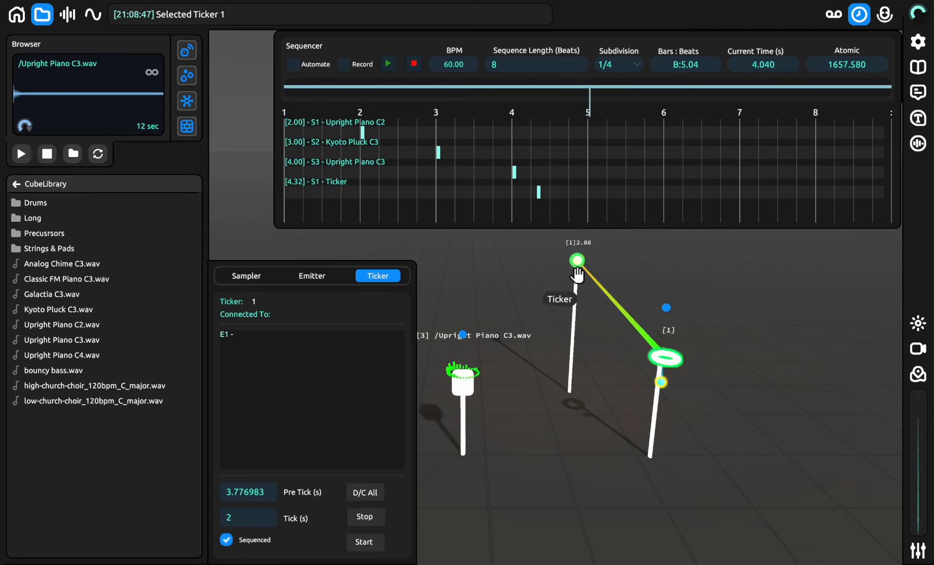
pyautogui.moveTo(666, 359); pyautogui.dragTo(673, 322)
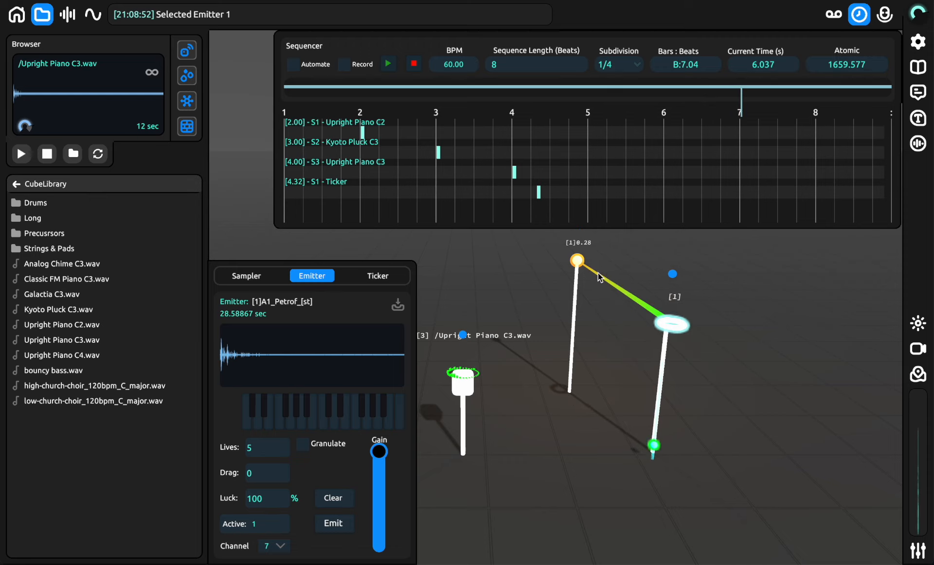
pyautogui.moveTo(579, 261); pyautogui.dragTo(618, 256)
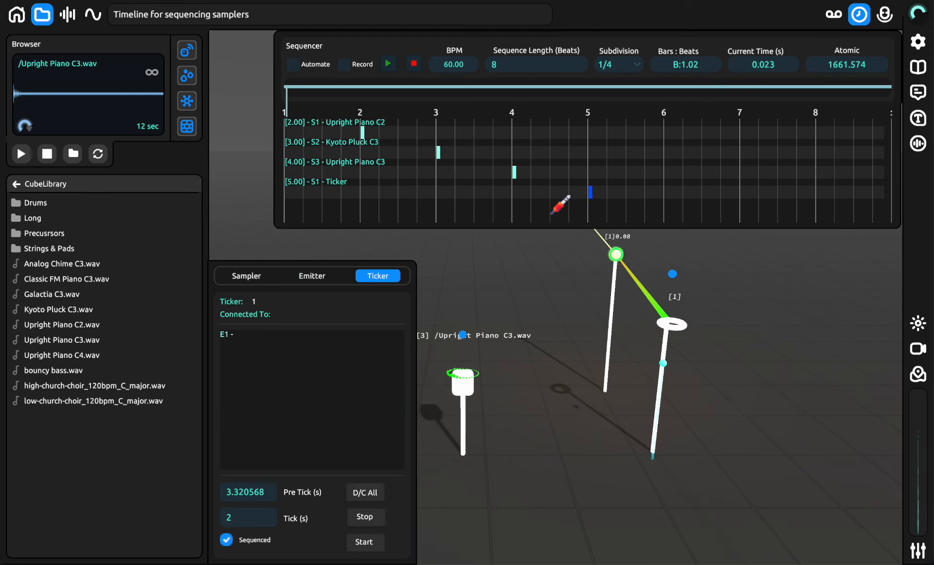
# - Close the sound library and reduce the UI scale to 1.83 in the settings
pyautogui.press('s')
pyautogui.press('a')
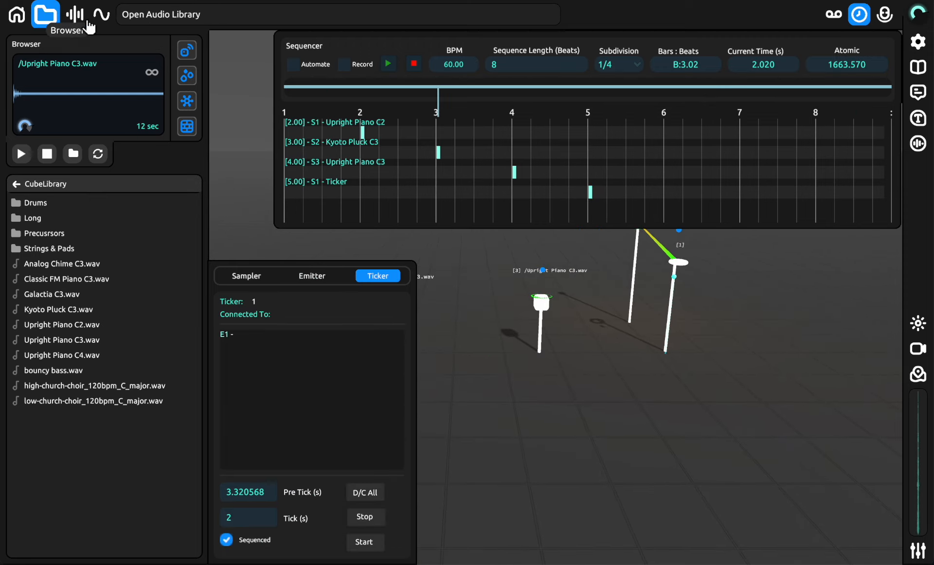
pyautogui.click(87, 21)
pyautogui.click(916, 45)
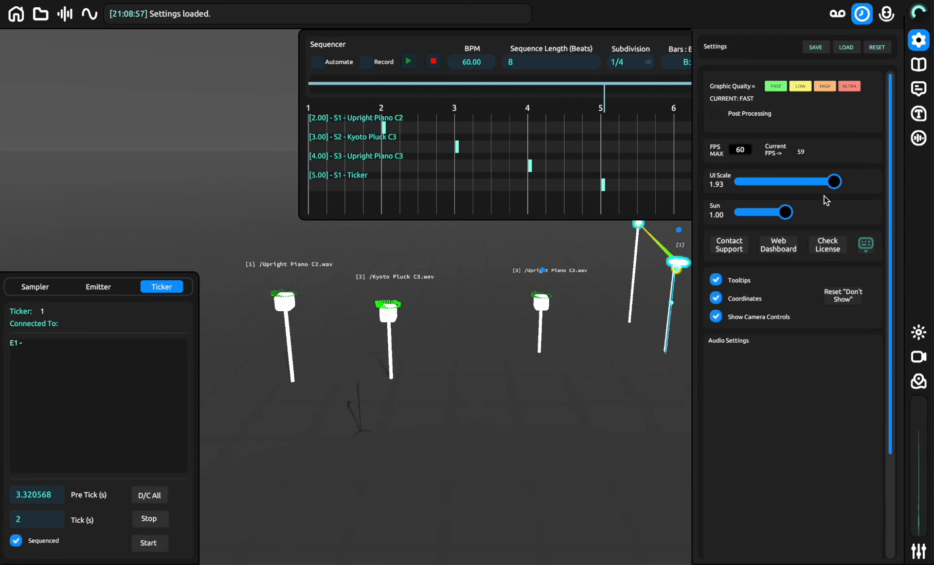
pyautogui.moveTo(831, 187); pyautogui.dragTo(841, 171)
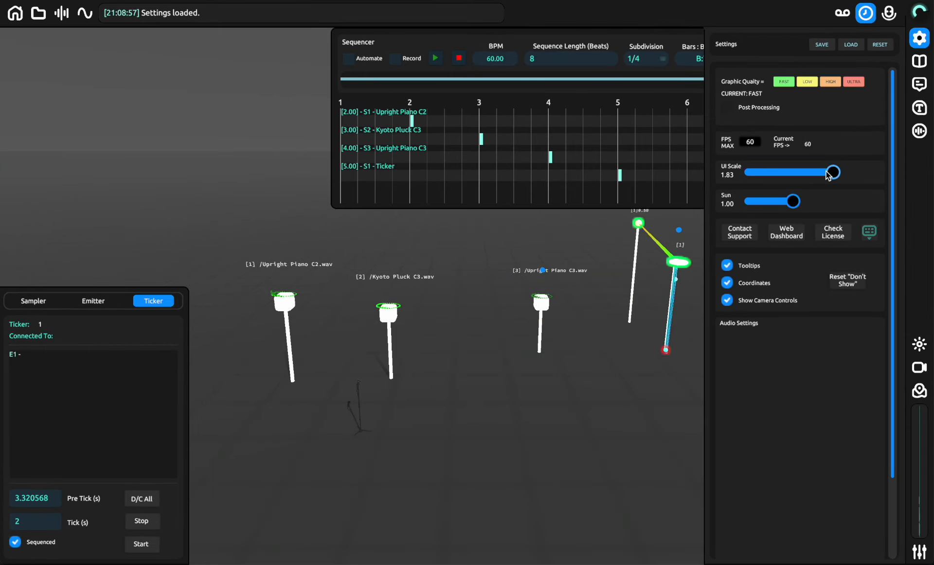
pyautogui.click(916, 43)
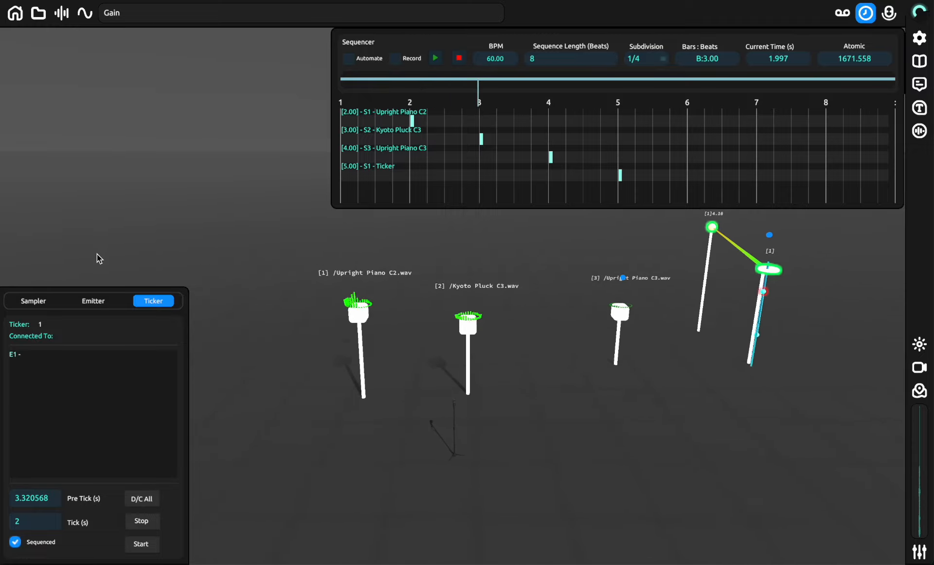
# - Close the device parameters and reopen the sequencer with Automate turned on
pyautogui.moveTo(65, 288); pyautogui.dragTo(83, 517)
pyautogui.press('Escape')
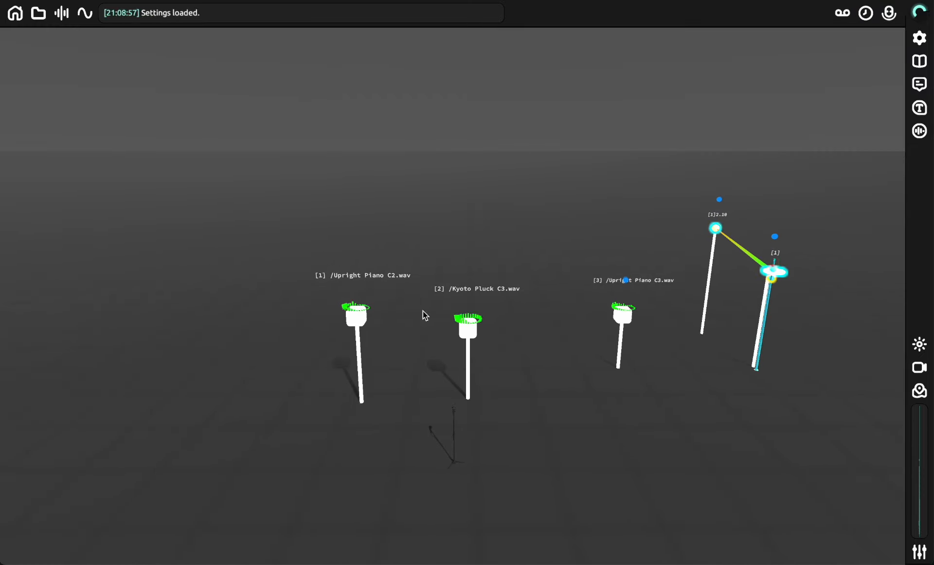
pyautogui.click(865, 15)
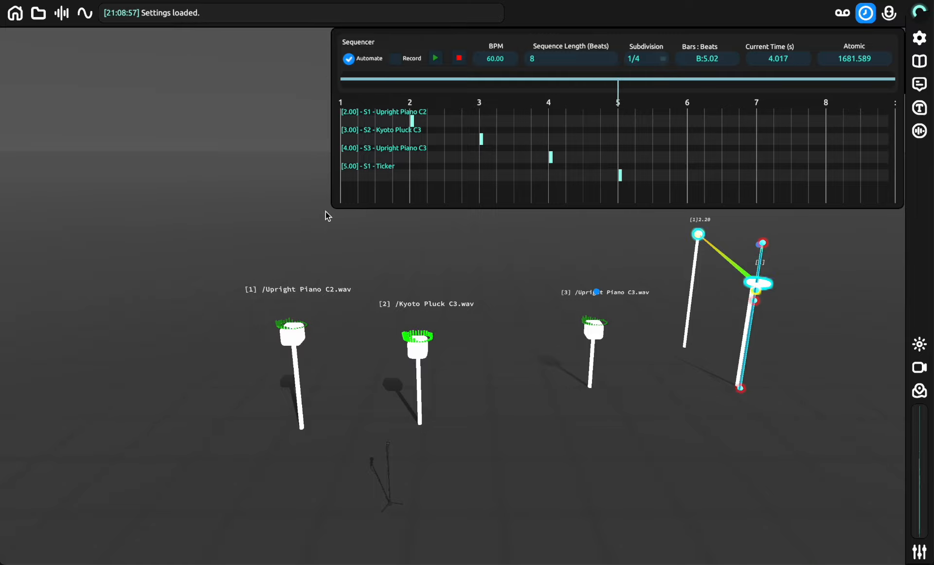
# - Try moving the Upright Piano C2, Kyoto Pluck C3 and Upright Piano C3 samplers around with Automate on and Record off
pyautogui.moveTo(294, 324); pyautogui.dragTo(224, 286)
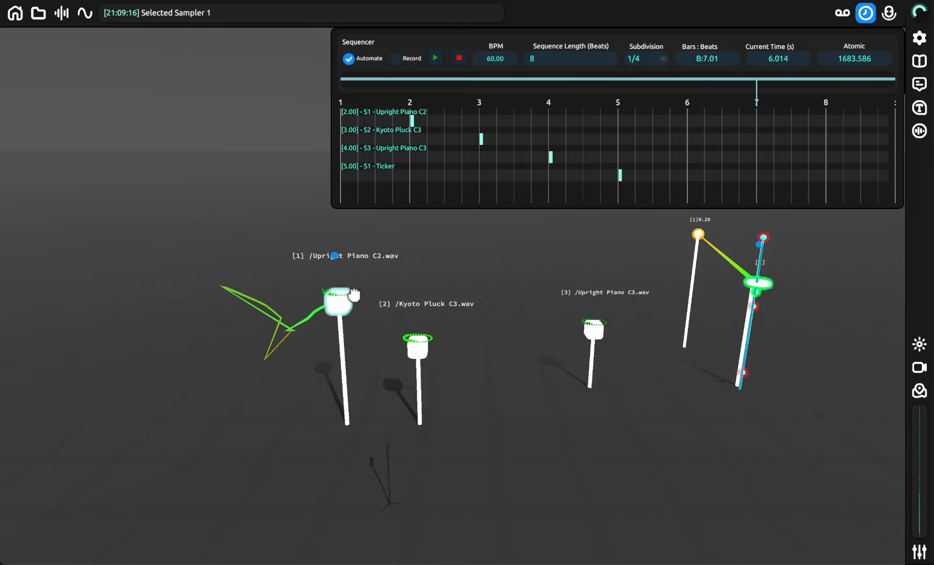
pyautogui.click(417, 343)
pyautogui.moveTo(418, 347)
pyautogui.mouseDown()
pyautogui.moveTo(362, 307)
pyautogui.moveTo(460, 319)
pyautogui.mouseUp()
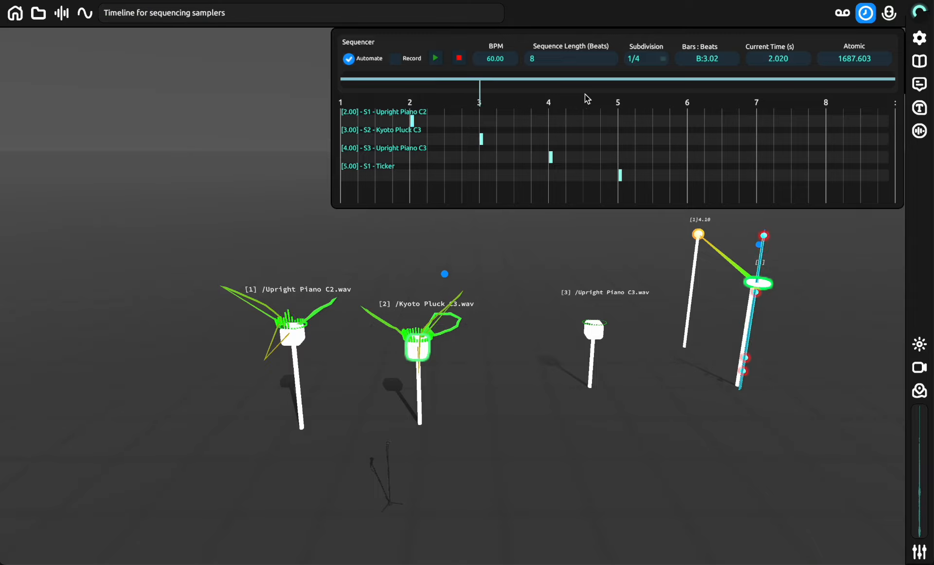
pyautogui.click(595, 327)
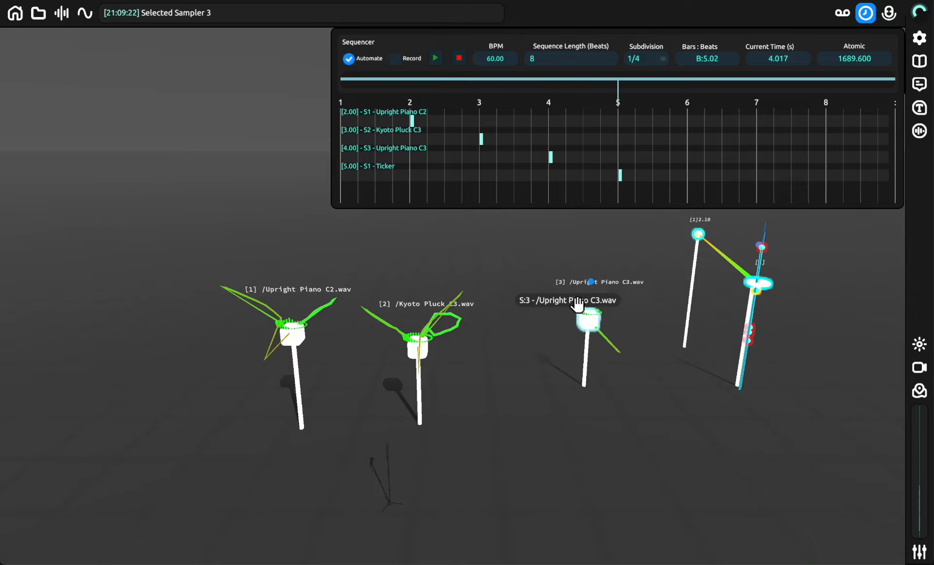
pyautogui.moveTo(595, 327); pyautogui.dragTo(689, 323)
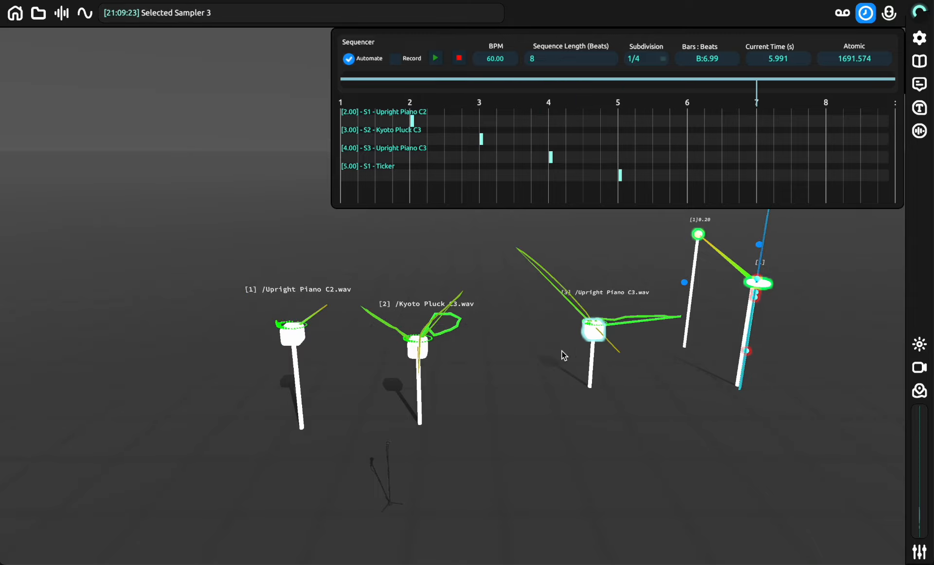
# - Turn on Record in the sequencer and record a large figure-eight motion path for the Upright Piano C2 sampler
pyautogui.click(288, 322)
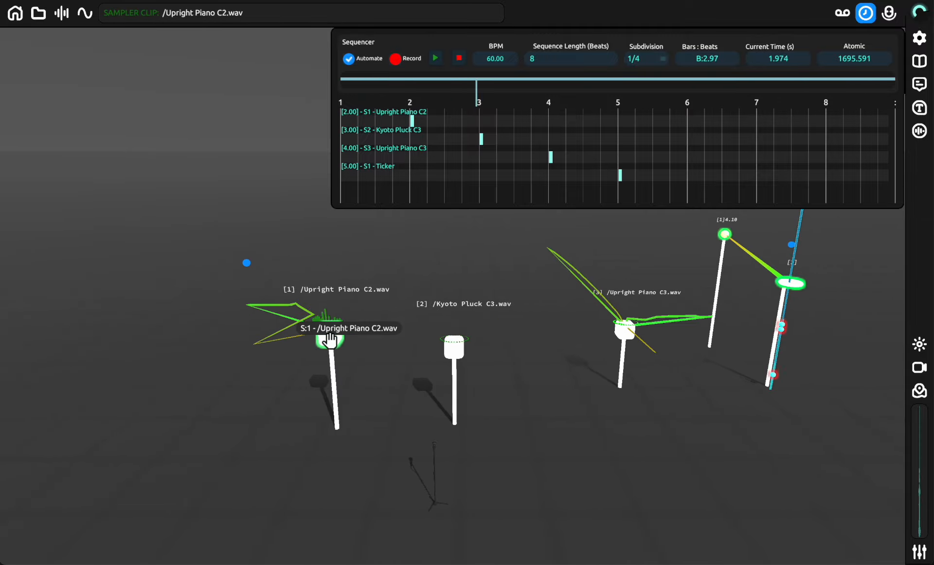
pyautogui.rightClick(333, 343)
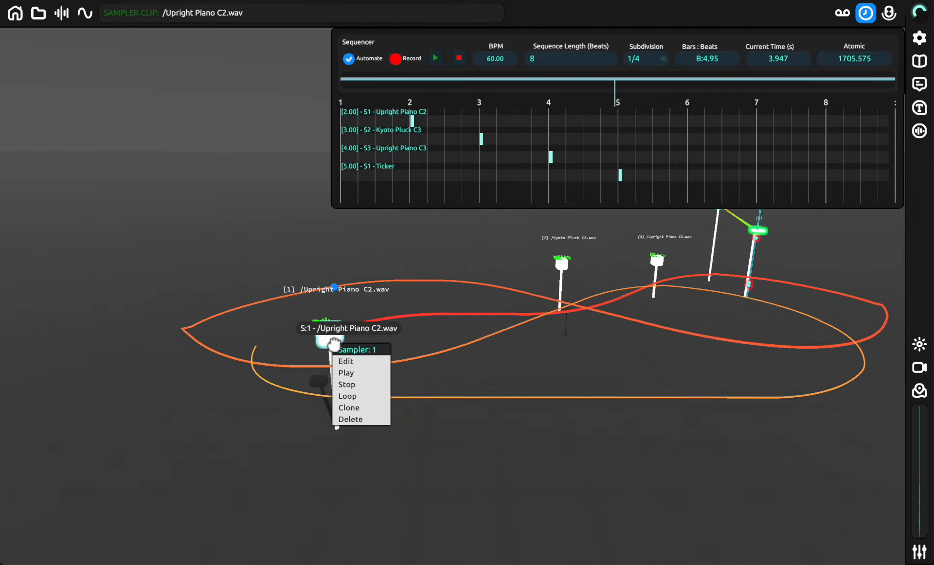
pyautogui.click(432, 349)
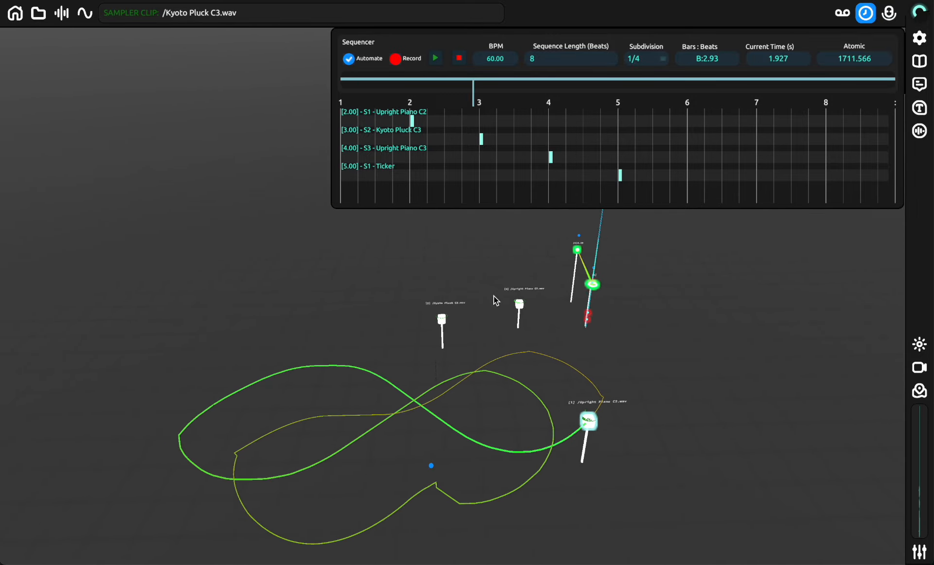
# - Record a wide side-to-side looping motion path for the Kyoto Pluck C3 sampler behind the other devices
pyautogui.moveTo(419, 303)
pyautogui.mouseDown()
pyautogui.moveTo(239, 276)
pyautogui.moveTo(369, 262)
pyautogui.mouseUp()
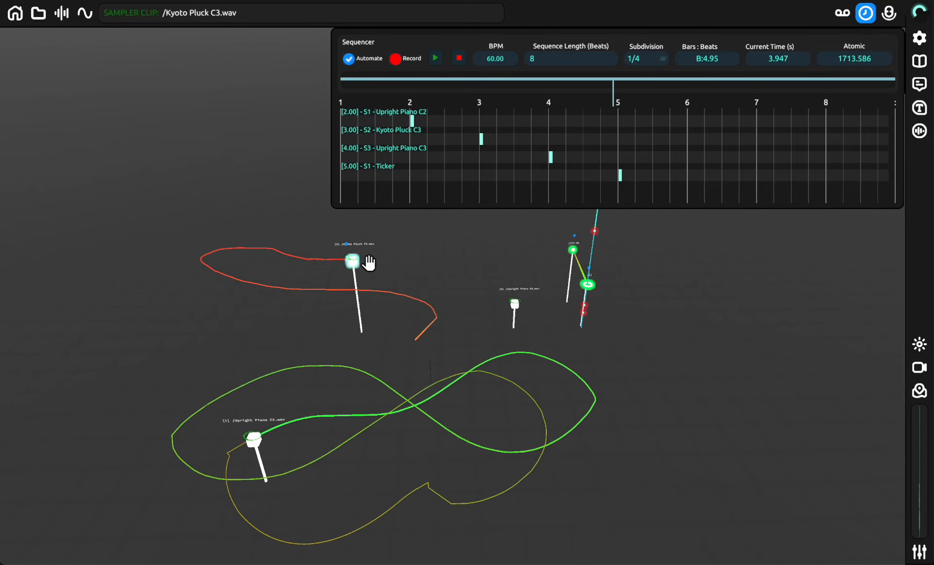
pyautogui.moveTo(652, 262)
pyautogui.mouseDown()
pyautogui.moveTo(679, 223)
pyautogui.moveTo(404, 229)
pyautogui.moveTo(226, 216)
pyautogui.moveTo(759, 226)
pyautogui.moveTo(285, 214)
pyautogui.moveTo(432, 229)
pyautogui.mouseUp()
pyautogui.moveTo(642, 237); pyautogui.dragTo(695, 219)
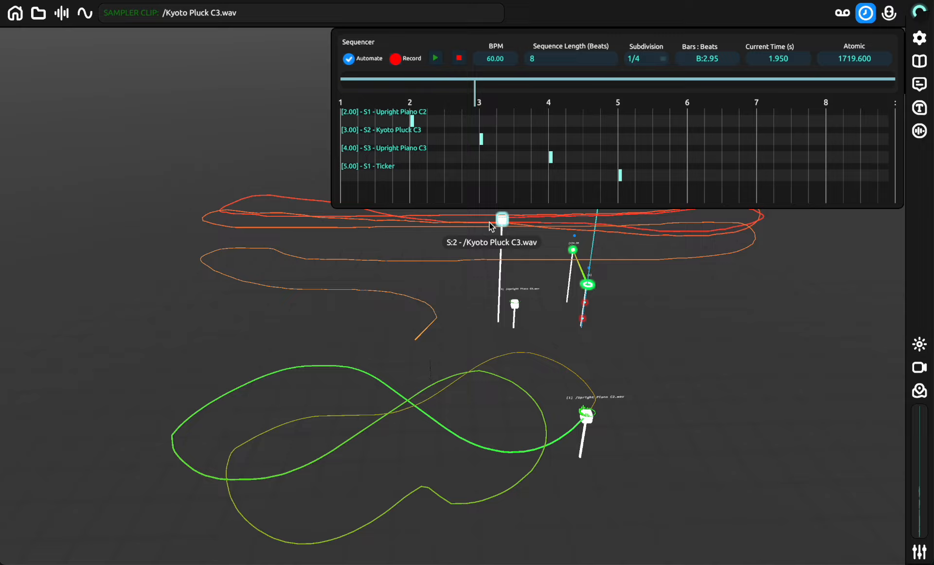
pyautogui.moveTo(491, 226)
pyautogui.mouseDown()
pyautogui.moveTo(292, 227)
pyautogui.moveTo(404, 266)
pyautogui.moveTo(388, 246)
pyautogui.moveTo(437, 236)
pyautogui.mouseUp()
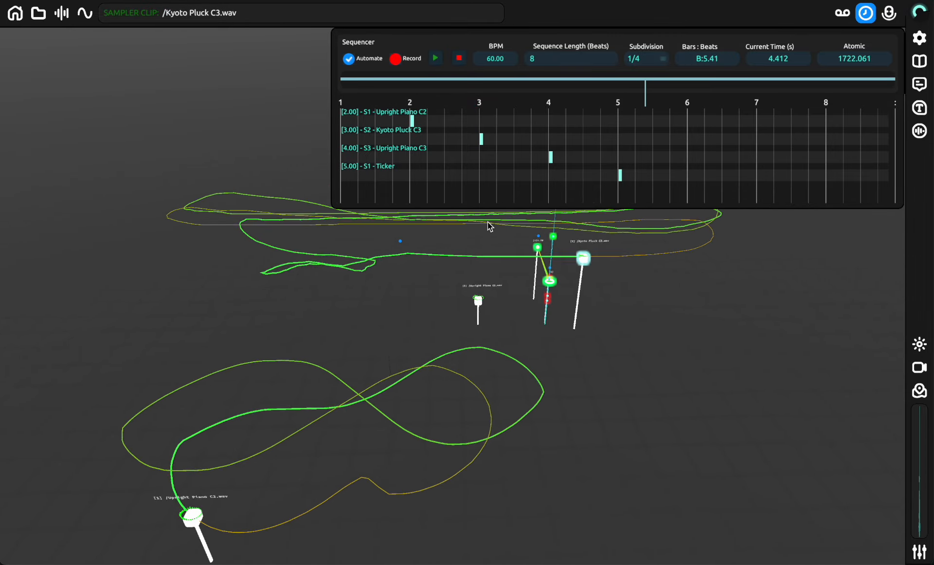
# - Load String Quartet Legato C1.wav from the Strings & Pads folder into the Kyoto Pluck C3 sampler, then close the library and reopen the sequencer
pyautogui.click(65, 15)
pyautogui.click(38, 15)
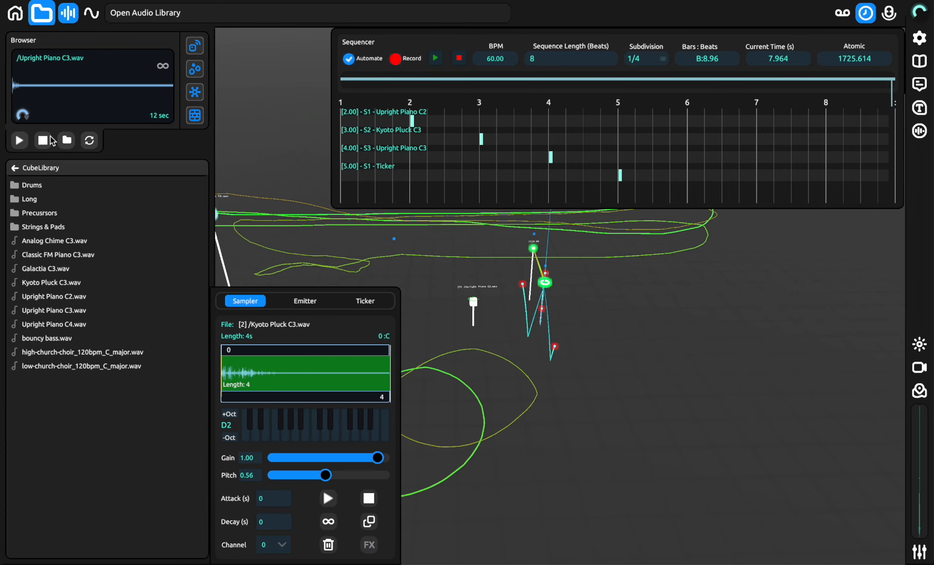
pyautogui.click(40, 227)
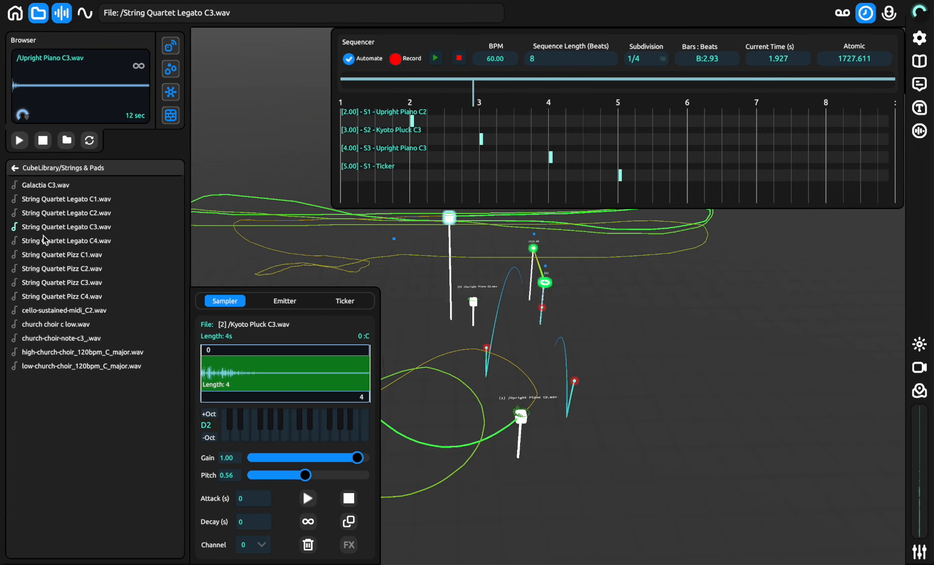
pyautogui.moveTo(64, 199); pyautogui.dragTo(244, 365)
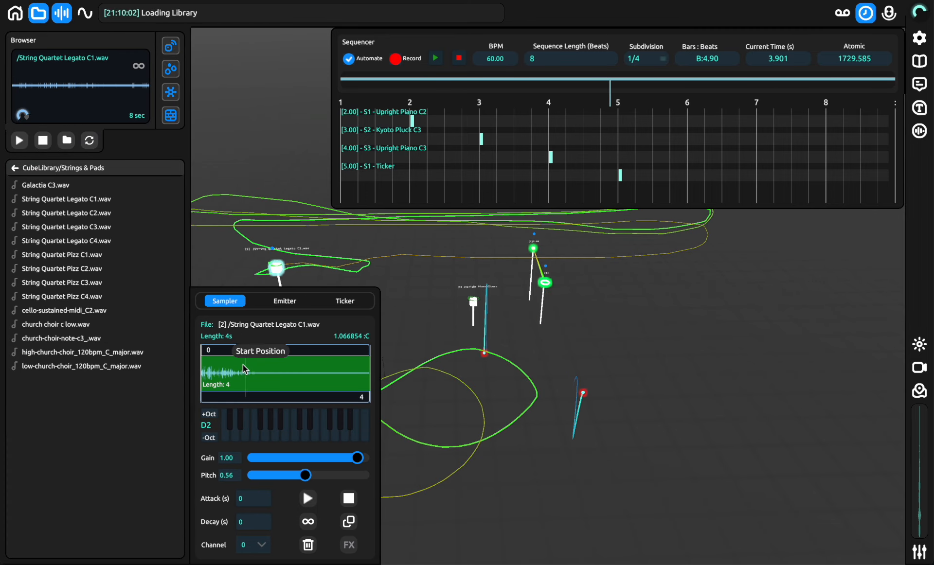
pyautogui.click(38, 17)
pyautogui.click(865, 15)
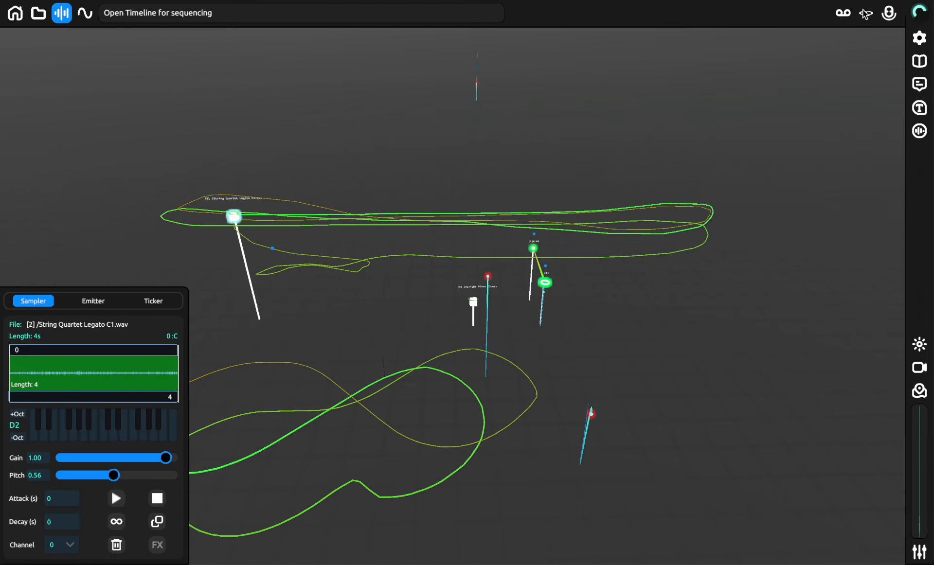
pyautogui.click(865, 15)
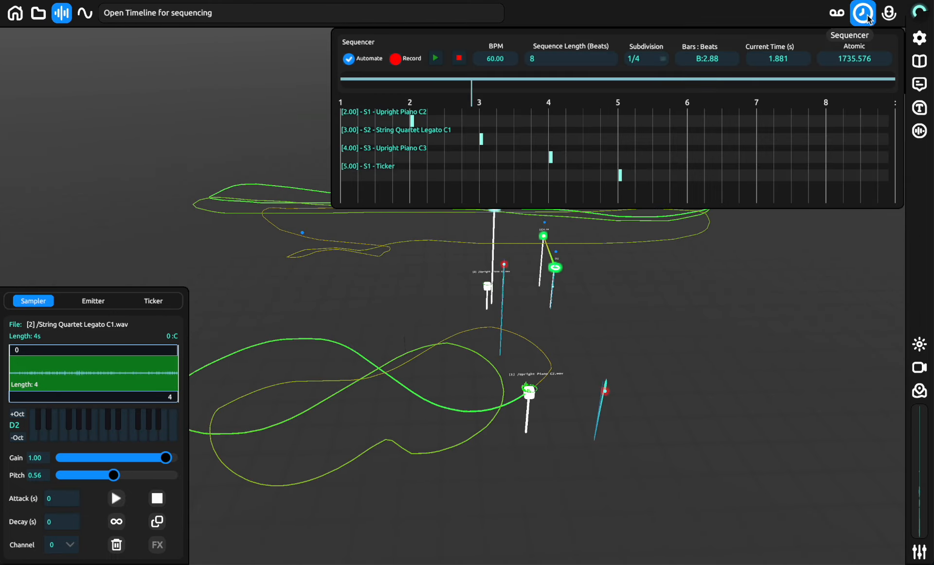
# - Record a long, sweeping motion path for the ticker-connected emitter 1, well away from the samplers
pyautogui.press('w')
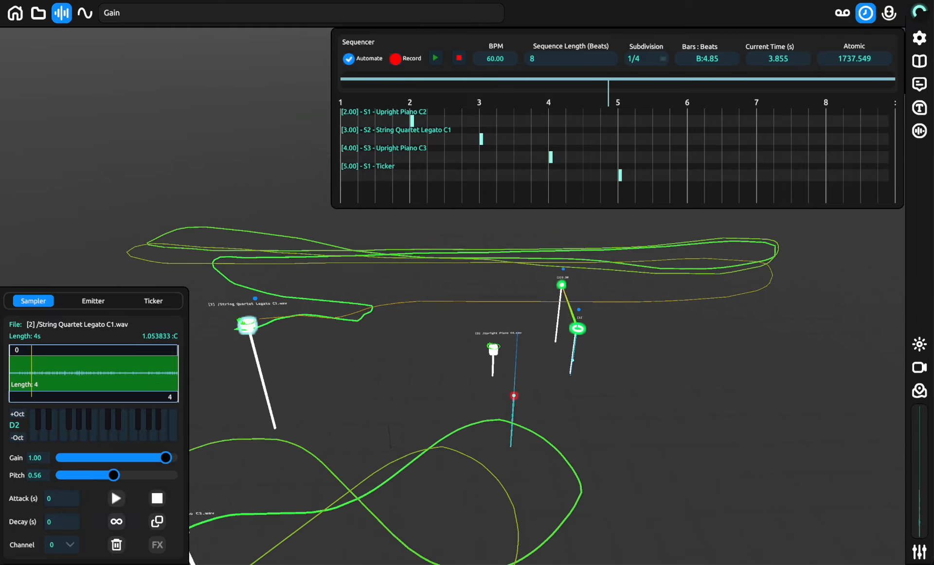
pyautogui.moveTo(552, 237); pyautogui.dragTo(463, 270, button='right')
pyautogui.press('w')
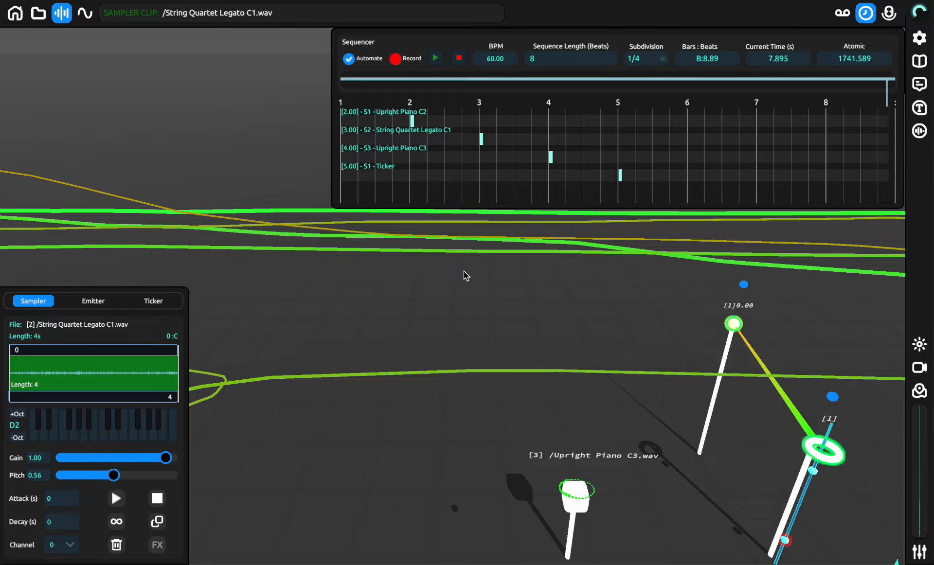
pyautogui.press('s')
pyautogui.press('s')
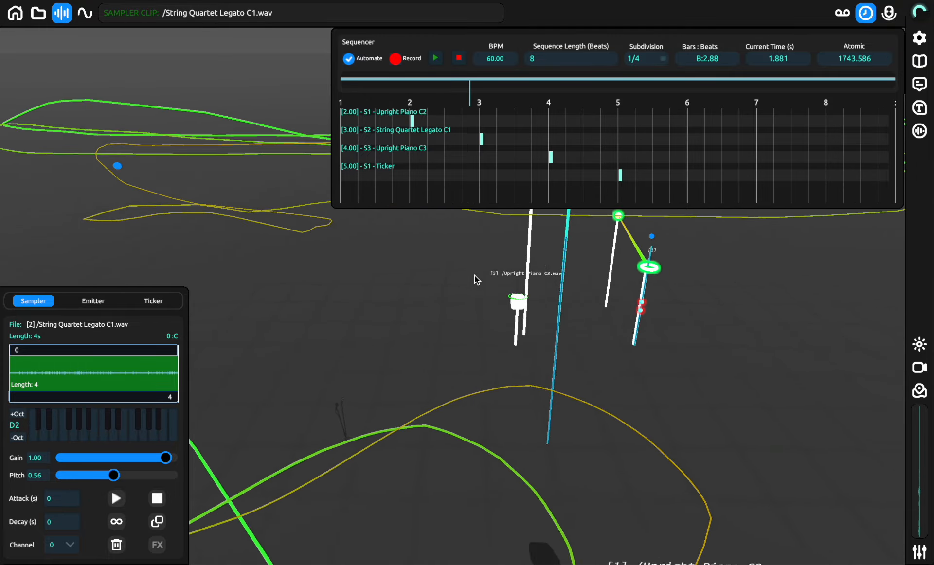
pyautogui.moveTo(475, 276); pyautogui.dragTo(469, 275, button='right')
pyautogui.press('d')
pyautogui.press('w')
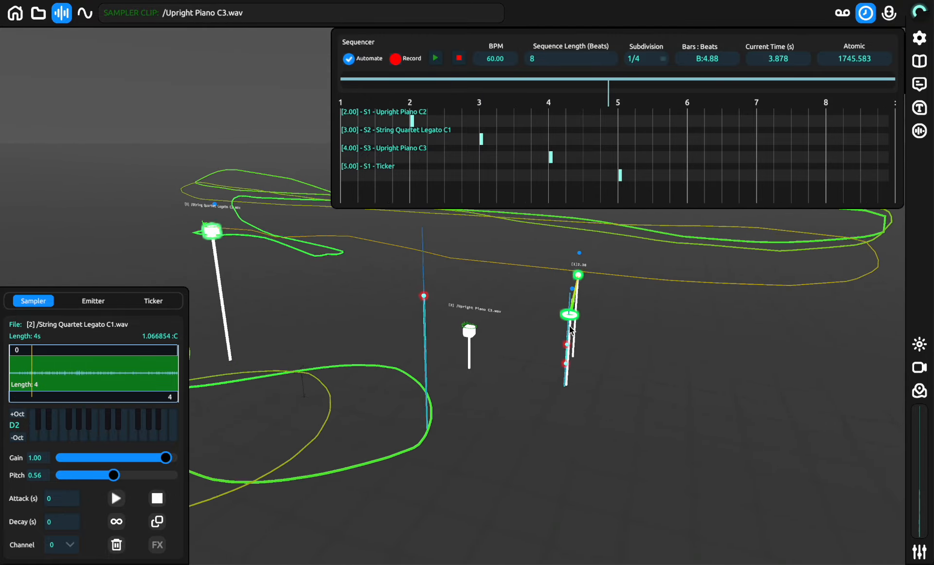
pyautogui.moveTo(568, 318); pyautogui.dragTo(567, 317)
pyautogui.press('d')
pyautogui.rightClick(567, 319)
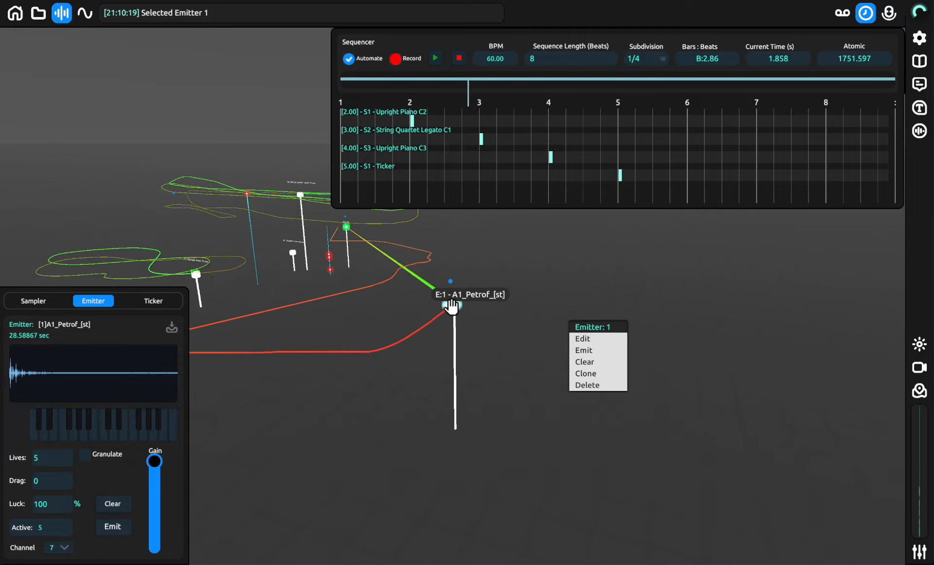
pyautogui.moveTo(452, 307); pyautogui.dragTo(521, 471)
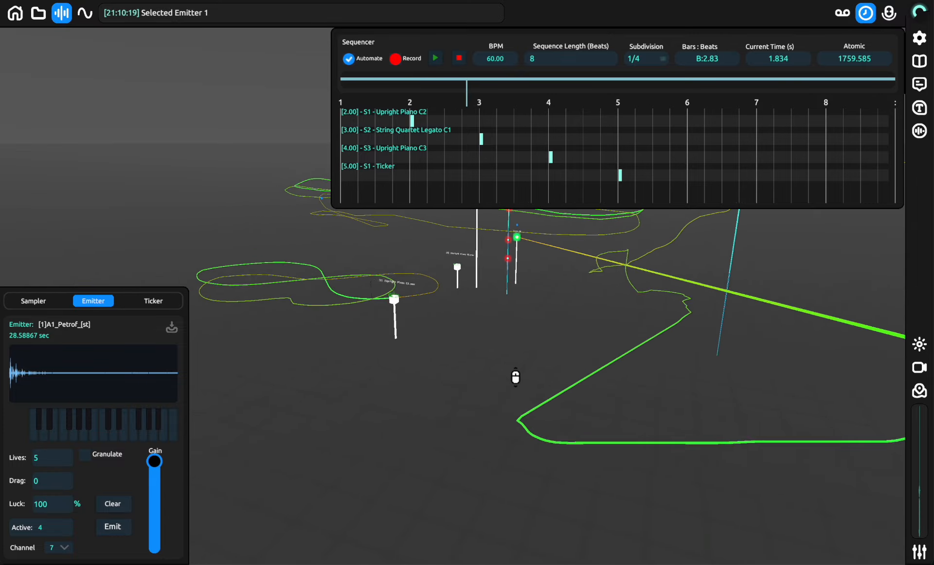
# - View the subdivision options and try sequencer tempos of 80 and 120 BPM
pyautogui.click(632, 58)
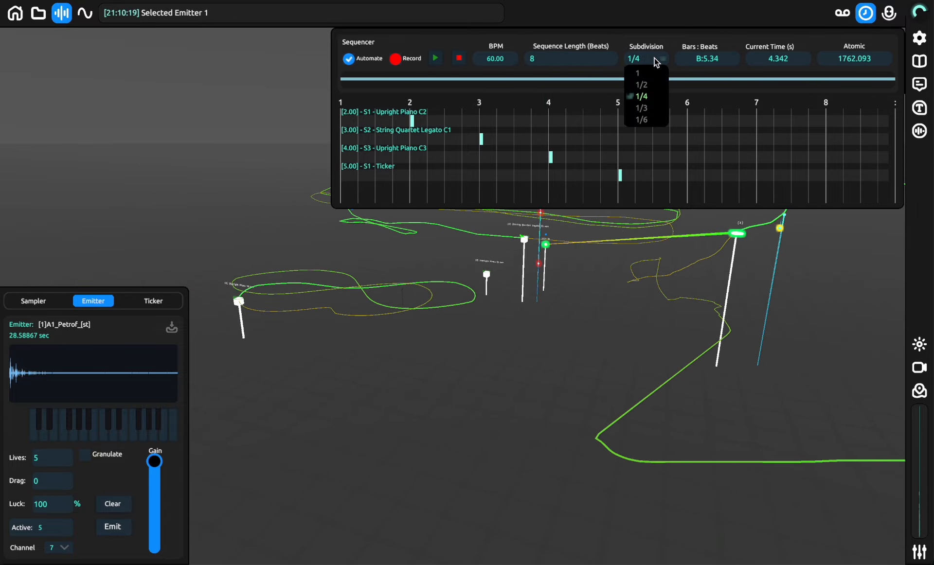
pyautogui.click(496, 61)
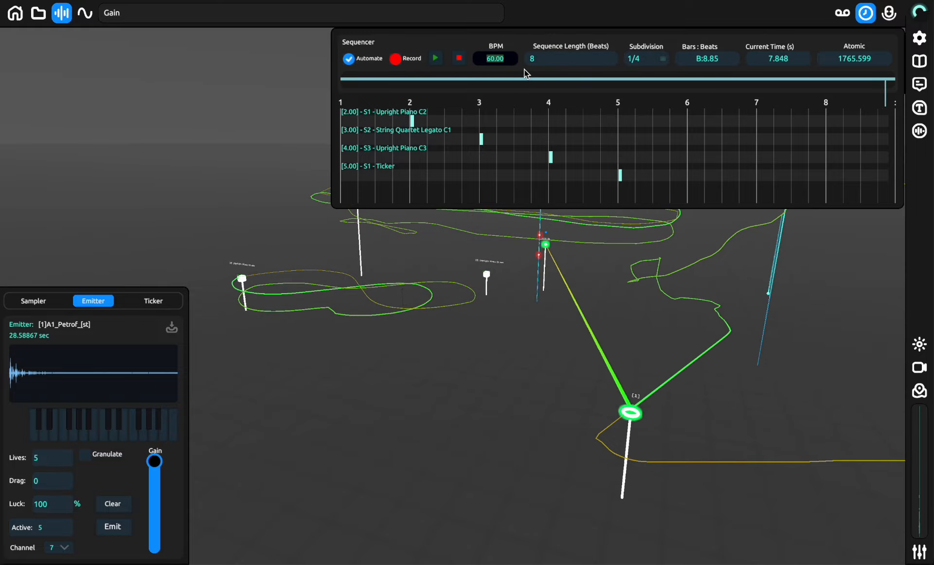
pyautogui.write('80')
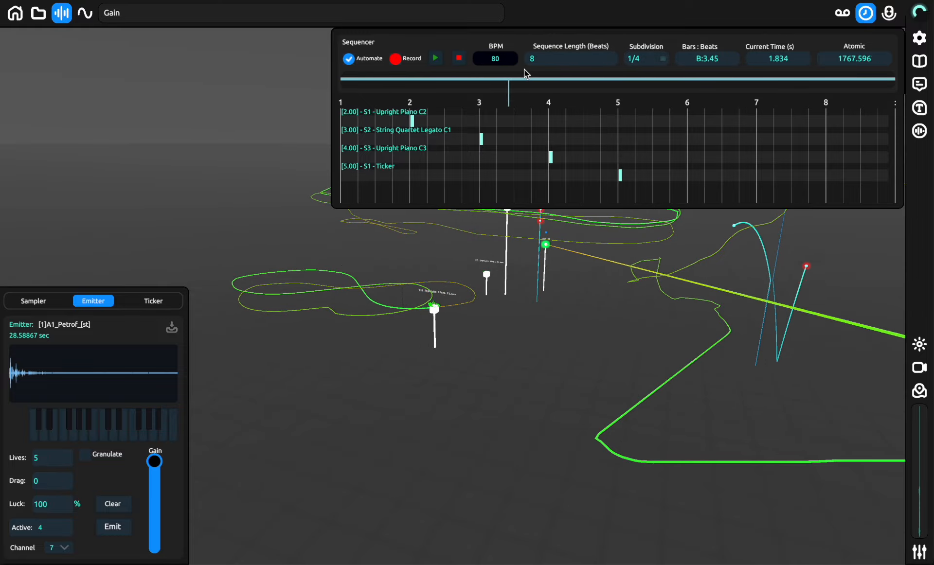
pyautogui.click(500, 62)
pyautogui.write('120')
pyautogui.press('Return')
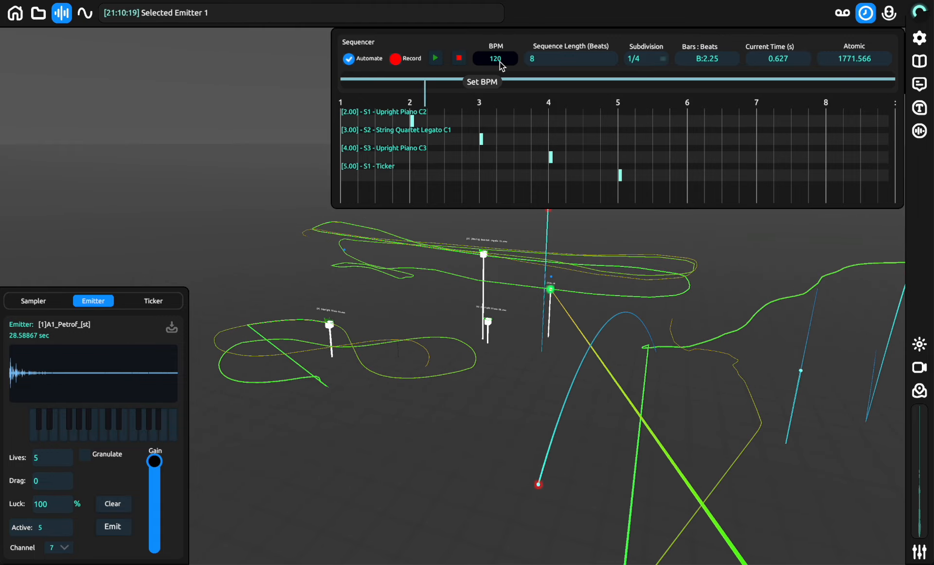
# - Set the sequence length to 4 beats and the tempo to 60 BPM
pyautogui.click(579, 59)
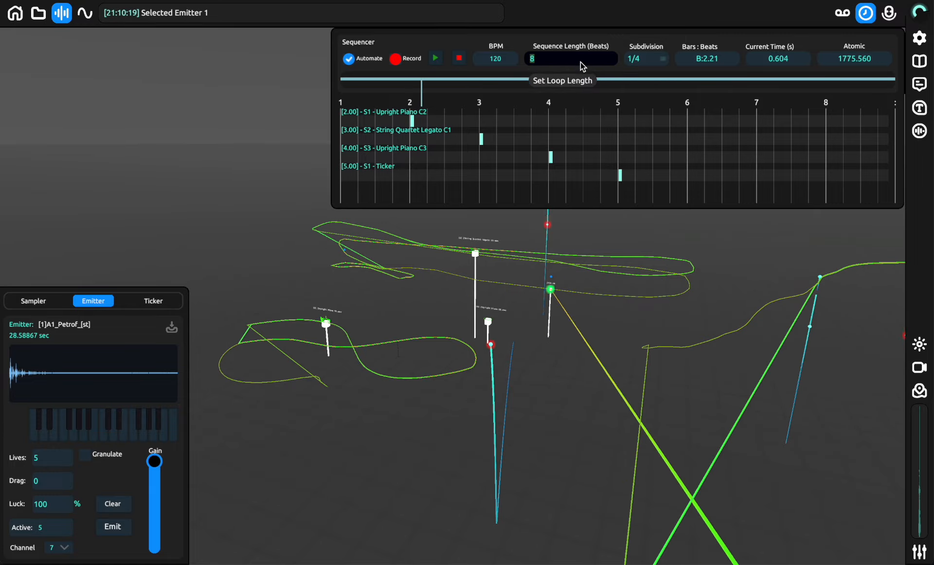
pyautogui.write('4')
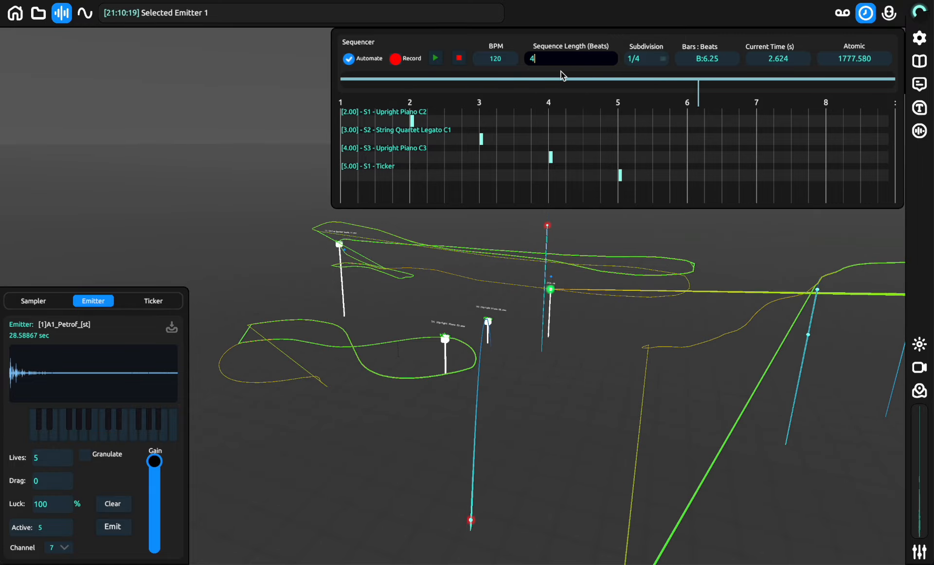
pyautogui.press('Return')
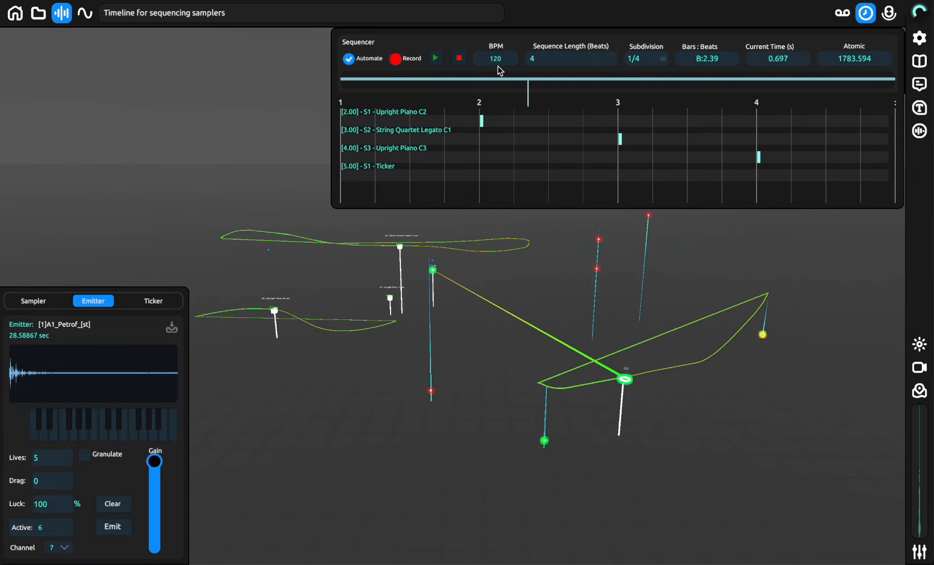
pyautogui.write('60')
pyautogui.press('Return')
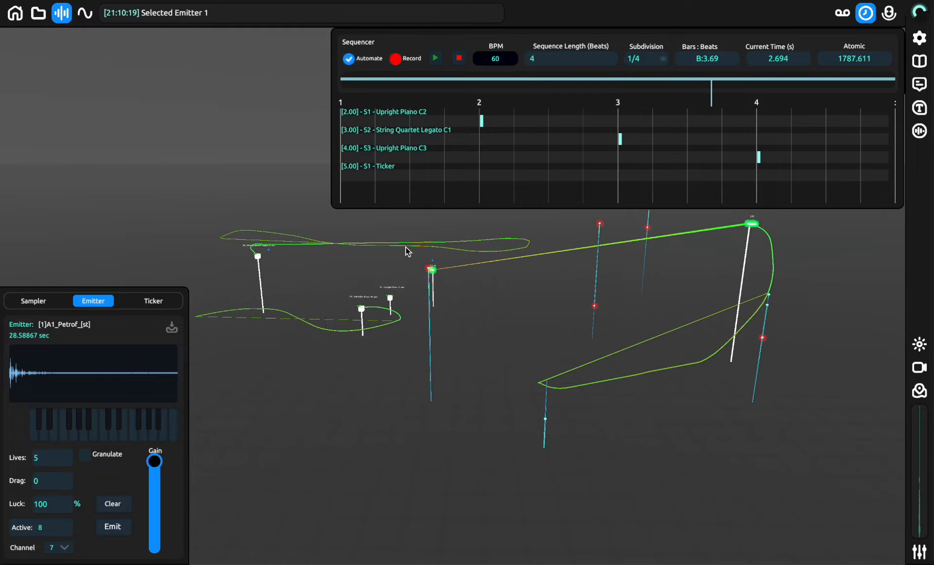
# - Record a wide looping motion path for the Upright Piano C3 sampler across the space
pyautogui.press('w')
pyautogui.press('a')
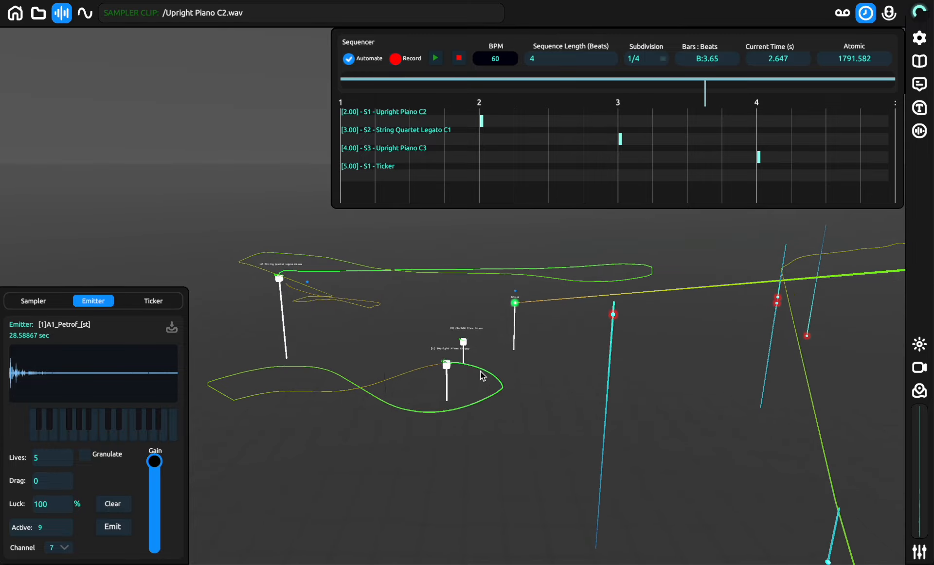
pyautogui.click(422, 355)
pyautogui.moveTo(422, 355)
pyautogui.mouseDown()
pyautogui.moveTo(402, 328)
pyautogui.moveTo(560, 323)
pyautogui.moveTo(419, 318)
pyautogui.moveTo(417, 267)
pyautogui.moveTo(630, 298)
pyautogui.moveTo(380, 302)
pyautogui.moveTo(528, 285)
pyautogui.moveTo(308, 260)
pyautogui.moveTo(618, 273)
pyautogui.moveTo(640, 325)
pyautogui.mouseUp()
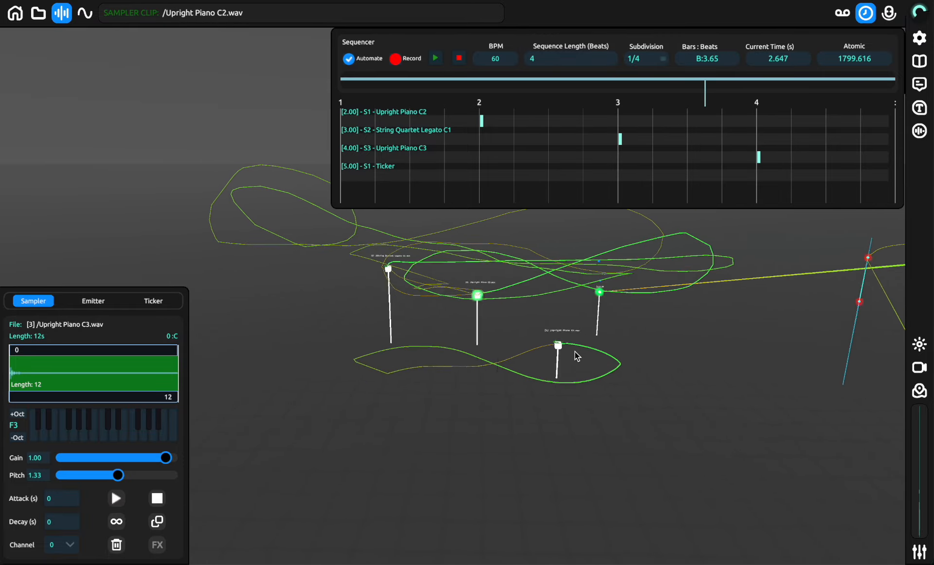
# - Record a new, wider motion path for the Upright Piano C2 sampler in front of the other devices
pyautogui.moveTo(514, 348); pyautogui.dragTo(288, 384, button='right')
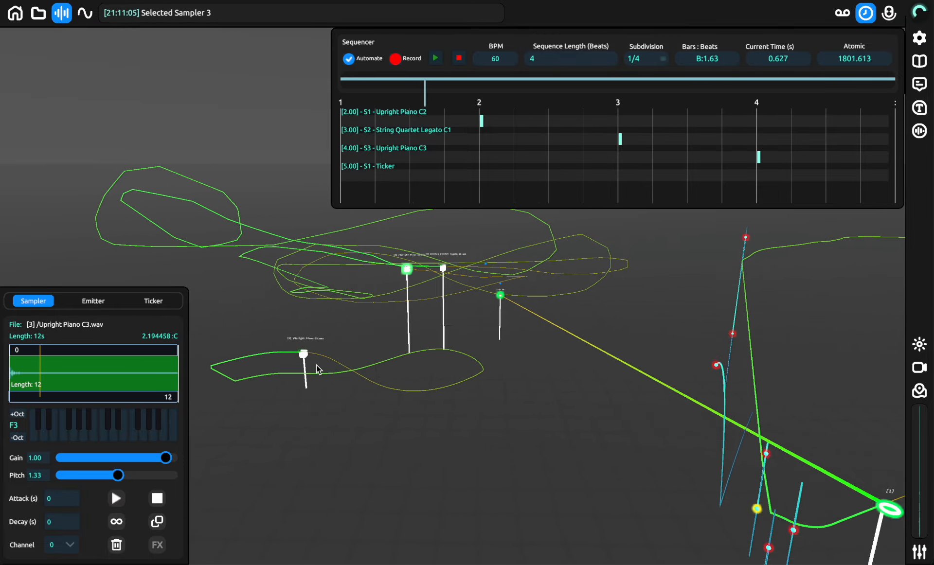
pyautogui.press('space')
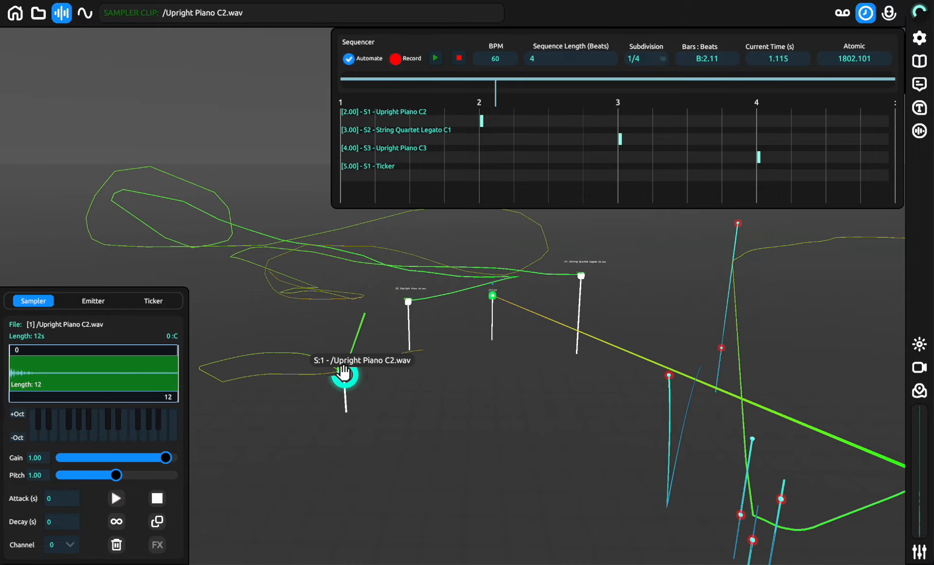
pyautogui.moveTo(344, 372); pyautogui.dragTo(407, 368)
pyautogui.press('s')
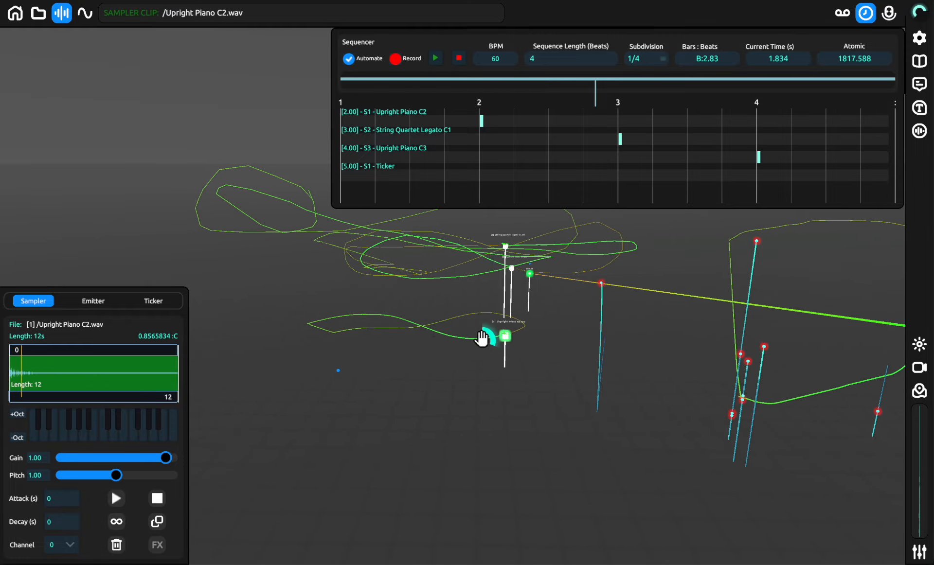
pyautogui.click(463, 319)
pyautogui.moveTo(409, 325)
pyautogui.mouseDown()
pyautogui.moveTo(386, 323)
pyautogui.moveTo(417, 336)
pyautogui.moveTo(499, 307)
pyautogui.moveTo(222, 249)
pyautogui.moveTo(396, 296)
pyautogui.moveTo(281, 295)
pyautogui.moveTo(296, 312)
pyautogui.moveTo(278, 325)
pyautogui.moveTo(283, 346)
pyautogui.mouseUp()
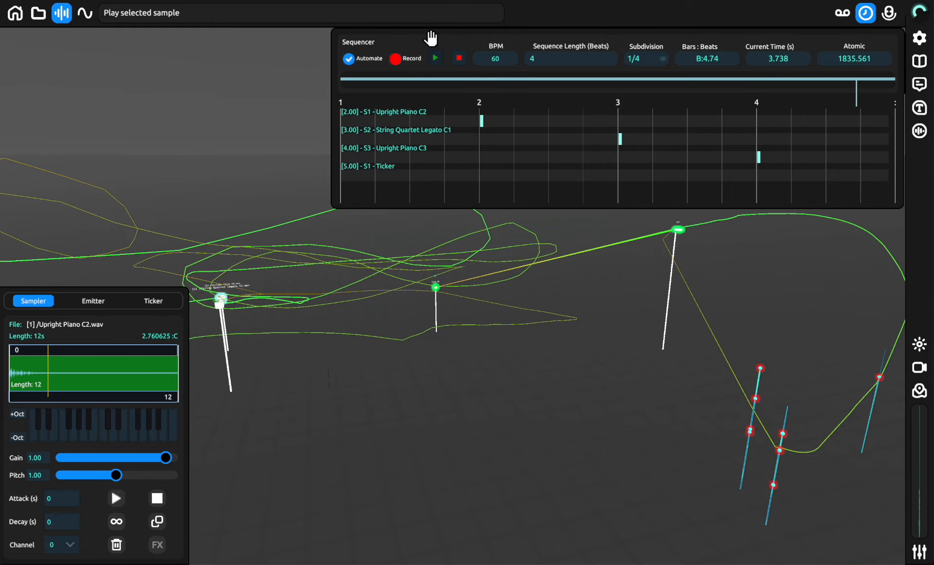
# - Turn off Record, select the ticker and turn off Automate in the sequencer
pyautogui.click(395, 58)
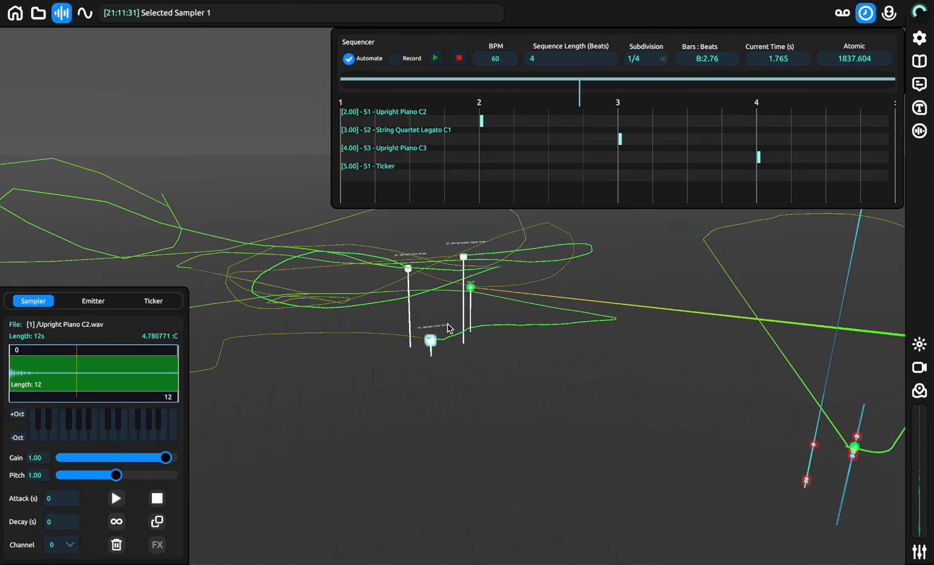
pyautogui.click(553, 274)
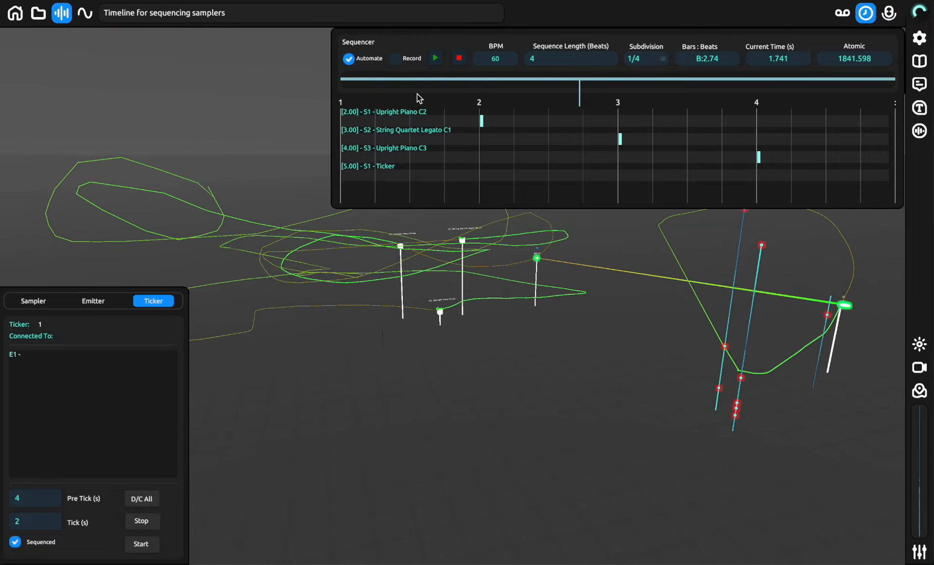
pyautogui.click(349, 59)
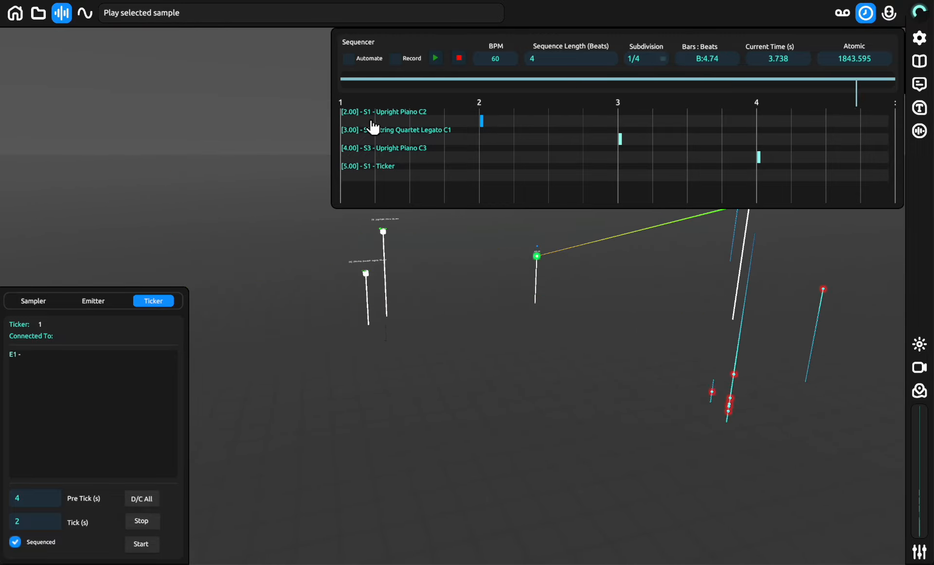
# - Replace the Upright Piano C3 sampler's sound with String Quartet Pizz C1.wav from the Strings & Pads folder
pyautogui.moveTo(479, 279); pyautogui.dragTo(545, 521)
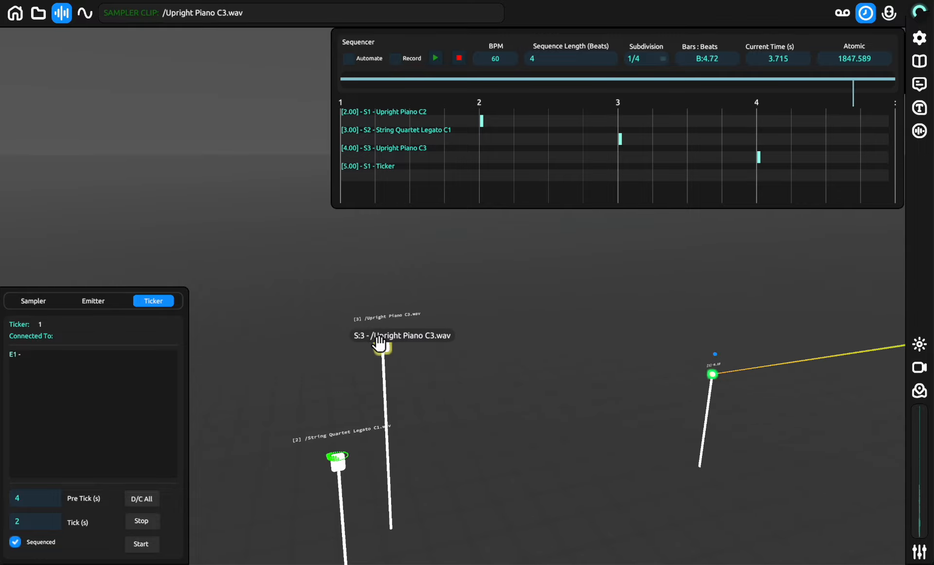
pyautogui.click(382, 341)
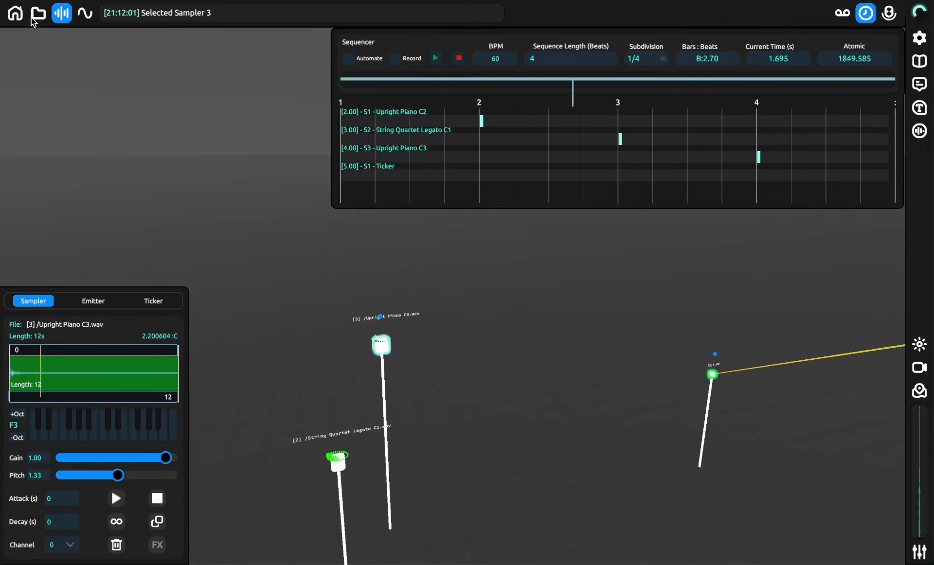
pyautogui.click(35, 18)
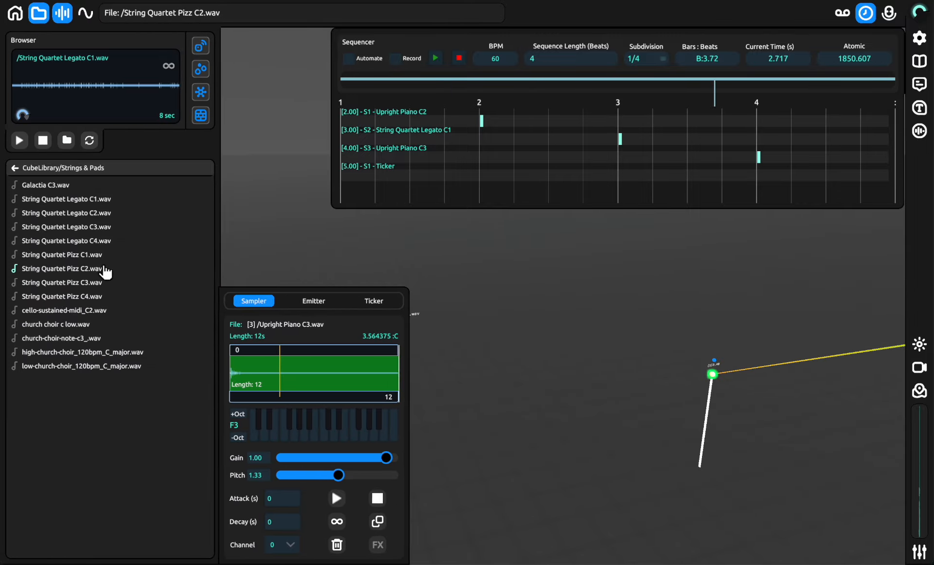
pyautogui.click(72, 280)
pyautogui.moveTo(68, 255); pyautogui.dragTo(233, 383)
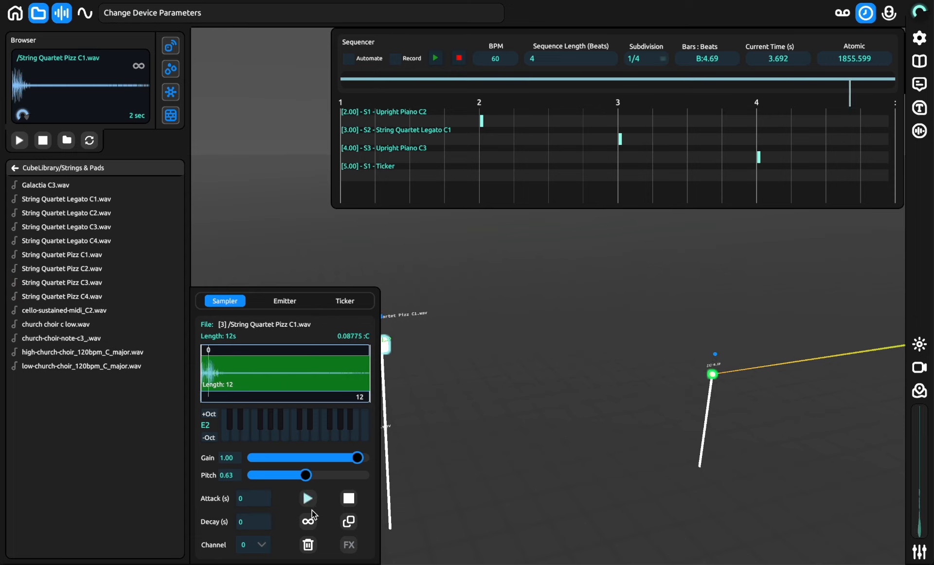
# - Set sampler 3's reverb level to 1348.1 and reverb time to 14.05, then close the sampler effects
pyautogui.click(349, 545)
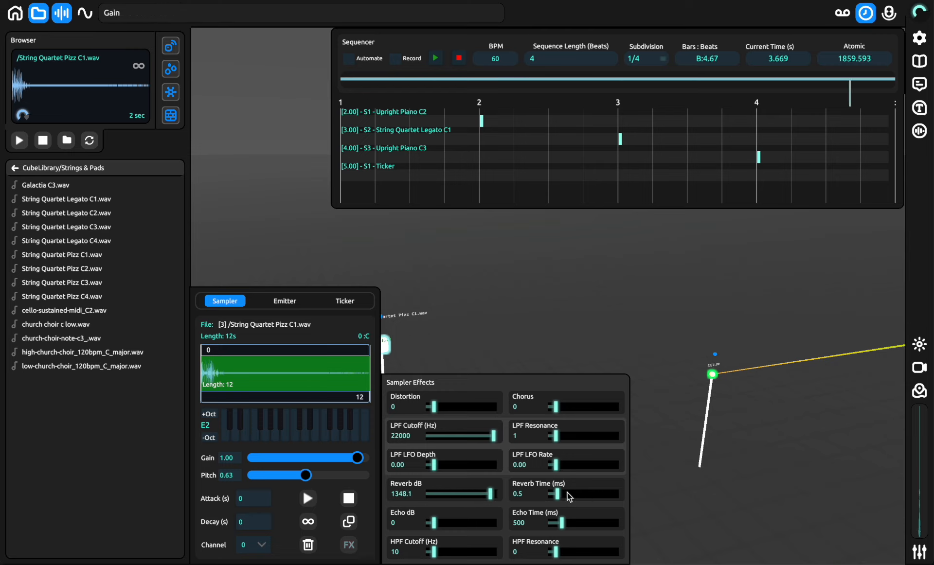
pyautogui.moveTo(570, 496); pyautogui.dragTo(583, 495)
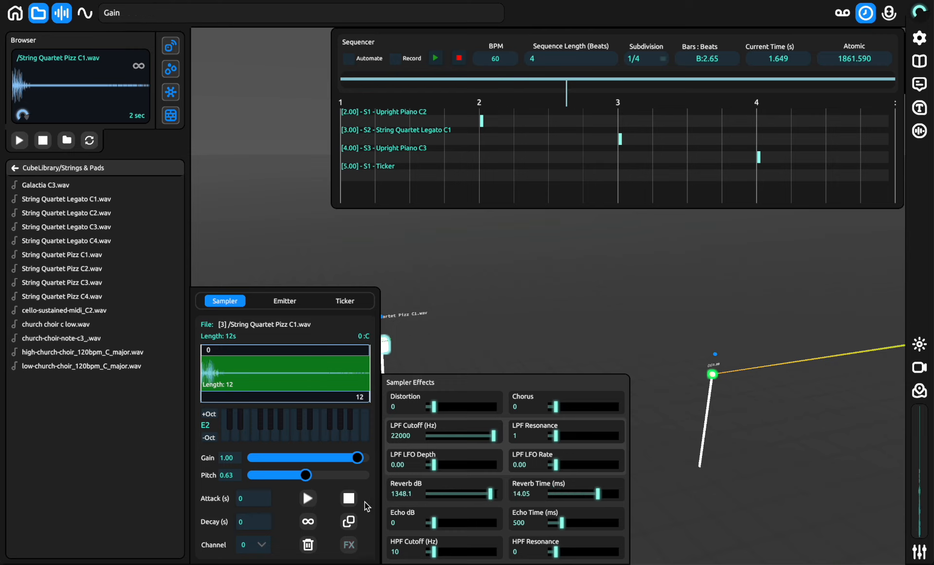
pyautogui.click(349, 545)
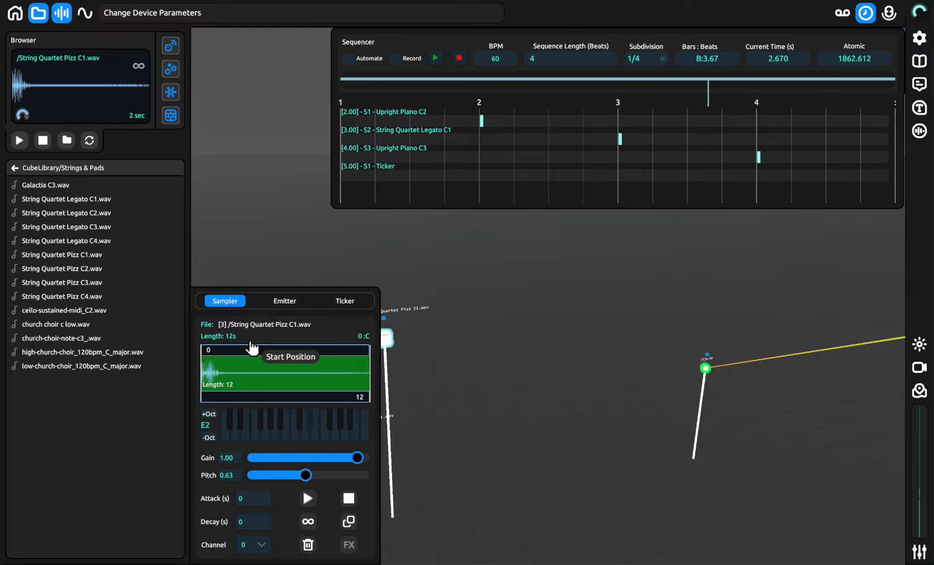
# - Turn on Automate and Record in the sequencer, then close the device, browser and sequencer windows
pyautogui.click(61, 13)
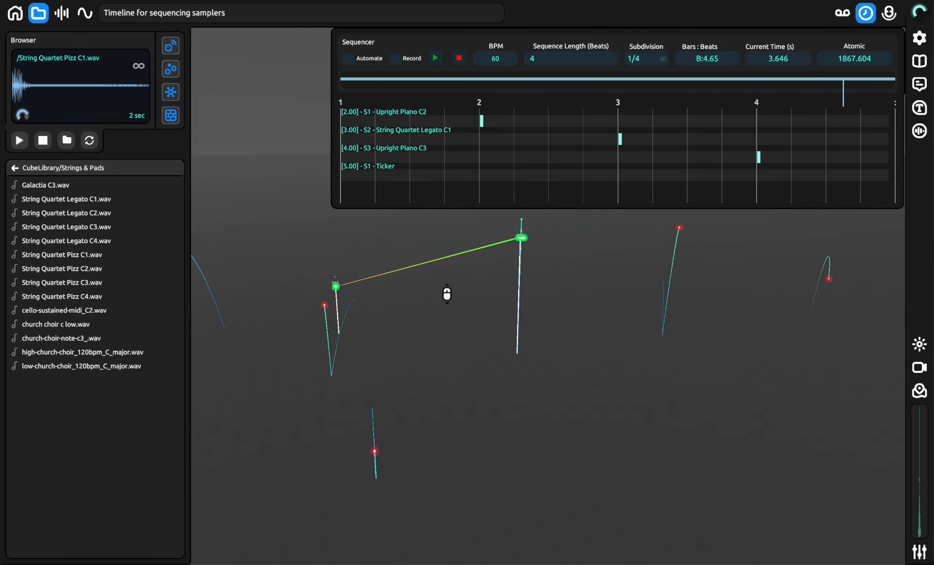
pyautogui.click(349, 58)
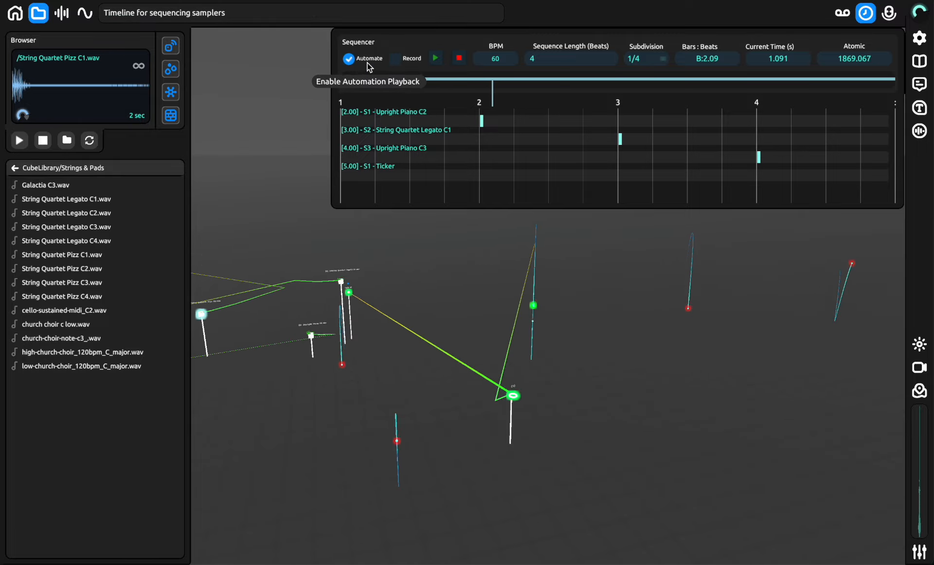
pyautogui.click(395, 58)
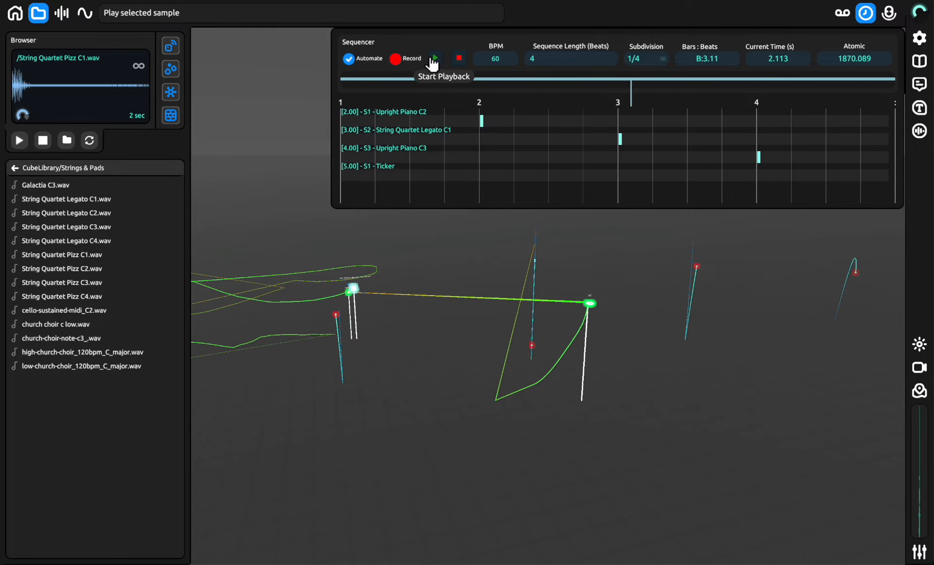
pyautogui.click(38, 14)
pyautogui.click(872, 16)
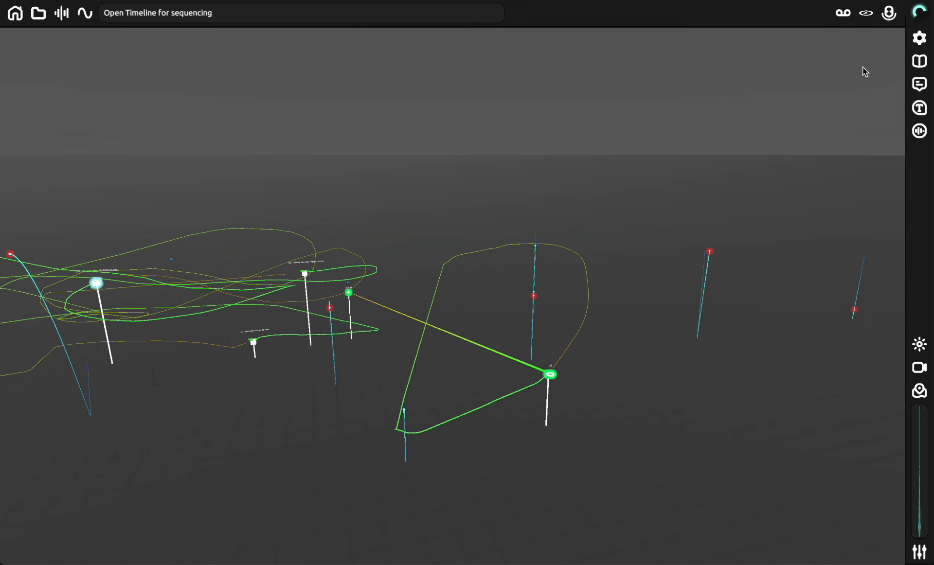
pyautogui.press('m')
pyautogui.press('m')
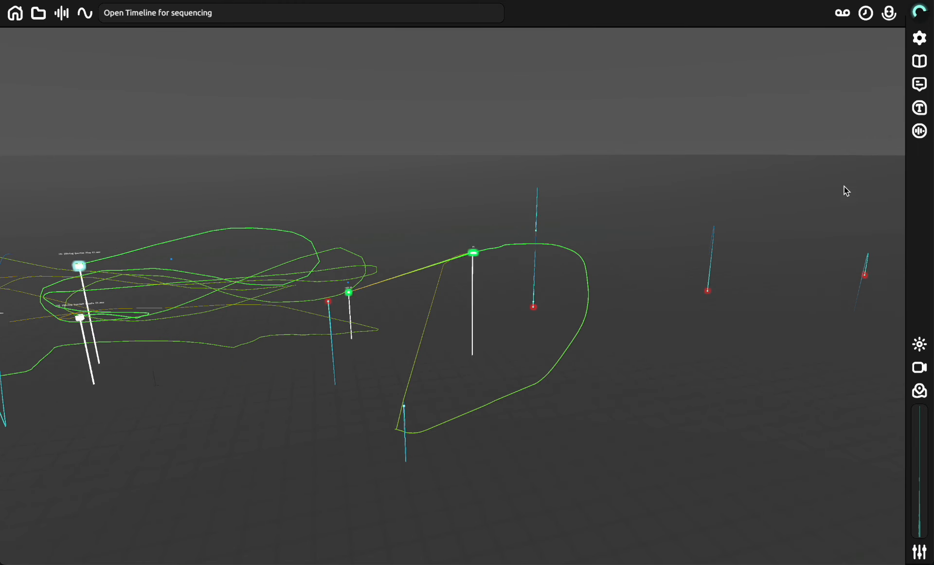
# - Show the summing mixer and turn off Automate in the sequencer
pyautogui.click(919, 551)
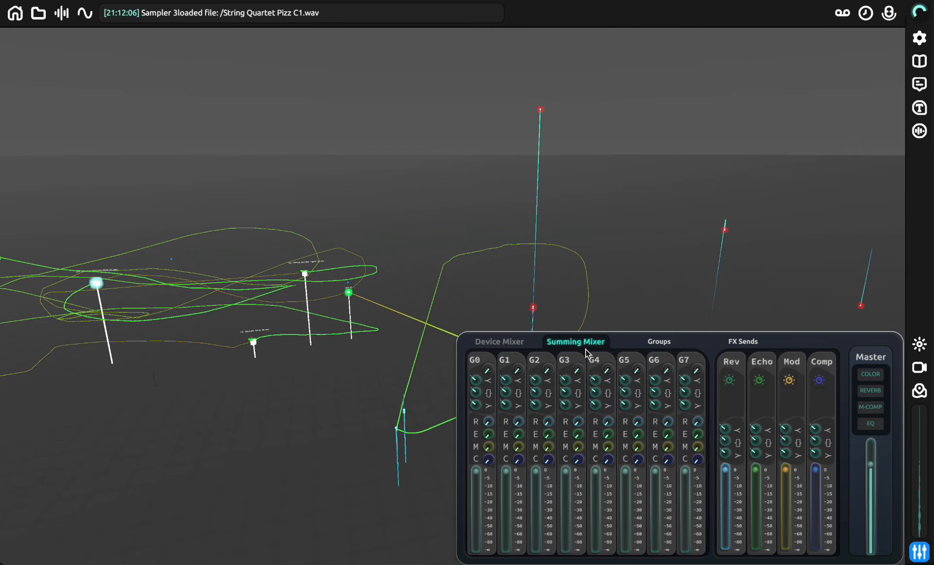
pyautogui.moveTo(586, 325); pyautogui.dragTo(484, 385, button='right')
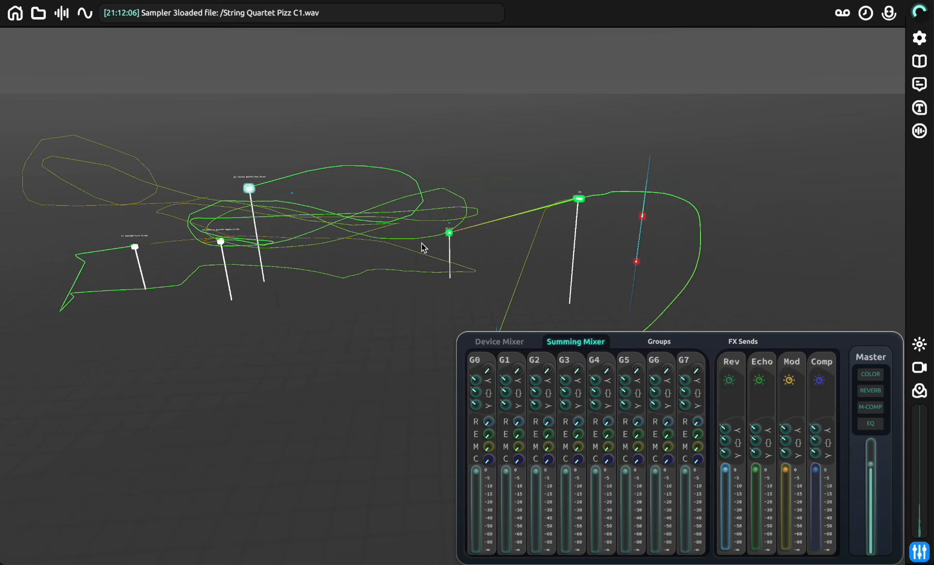
pyautogui.click(868, 15)
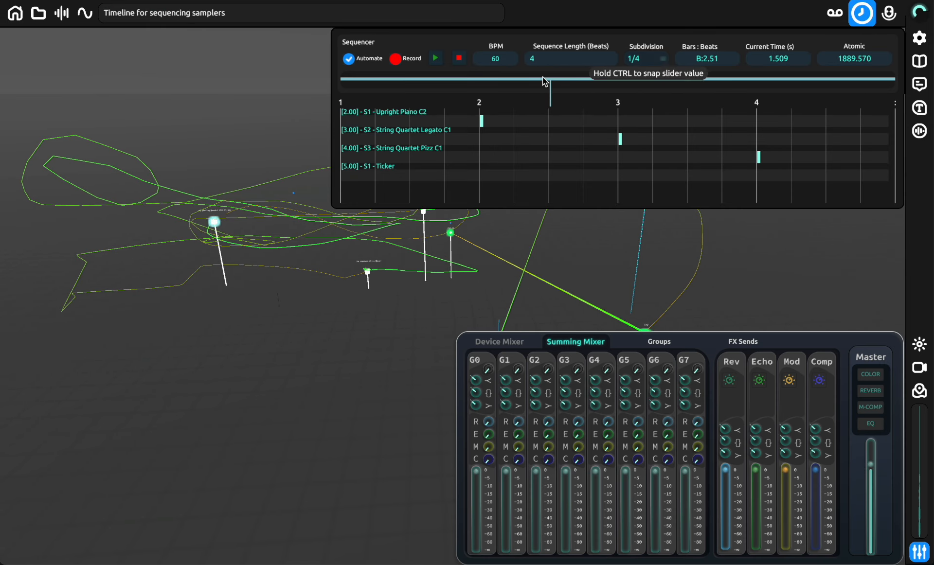
pyautogui.click(349, 58)
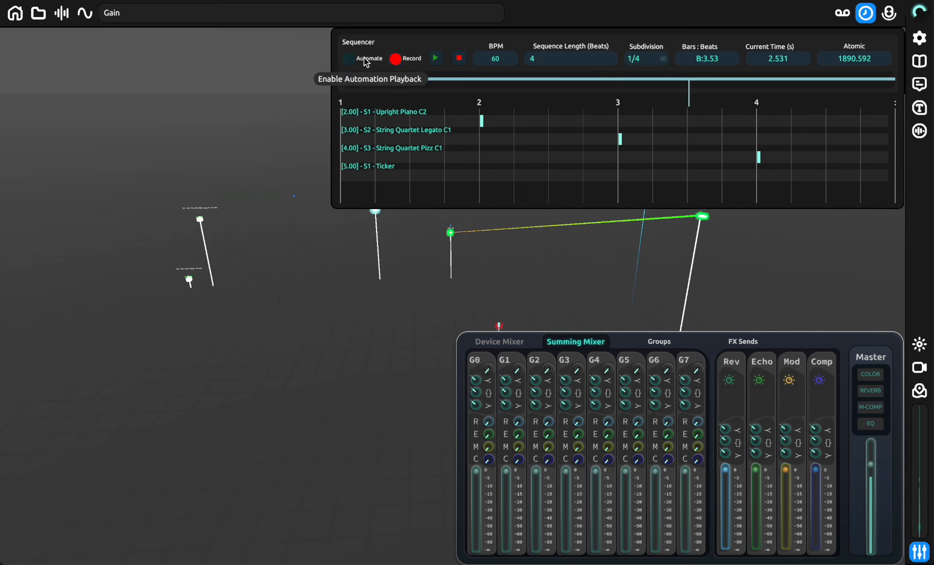
pyautogui.click(866, 13)
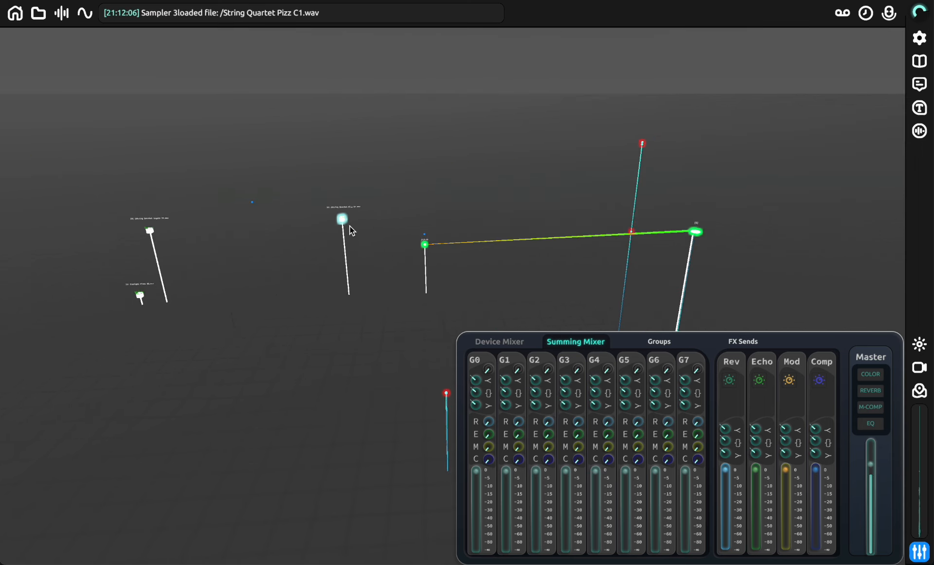
# - Select the String Quartet Pizz C1 sampler and look through its mixer channel options
pyautogui.click(342, 215)
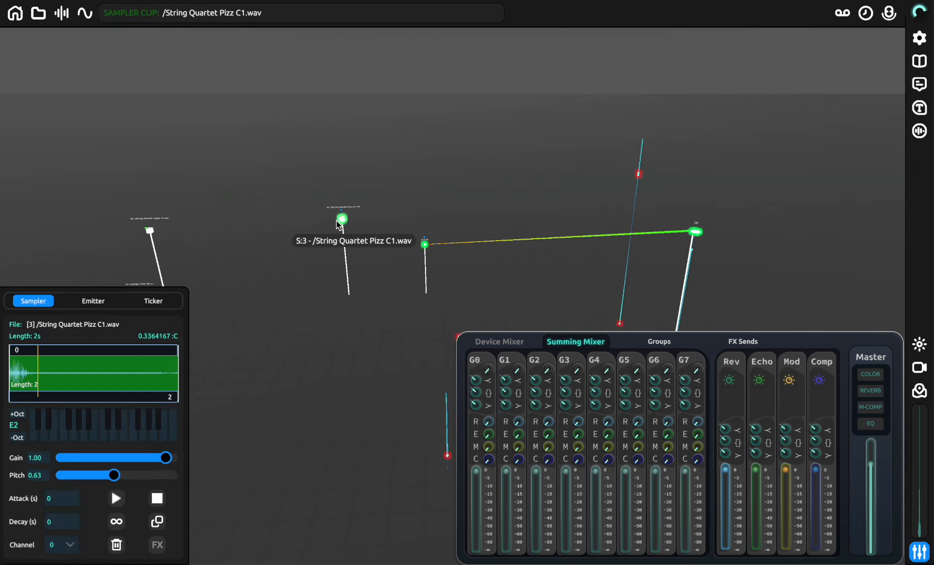
pyautogui.click(59, 545)
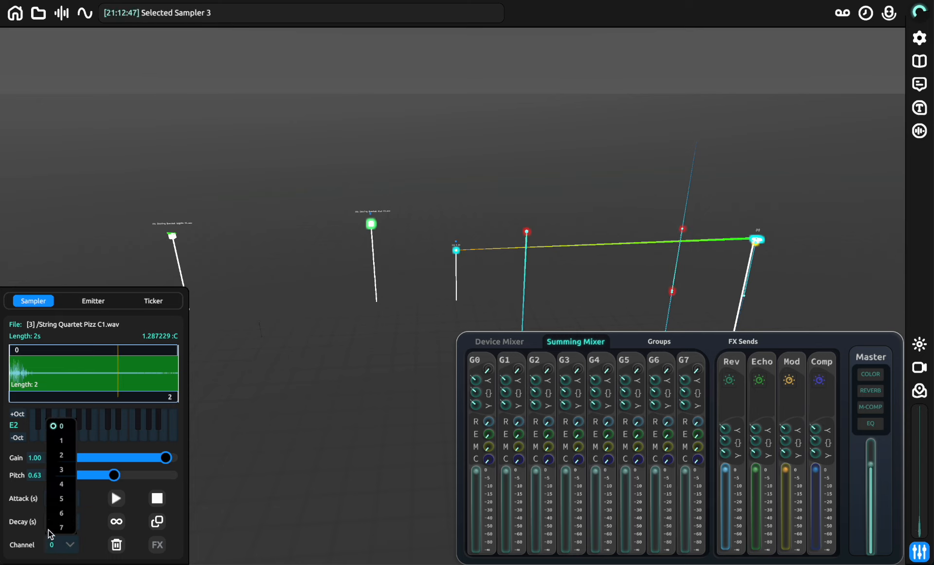
pyautogui.click(247, 384)
pyautogui.press('d')
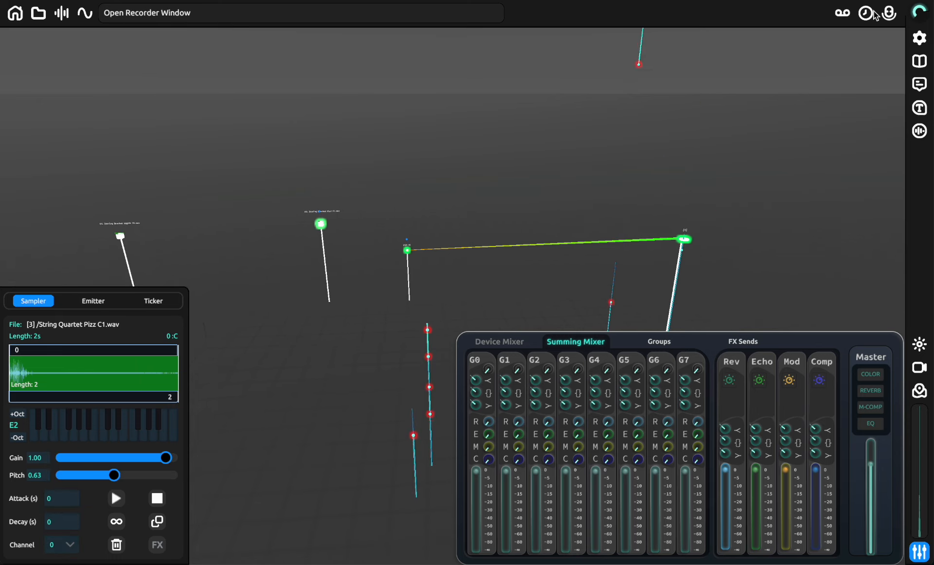
# - Stop the sequencer's playback and close the sequencer
pyautogui.click(866, 14)
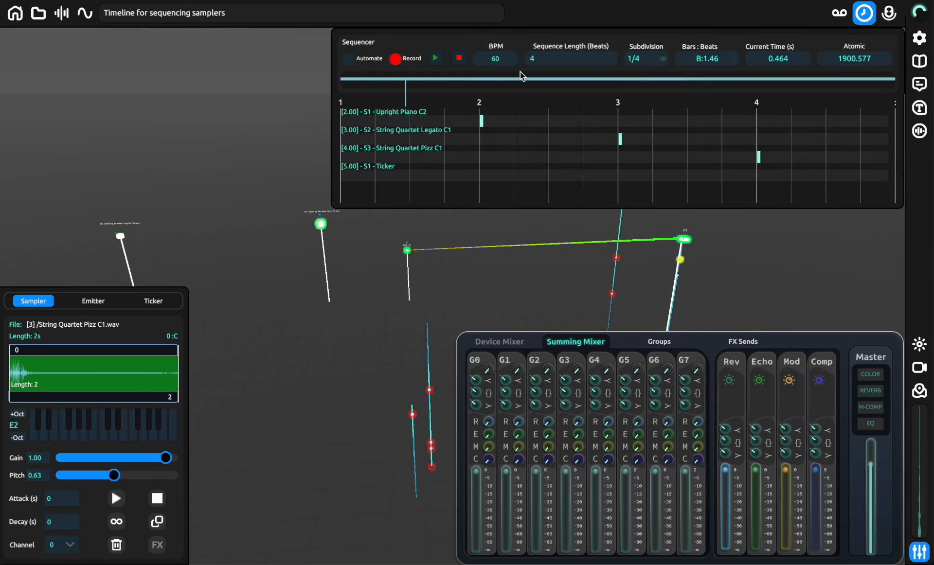
pyautogui.click(459, 58)
pyautogui.click(866, 13)
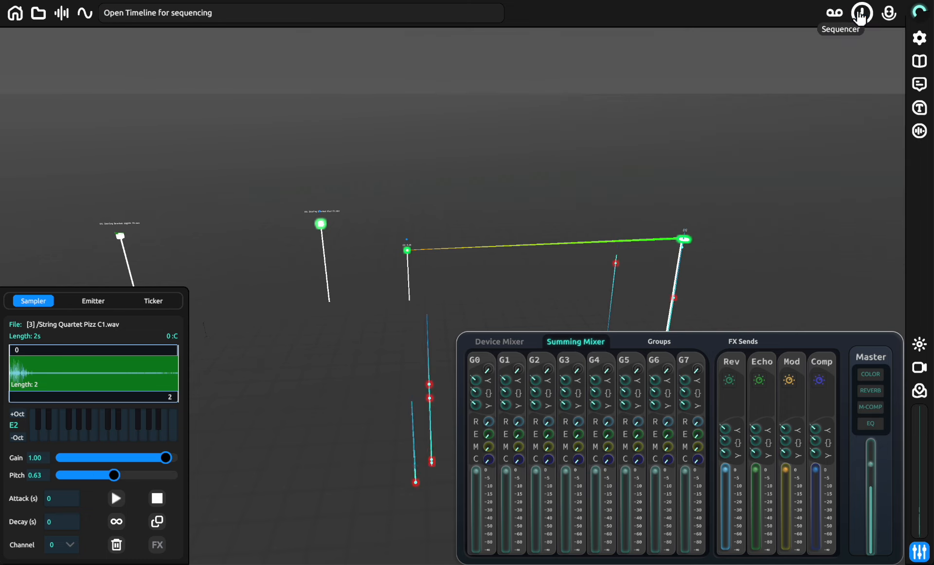
# - Raise the Upright Piano C2 sampler higher above the floor, play its sample and keep it selected
pyautogui.moveTo(573, 278); pyautogui.dragTo(504, 280)
pyautogui.scroll(5, 504, 280)
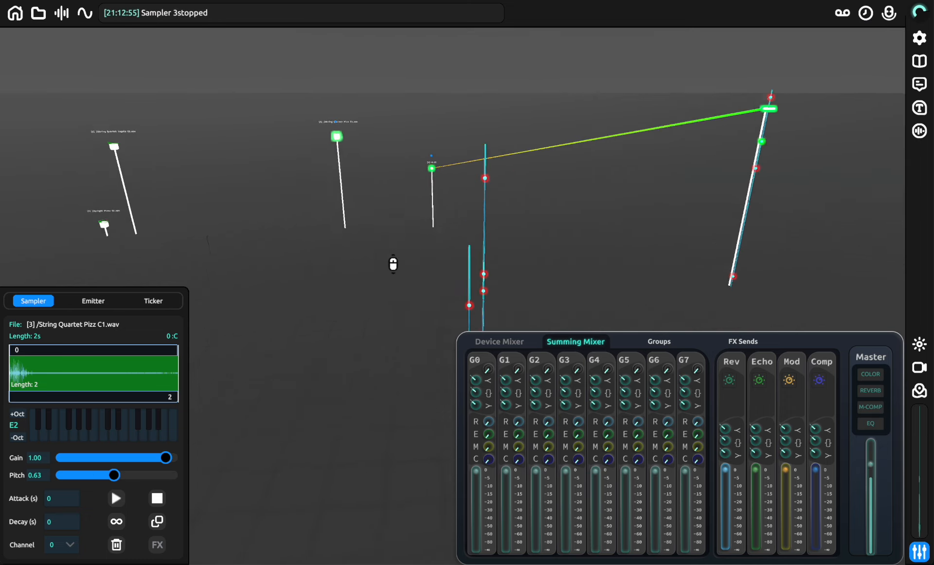
pyautogui.moveTo(392, 263); pyautogui.dragTo(440, 399, button='right')
pyautogui.moveTo(294, 227); pyautogui.dragTo(482, 245, button='right')
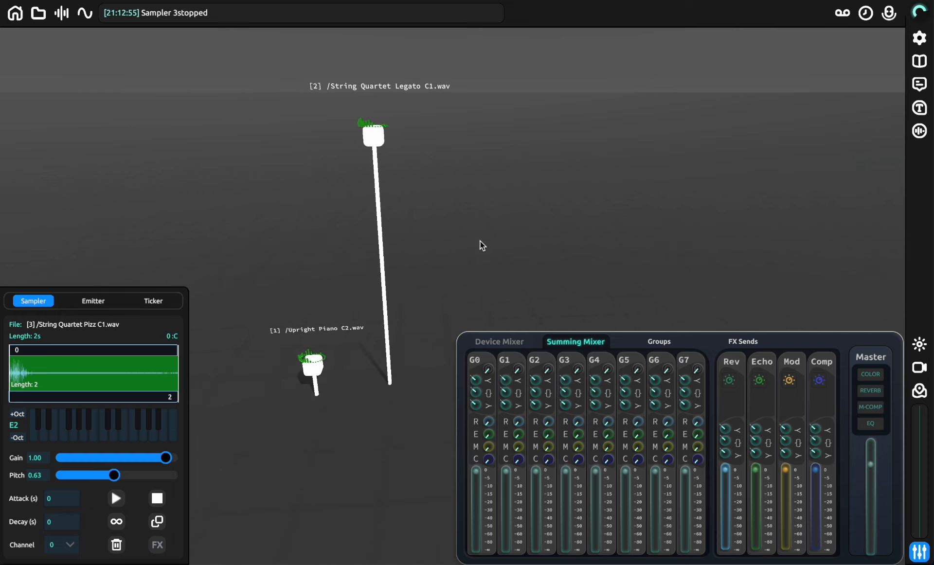
pyautogui.moveTo(315, 366); pyautogui.dragTo(292, 239)
pyautogui.click(116, 499)
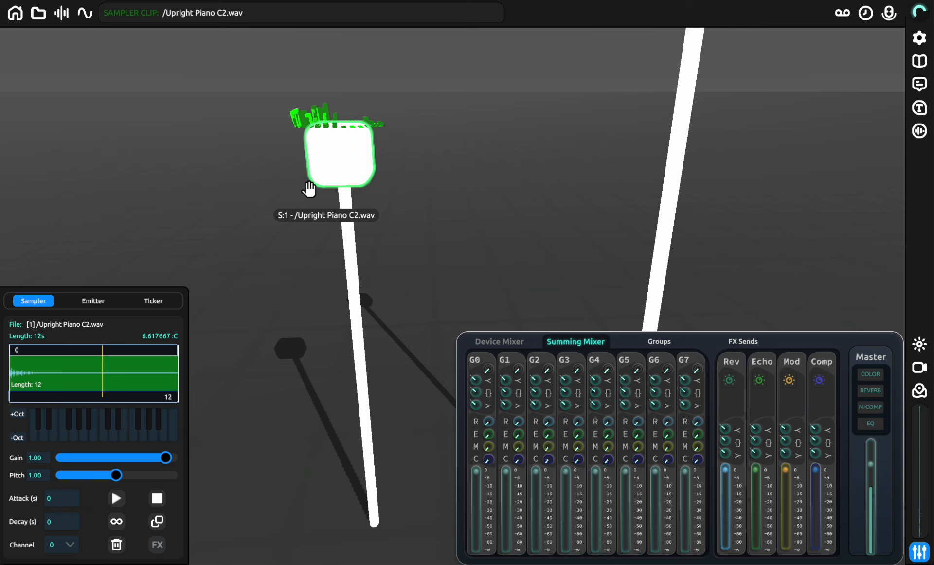
pyautogui.click(309, 172)
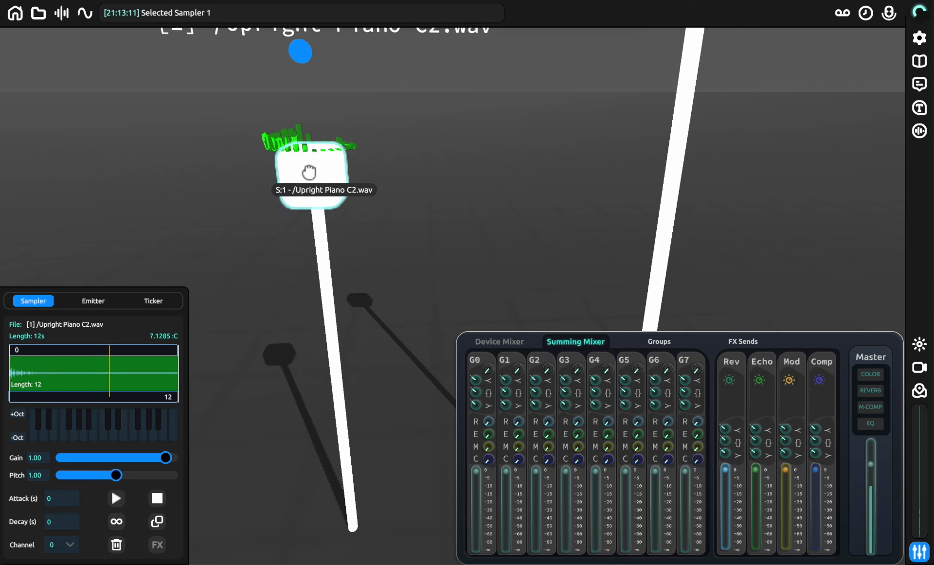
# - Assign the Upright Piano C2 sampler to channel 2 and loop only the first 0.96 seconds of its sample
pyautogui.click(68, 545)
pyautogui.click(66, 457)
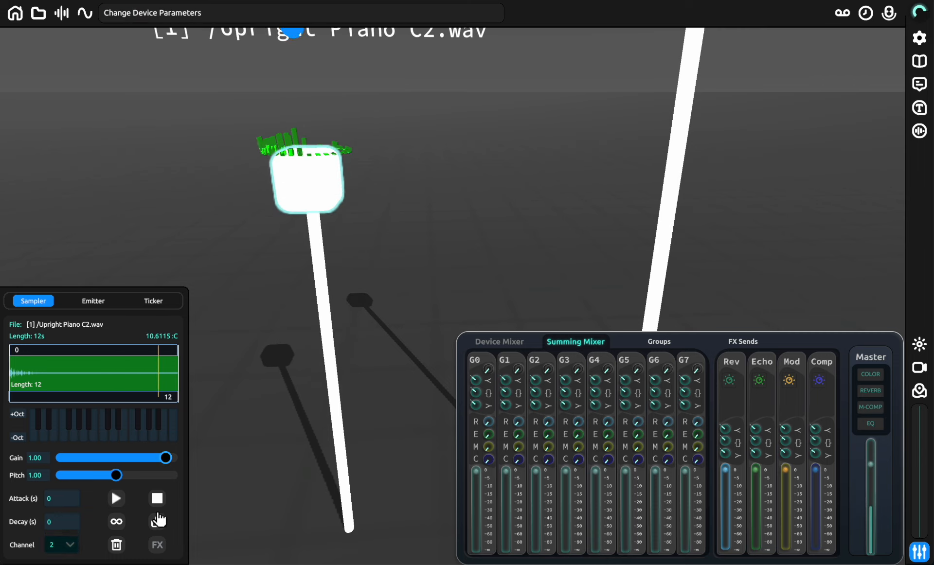
pyautogui.click(117, 521)
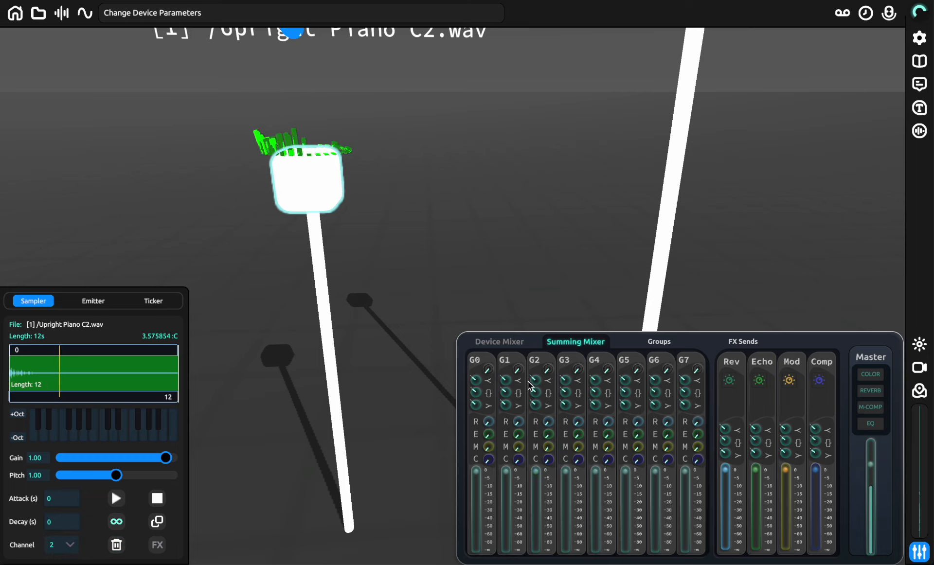
pyautogui.moveTo(133, 398); pyautogui.dragTo(23, 397)
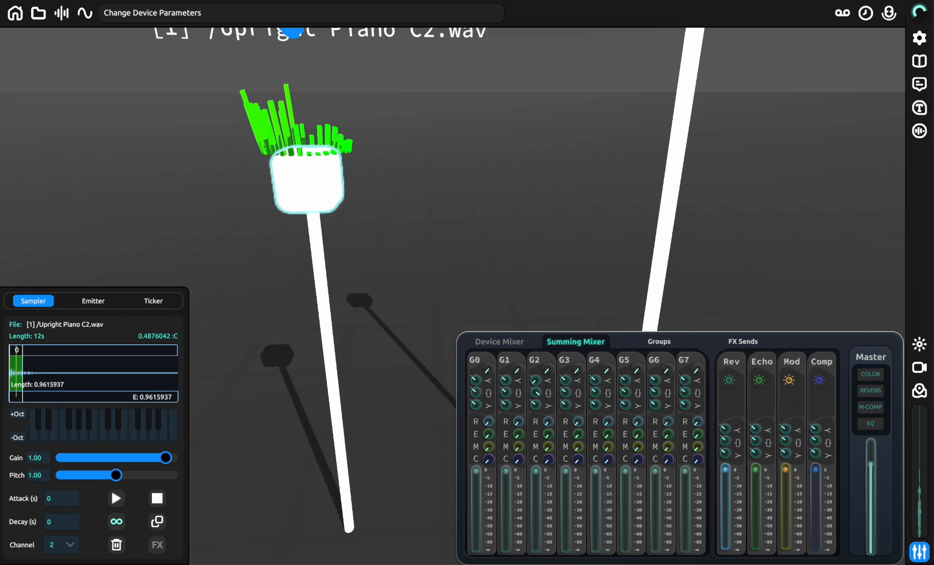
# - Adjust the EQ of mixer group G2 and raise its effect sends
pyautogui.moveTo(536, 409); pyautogui.dragTo(537, 388)
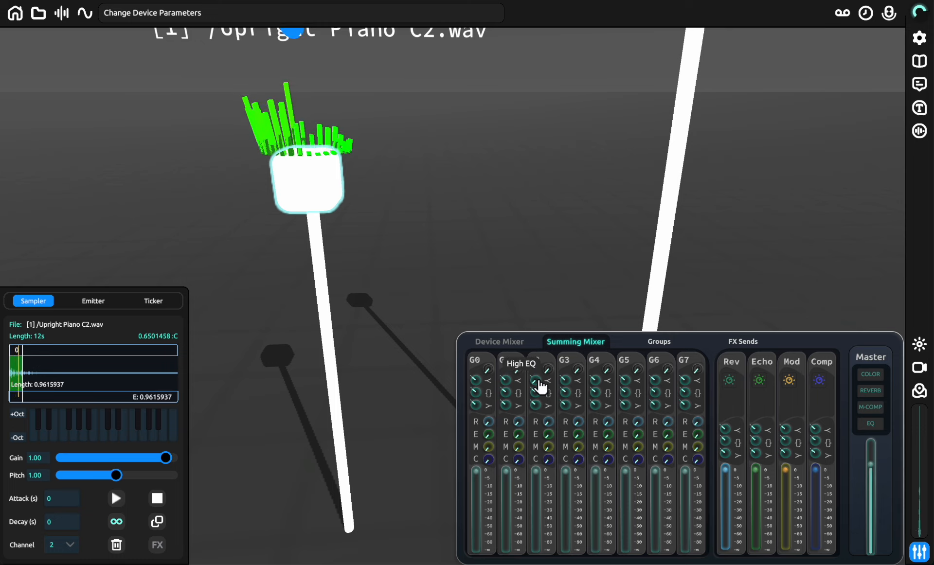
pyautogui.moveTo(549, 424); pyautogui.dragTo(564, 165)
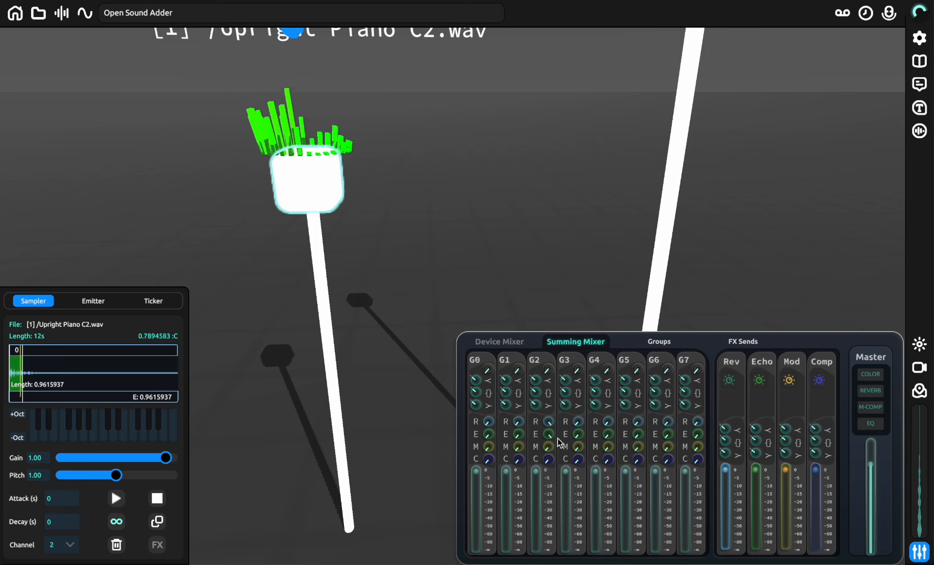
pyautogui.moveTo(548, 452); pyautogui.dragTo(583, 132)
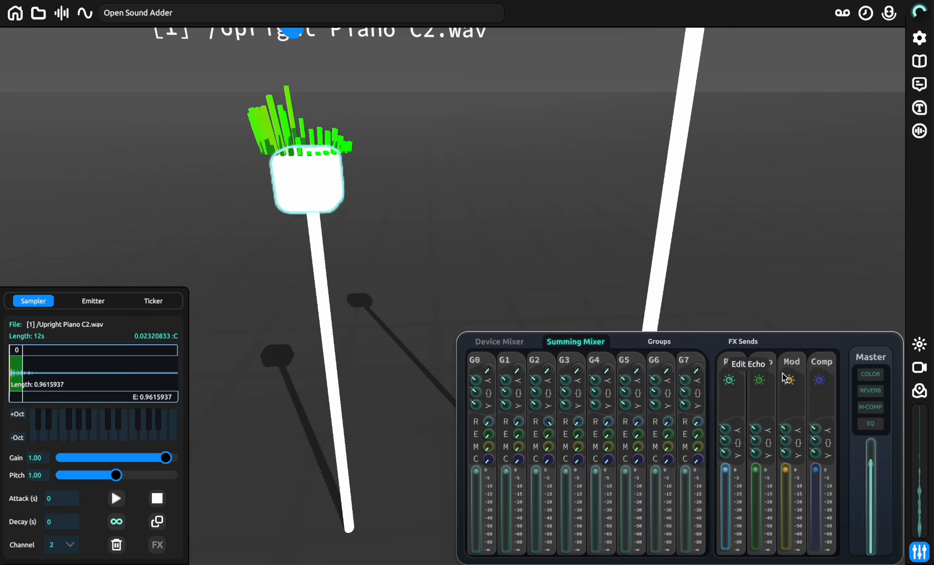
# - Open the four FX return effects; set Echo Time to 366 and Feedback to 1, Reverb Length to 5 s and Room to -2,128
pyautogui.click(731, 380)
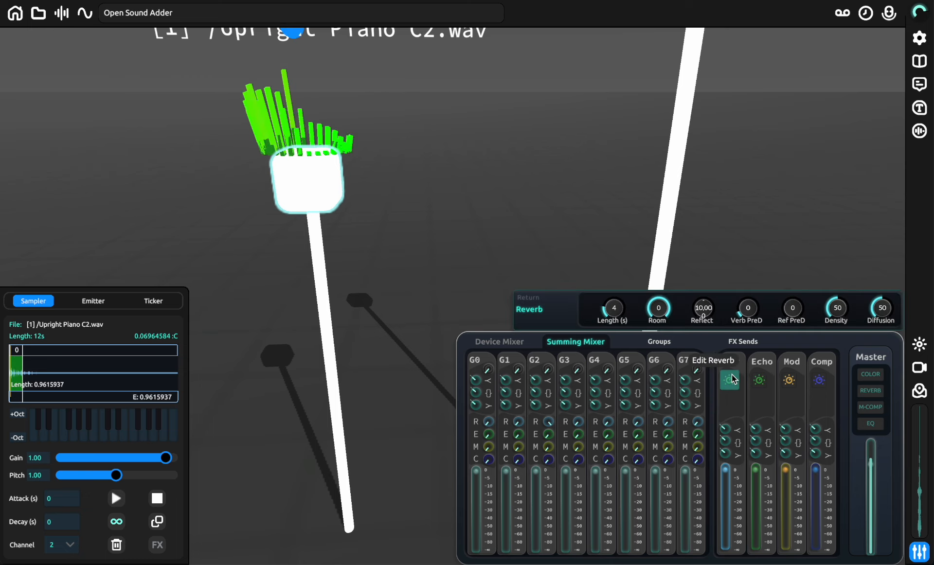
pyautogui.click(760, 380)
pyautogui.click(790, 380)
pyautogui.click(820, 380)
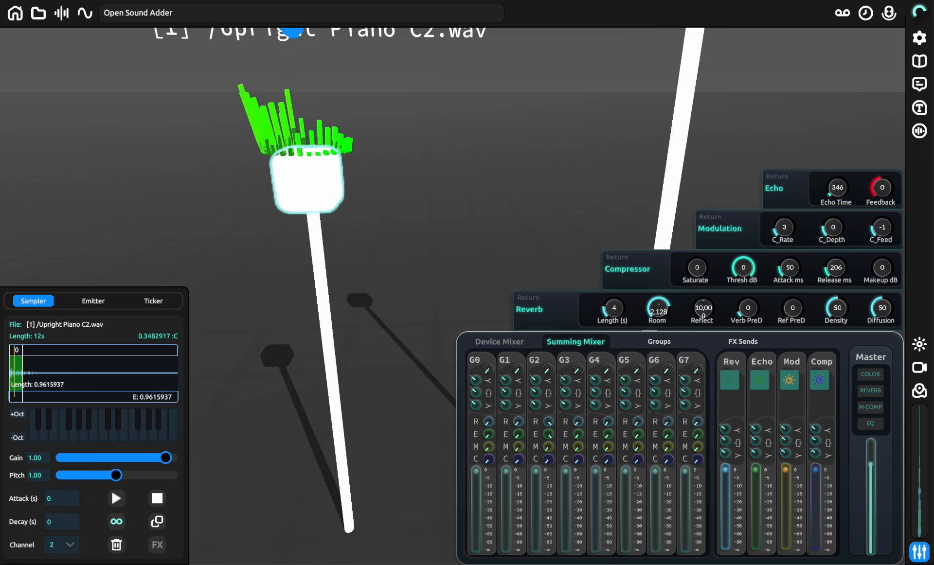
pyautogui.rightClick(844, 204)
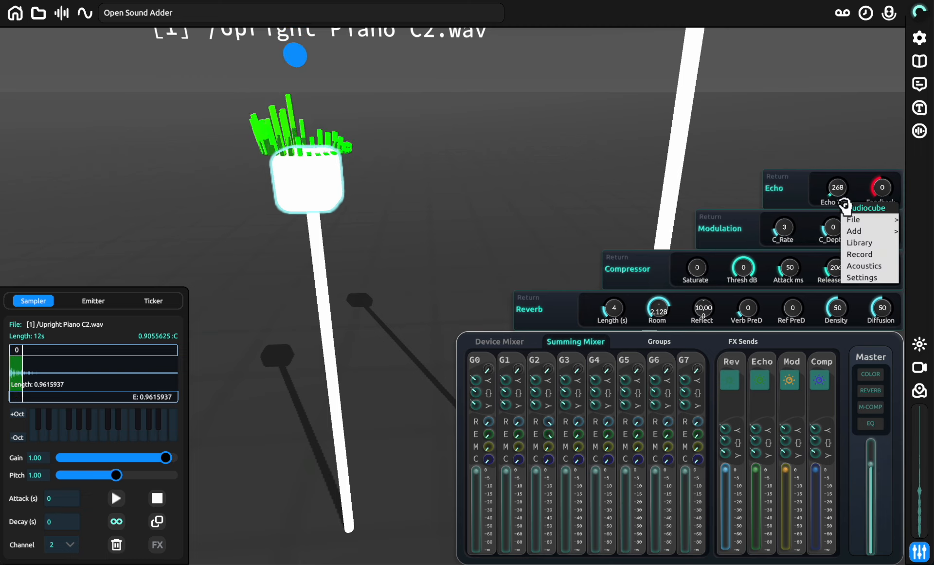
pyautogui.click(862, 141)
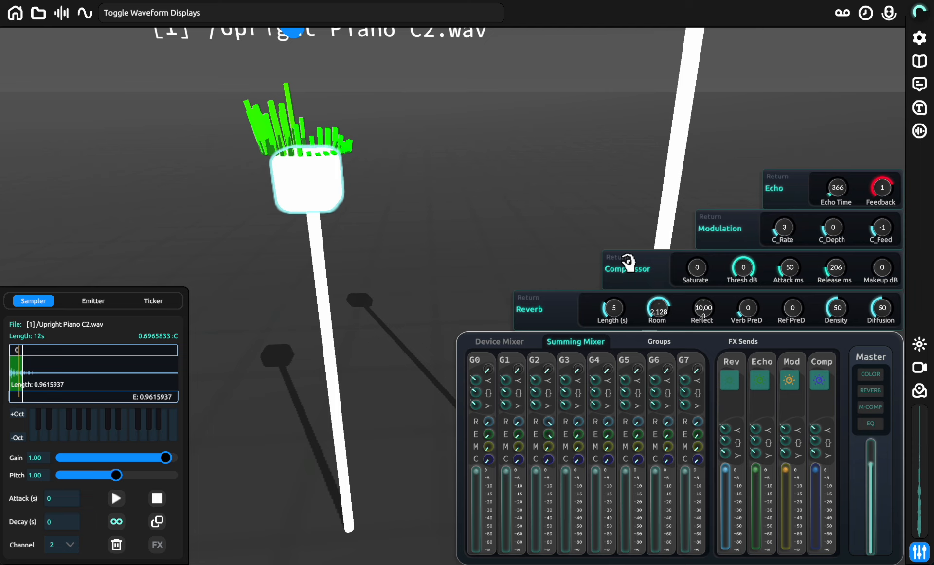
# - Close the four FX return effects and lower the reverb, echo and modulation return faders to minimum
pyautogui.click(730, 380)
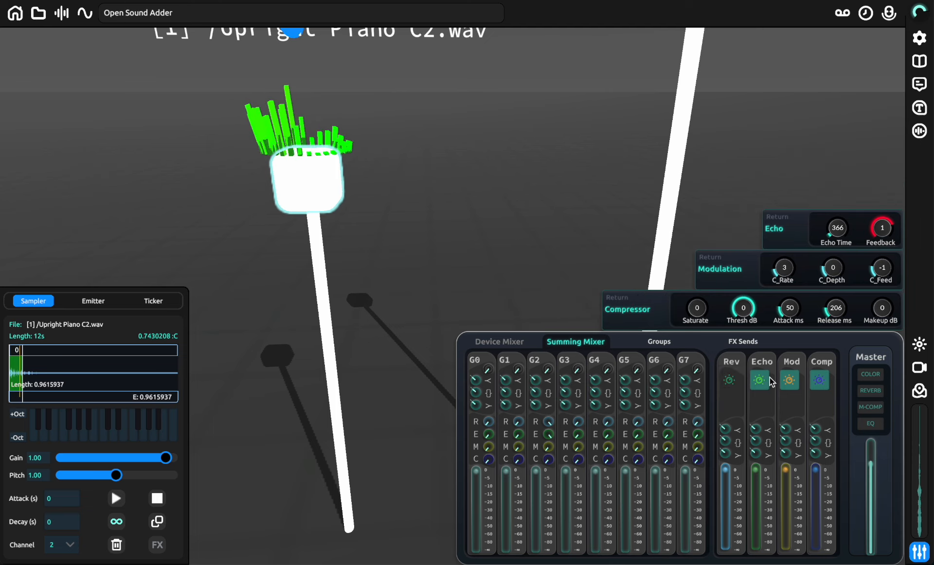
pyautogui.click(792, 384)
pyautogui.click(820, 380)
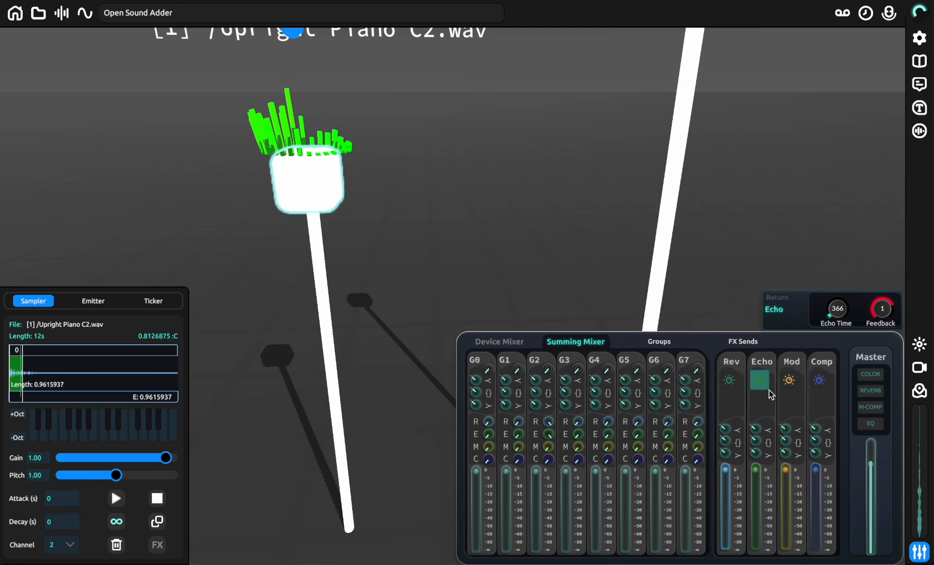
pyautogui.click(759, 389)
pyautogui.scroll(-5, 487, 241)
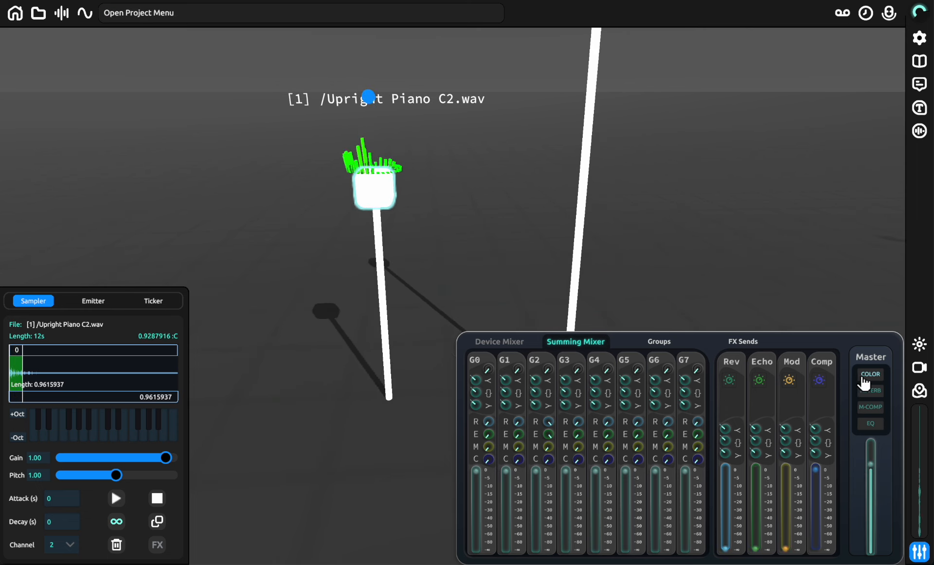
# - Open the Reverb, Color and M-Comp effects of the master channel
pyautogui.click(869, 395)
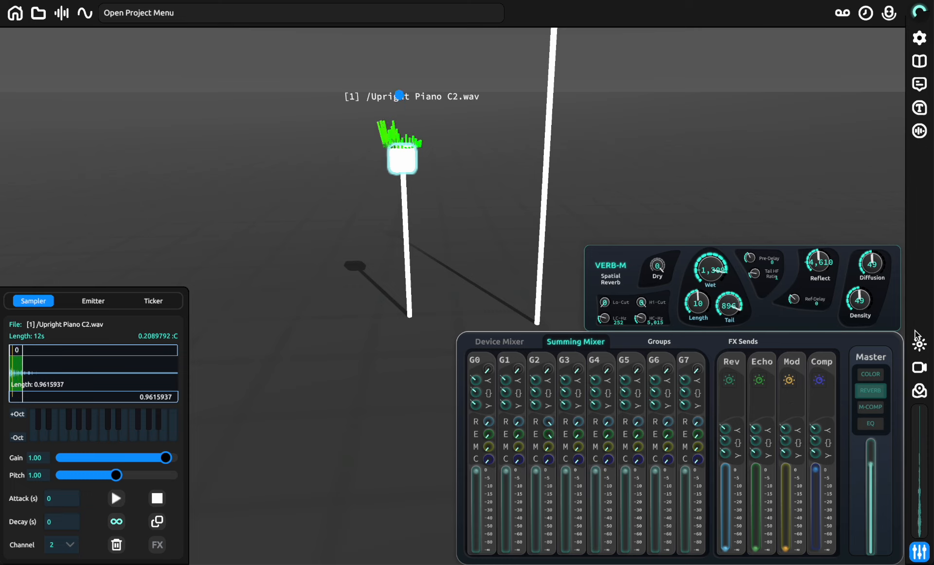
pyautogui.click(871, 374)
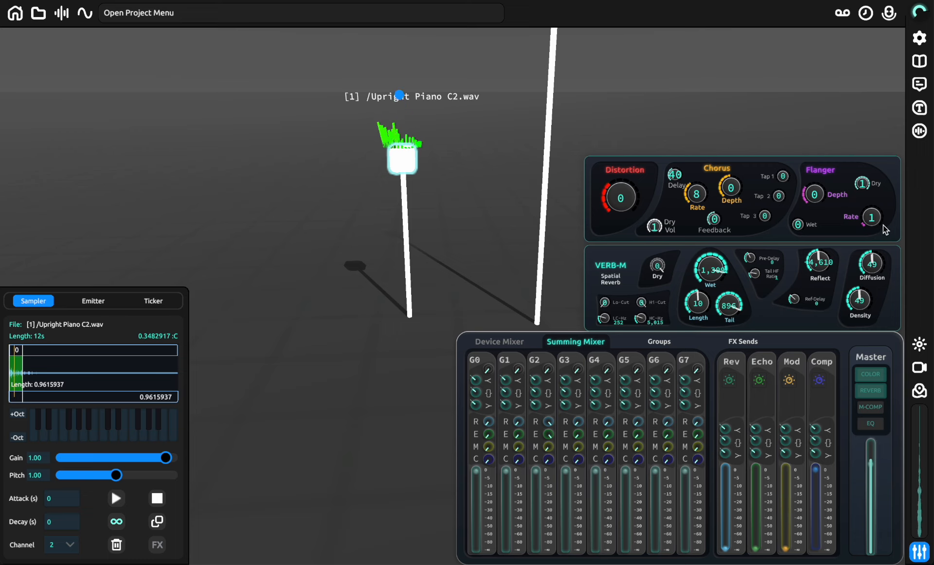
pyautogui.click(871, 405)
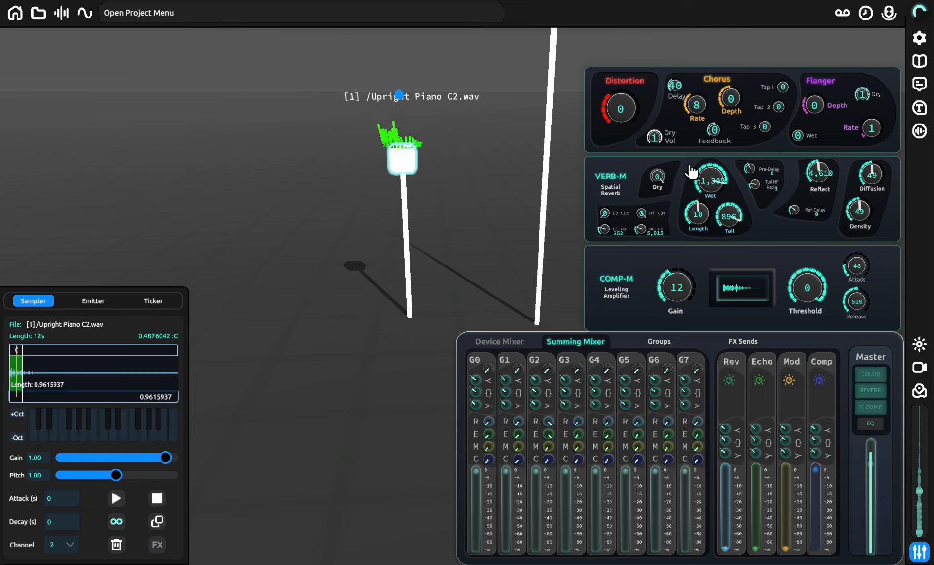
# - Open the master EQ, close the master Reverb, and bring the EQ's Low, High-Mid and High gains to 1
pyautogui.click(869, 430)
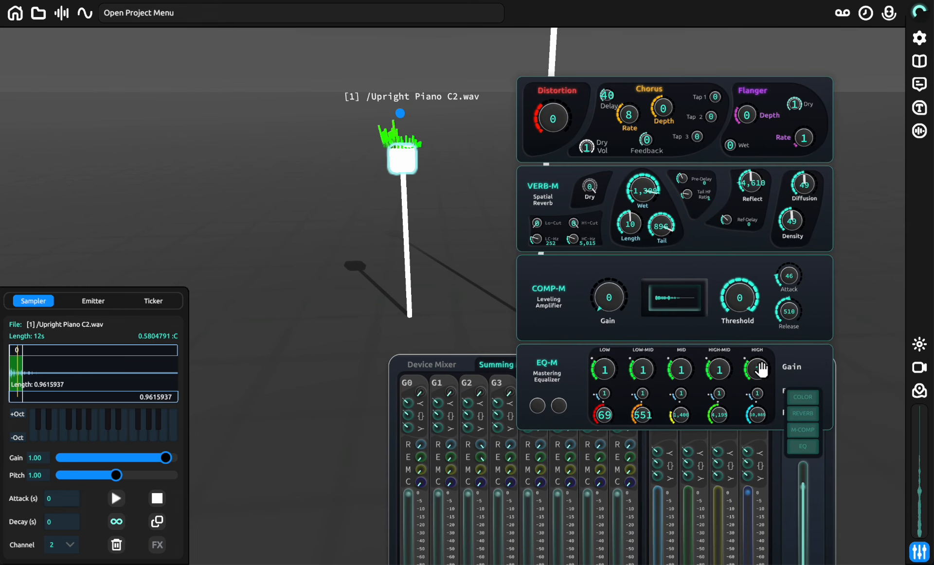
pyautogui.click(808, 402)
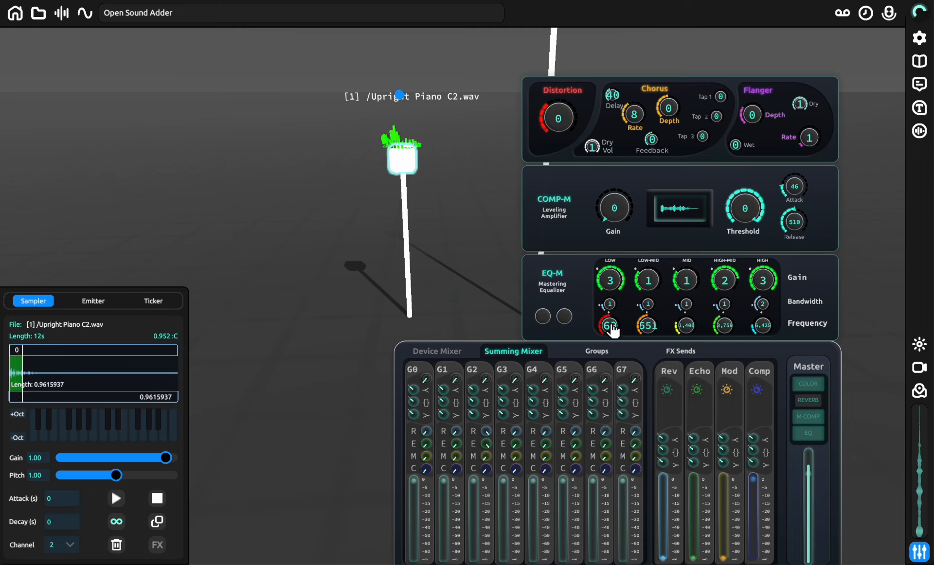
pyautogui.doubleClick(612, 276)
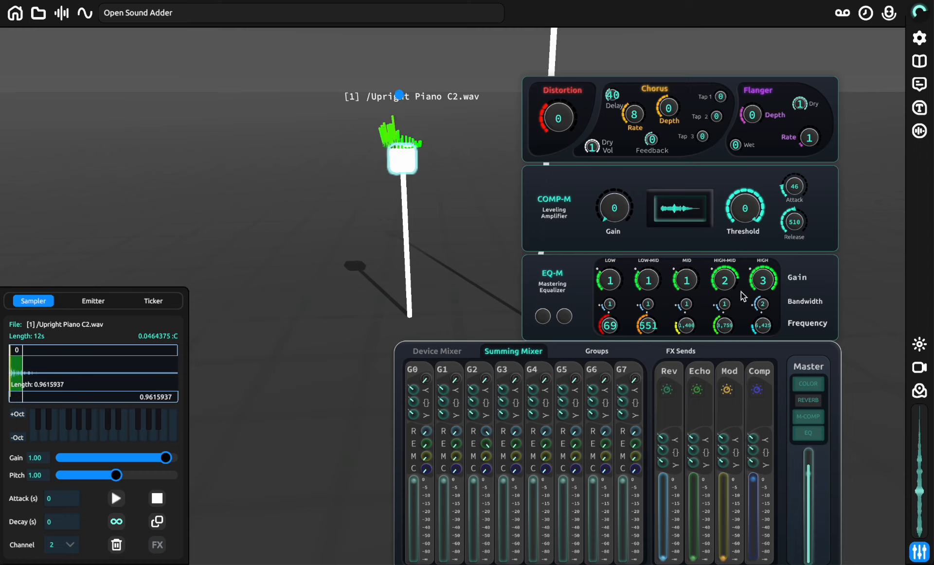
pyautogui.scroll(-2, 773, 290)
pyautogui.scroll(-1, 725, 277)
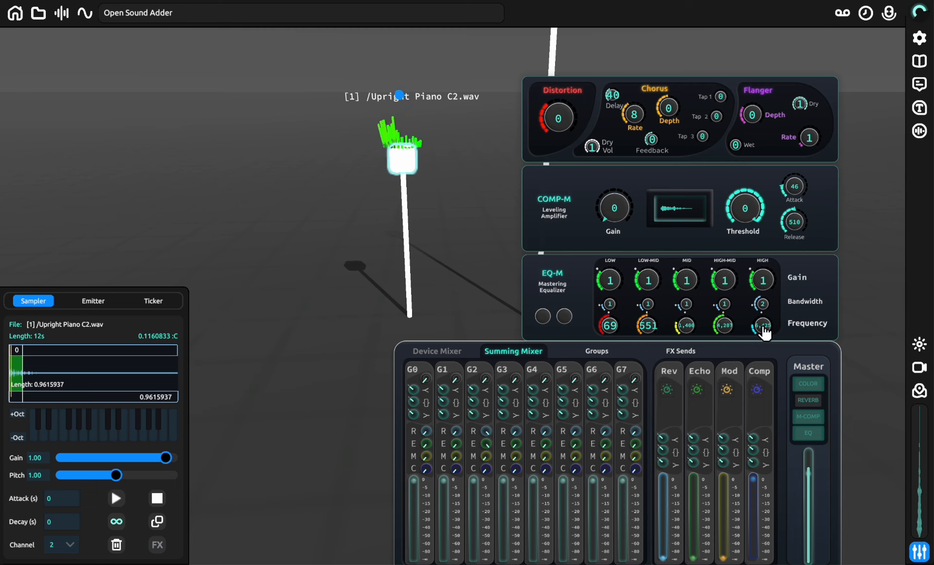
# - Reopen the master Reverb to set Wet to -10,000 and lower Tail, and close all four master effects
pyautogui.click(809, 403)
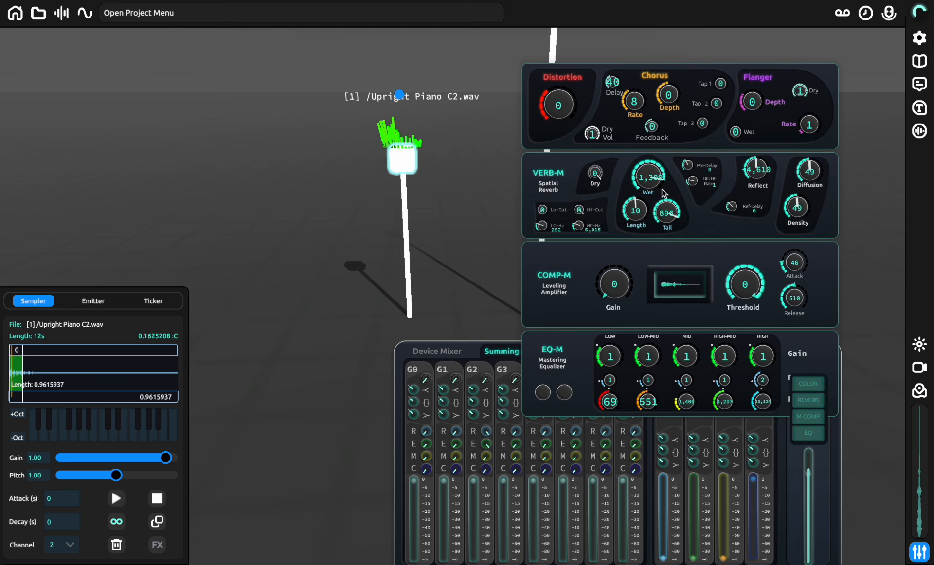
pyautogui.scroll(-5, 647, 193)
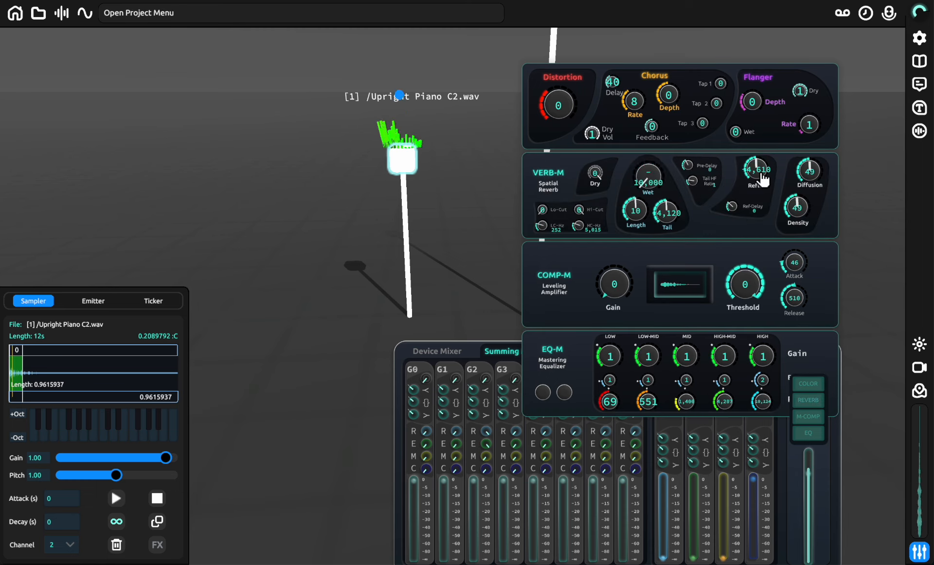
pyautogui.press('q')
pyautogui.press('d')
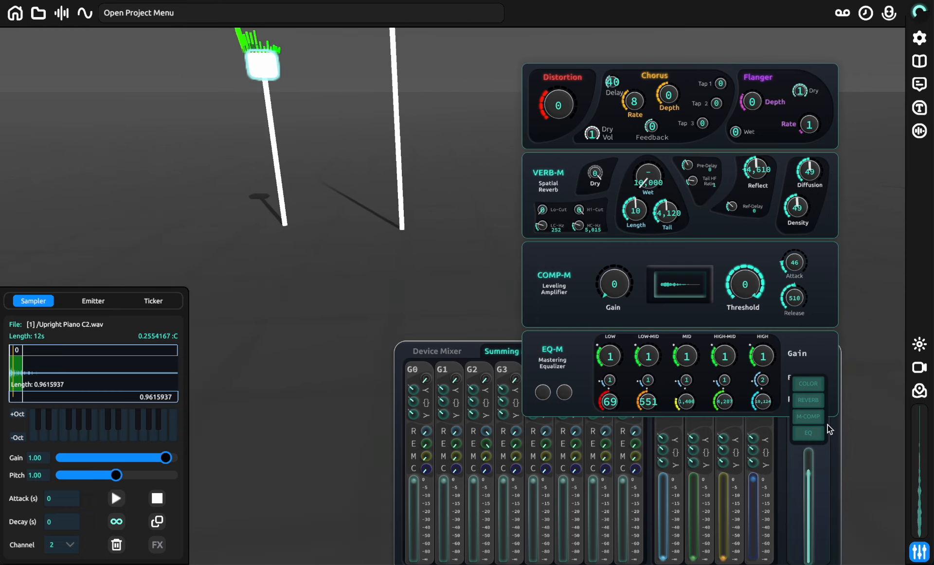
pyautogui.click(809, 385)
pyautogui.click(809, 401)
pyautogui.click(809, 417)
pyautogui.click(808, 433)
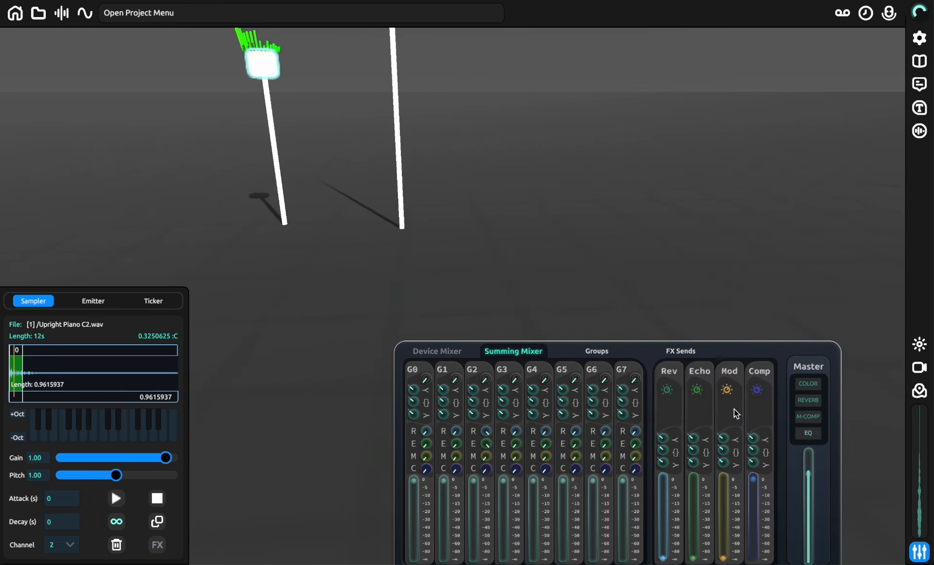
# - Show the Device Mixer and duplicate the Upright Piano C2 and String Quartet Legato C1 samplers in the scene
pyautogui.click(456, 355)
pyautogui.scroll(-2, 439, 190)
pyautogui.scroll(6, 398, 197)
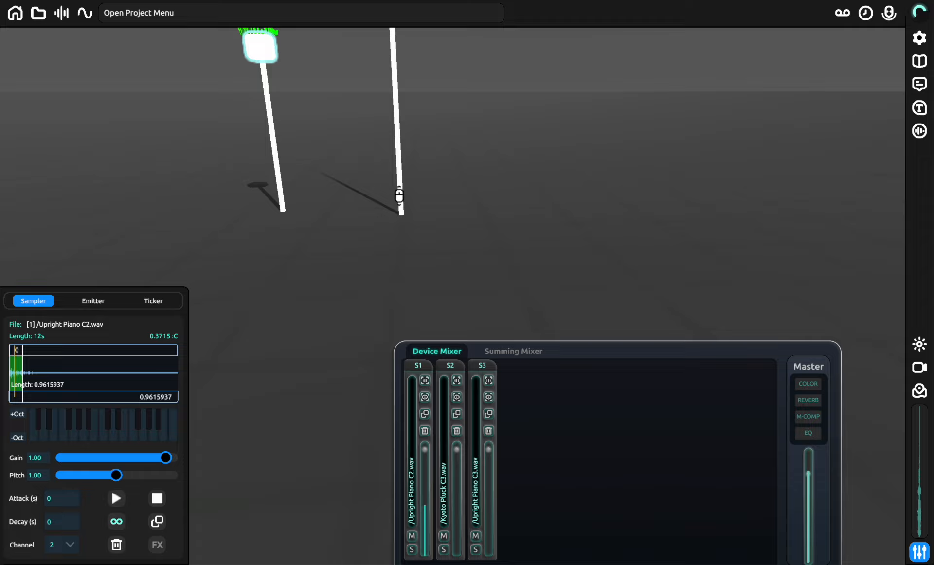
pyautogui.moveTo(394, 63); pyautogui.dragTo(518, 183)
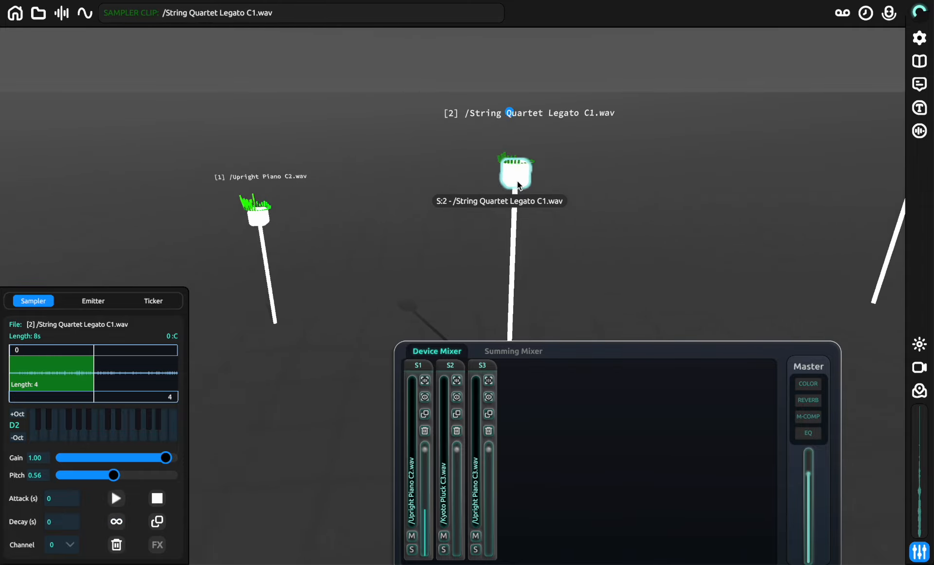
pyautogui.keyDown('alt'); pyautogui.moveTo(225, 181); pyautogui.dragTo(331, 181); pyautogui.keyUp('alt')
pyautogui.keyDown('alt'); pyautogui.moveTo(422, 151); pyautogui.dragTo(525, 116); pyautogui.keyUp('alt')
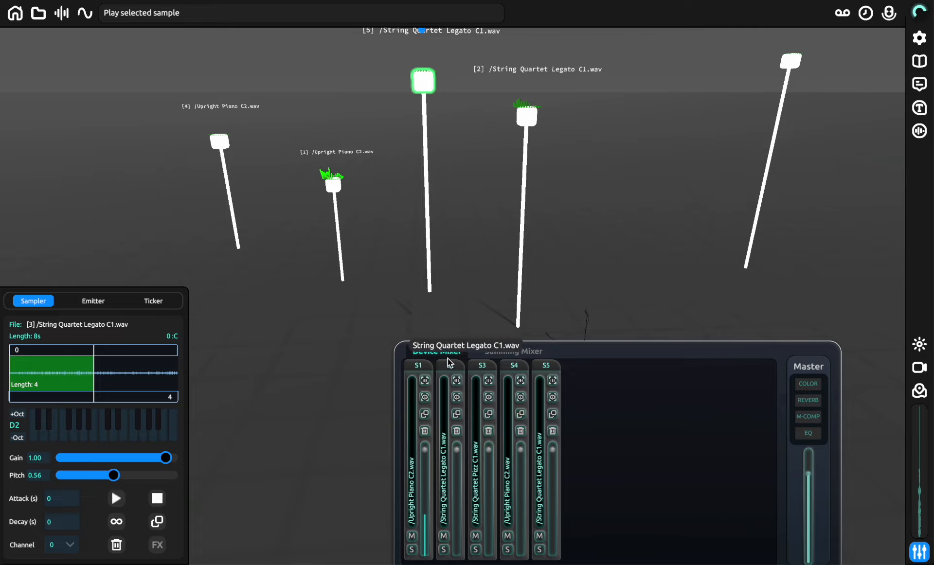
# - Select Upright Piano C2 sampler 1 and view each of the devices S1 to S5 in turn
pyautogui.press('s')
pyautogui.moveTo(459, 238); pyautogui.dragTo(490, 249)
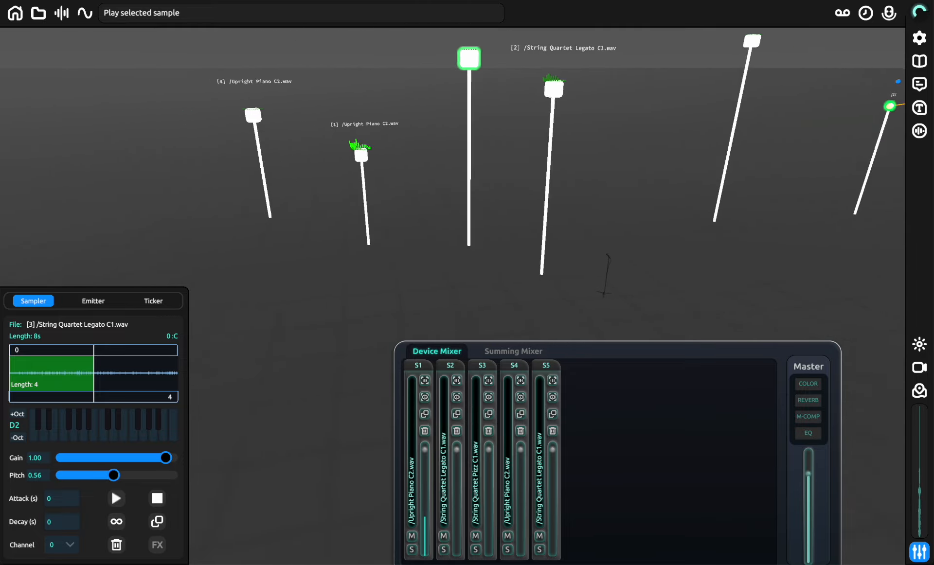
pyautogui.moveTo(359, 170); pyautogui.dragTo(360, 121)
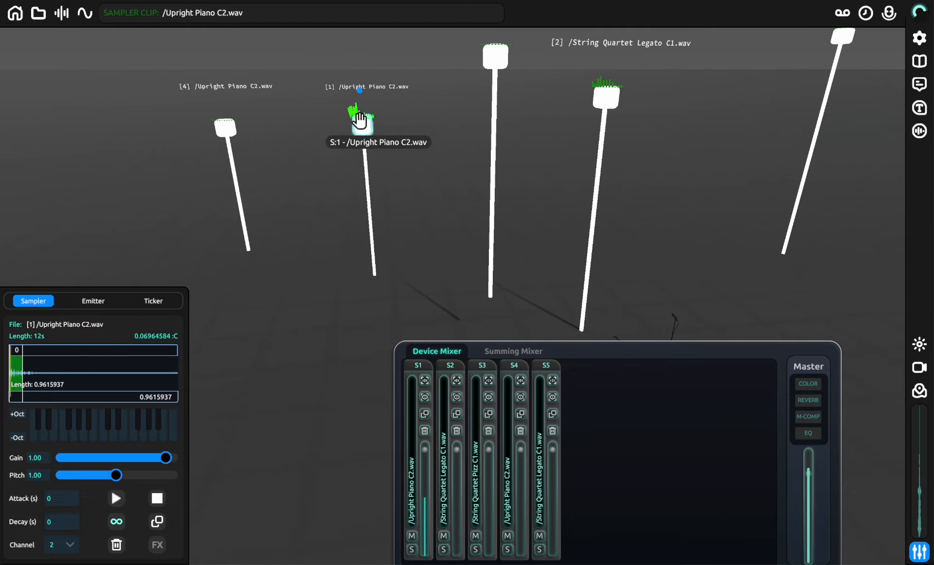
pyautogui.click(425, 397)
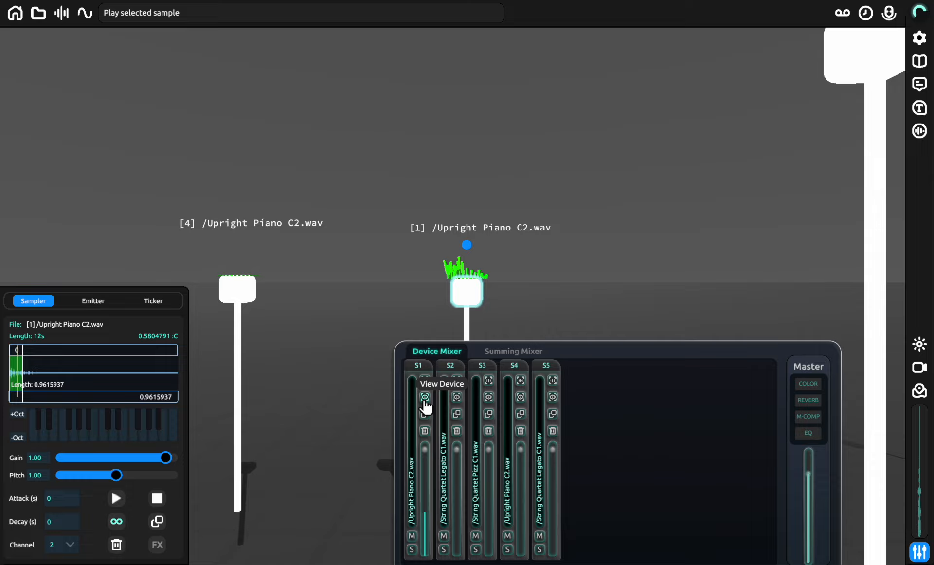
pyautogui.click(456, 397)
pyautogui.click(489, 397)
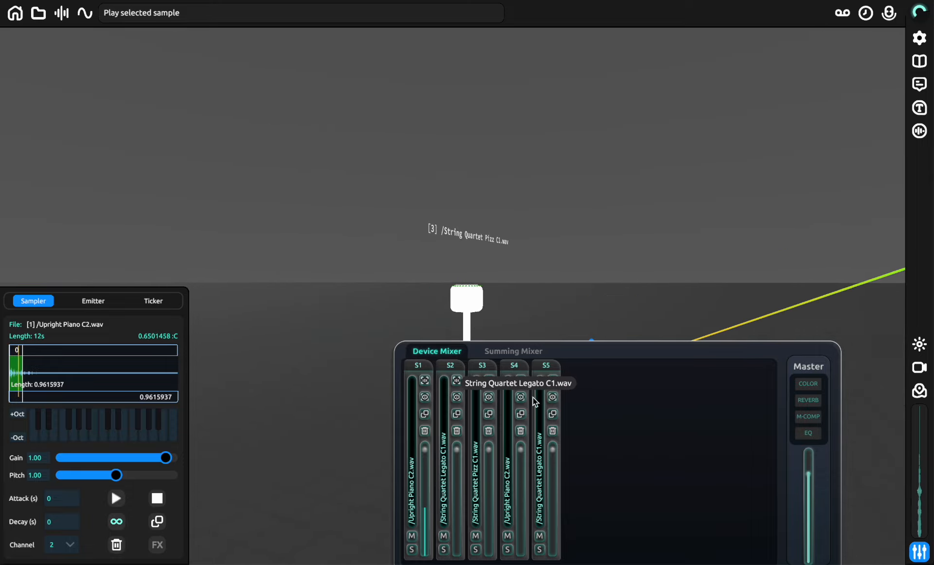
pyautogui.click(520, 397)
pyautogui.click(552, 398)
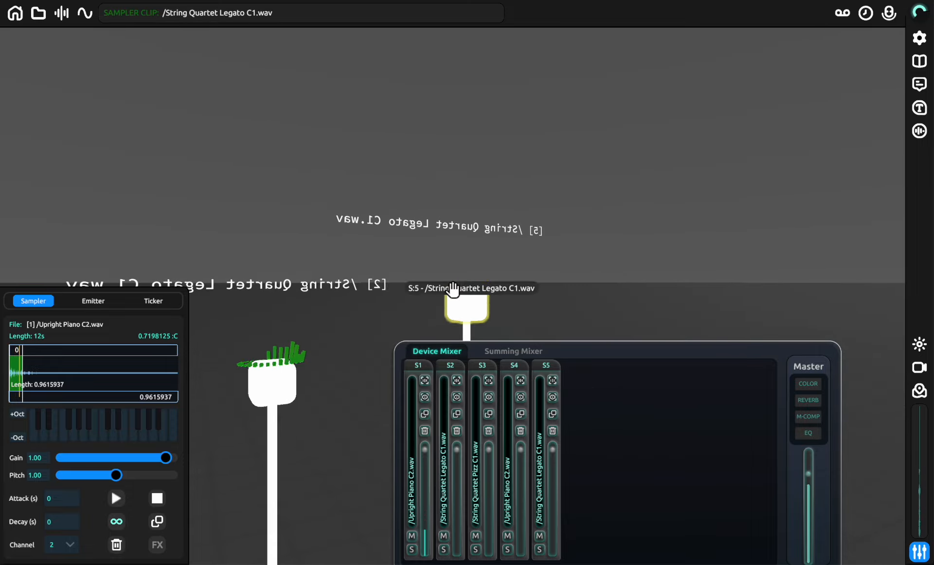
# - Select and play String Quartet Legato C1 samplers 2 and 5
pyautogui.moveTo(454, 292); pyautogui.dragTo(501, 379, button='right')
pyautogui.press('s')
pyautogui.click(389, 229)
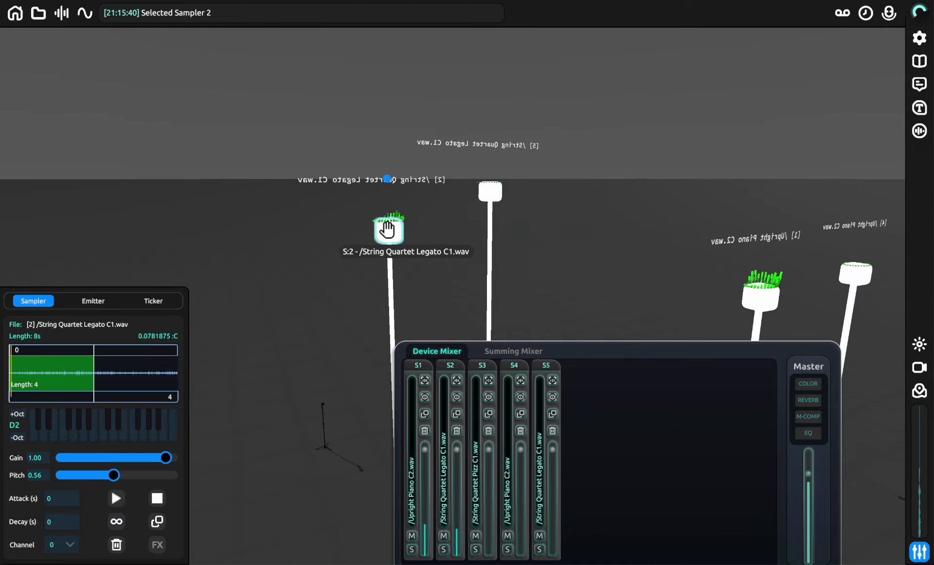
pyautogui.click(488, 191)
pyautogui.press('a')
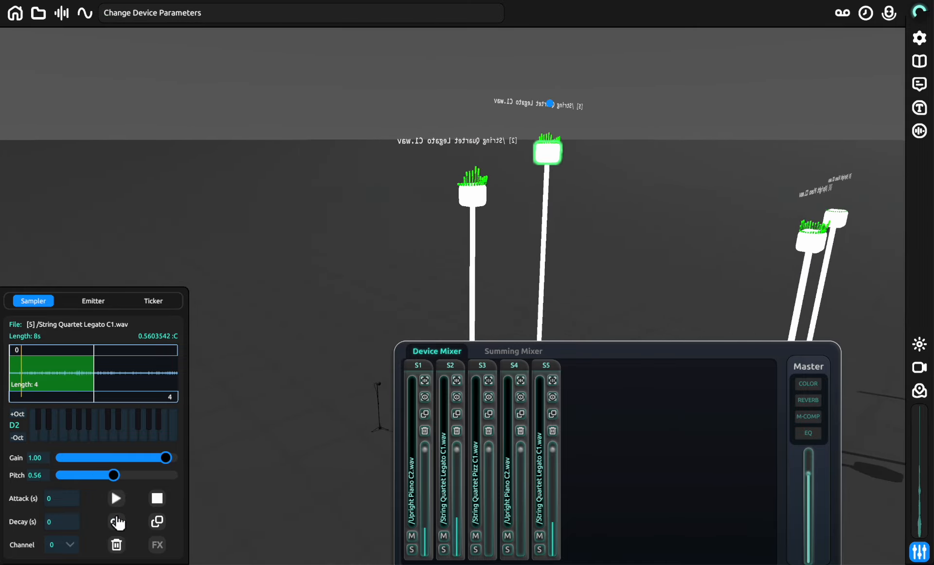
# - Move String Quartet Legato C1 samplers 2 and 5 farther apart in the scene
pyautogui.moveTo(443, 125); pyautogui.dragTo(535, 146, button='right')
pyautogui.press('a')
pyautogui.click(457, 115)
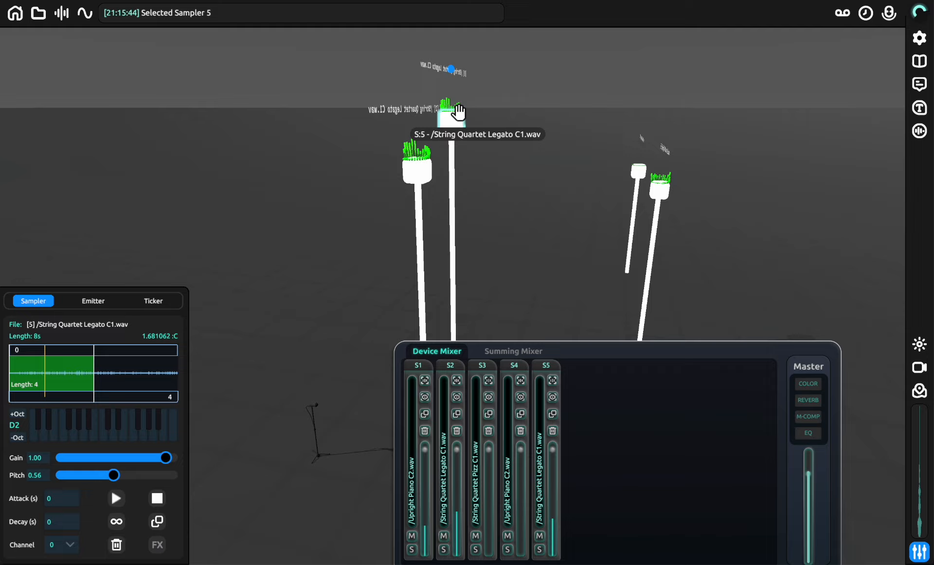
pyautogui.moveTo(412, 180); pyautogui.dragTo(356, 179)
pyautogui.moveTo(455, 116); pyautogui.dragTo(445, 128)
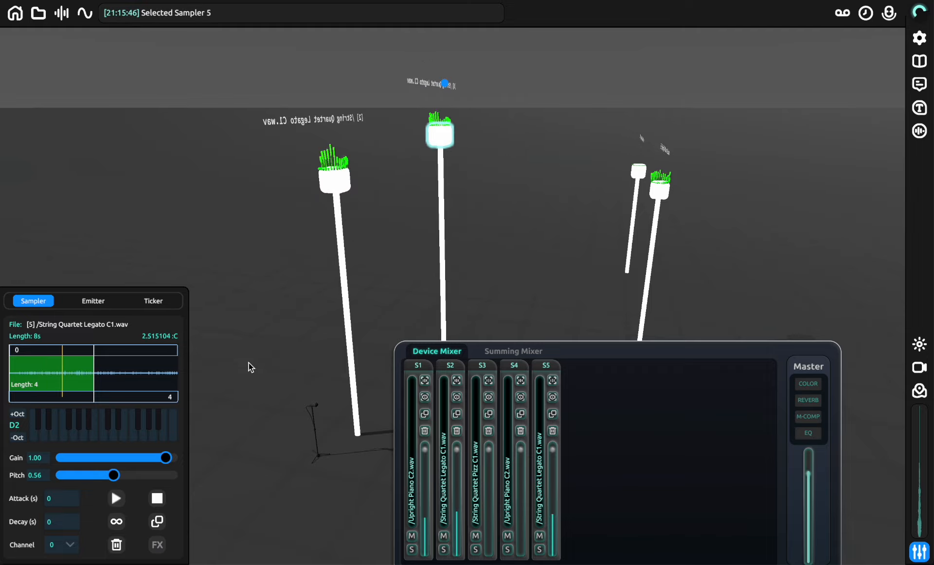
# - Pitch String Quartet Legato C1 sampler 5 to C#3 and extend its play region to a length of 8
pyautogui.click(107, 423)
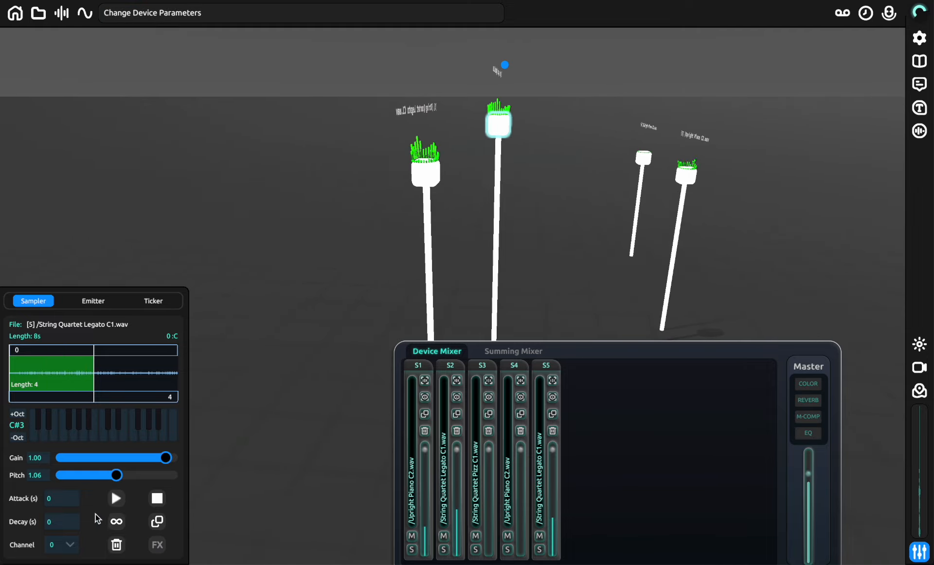
pyautogui.moveTo(121, 393); pyautogui.dragTo(257, 434)
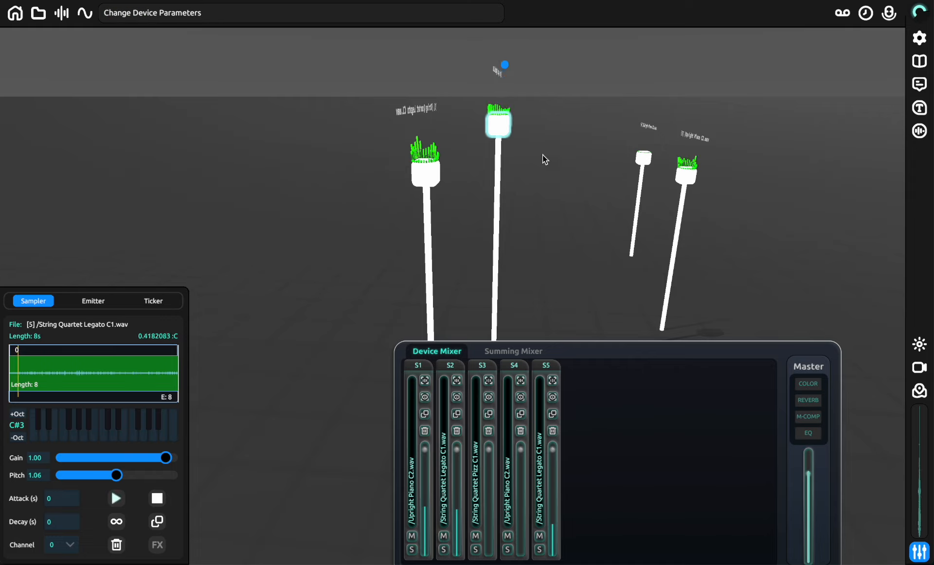
# - Extend the play region of String Quartet Legato C1 sampler 2 to a length of 8 and turn on its looping
pyautogui.click(419, 167)
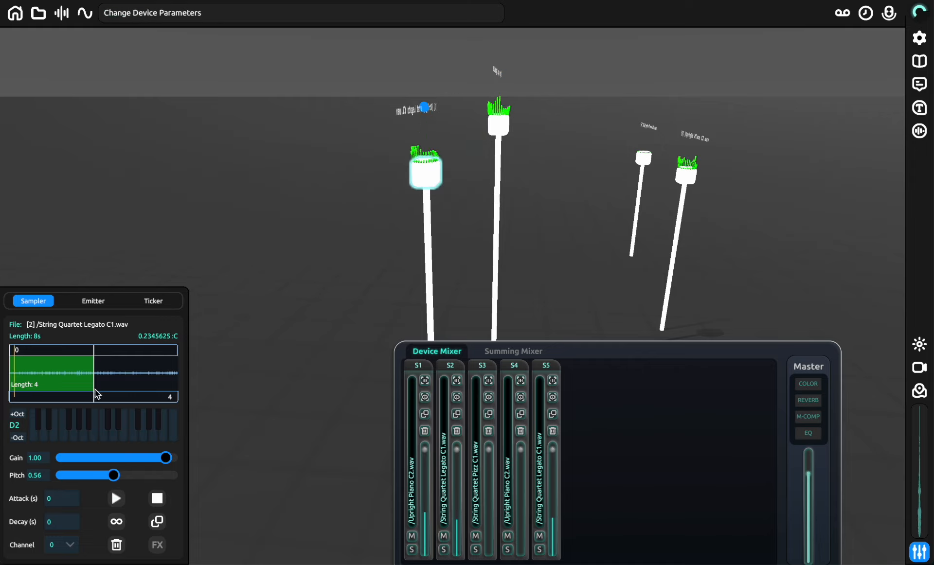
pyautogui.moveTo(96, 394); pyautogui.dragTo(188, 469)
pyautogui.click(116, 522)
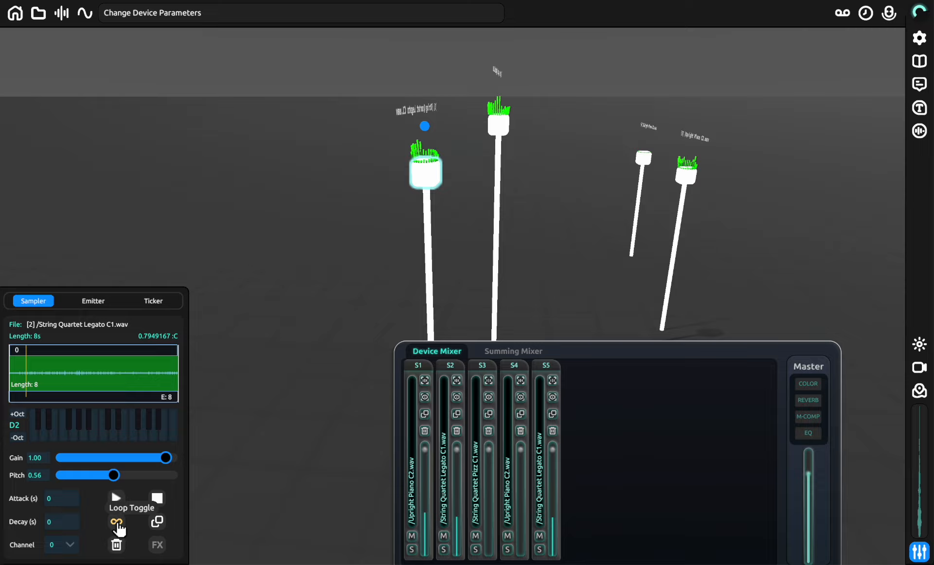
# - View String Quartet Pizz C1 sampler 3 and try to turn on its looping
pyautogui.click(457, 380)
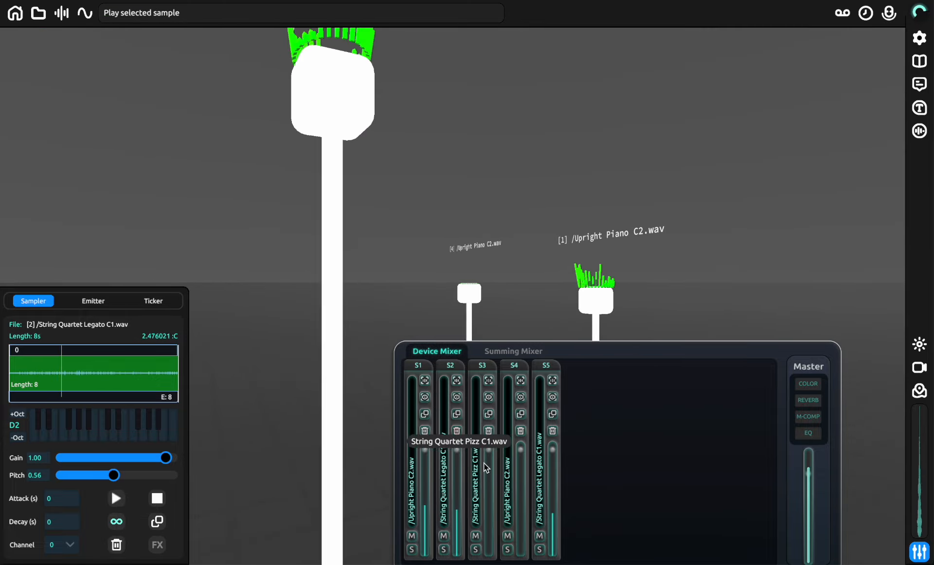
pyautogui.click(489, 397)
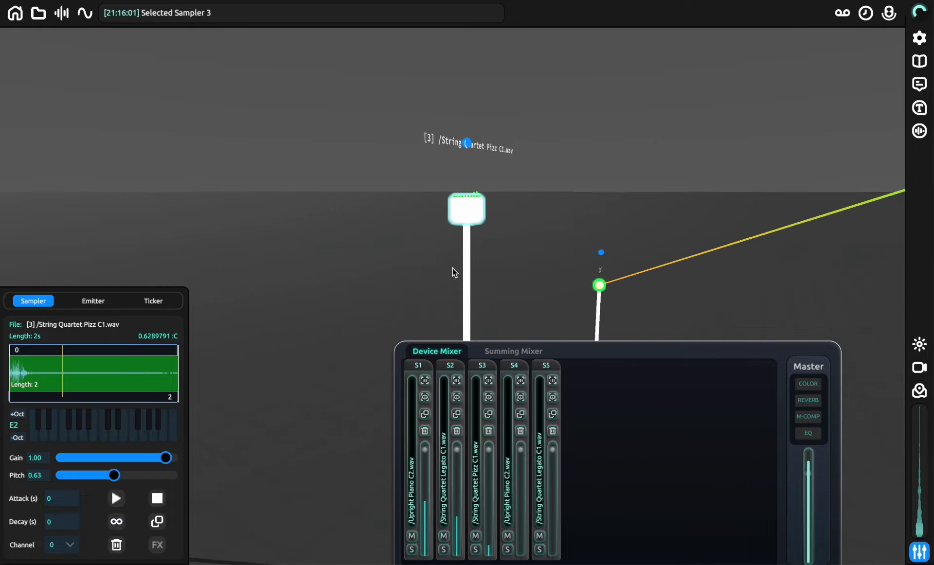
pyautogui.click(128, 522)
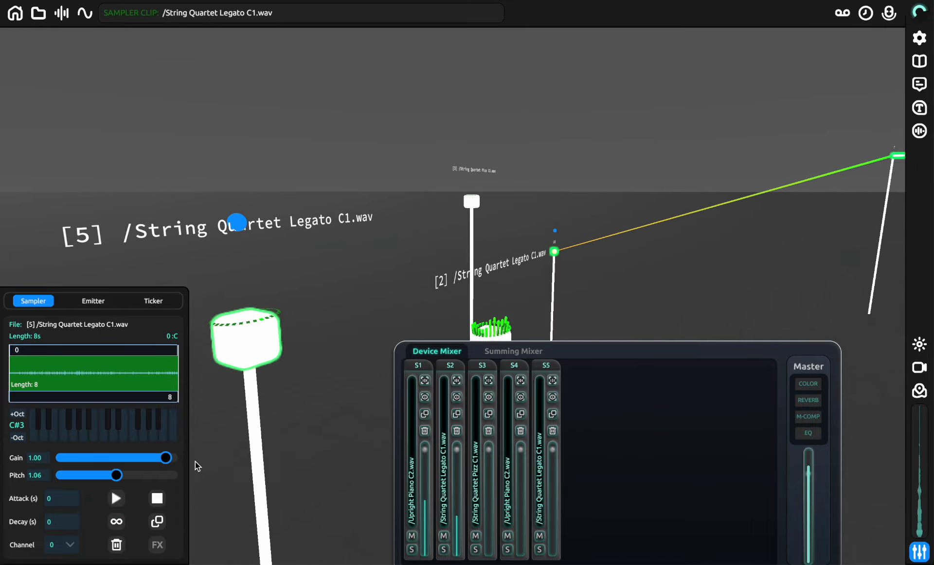
# - Turn on looping for String Quartet Legato C1 sampler 5 and String Quartet Pizz C1 sampler 3, and play them
pyautogui.click(118, 524)
pyautogui.click(117, 499)
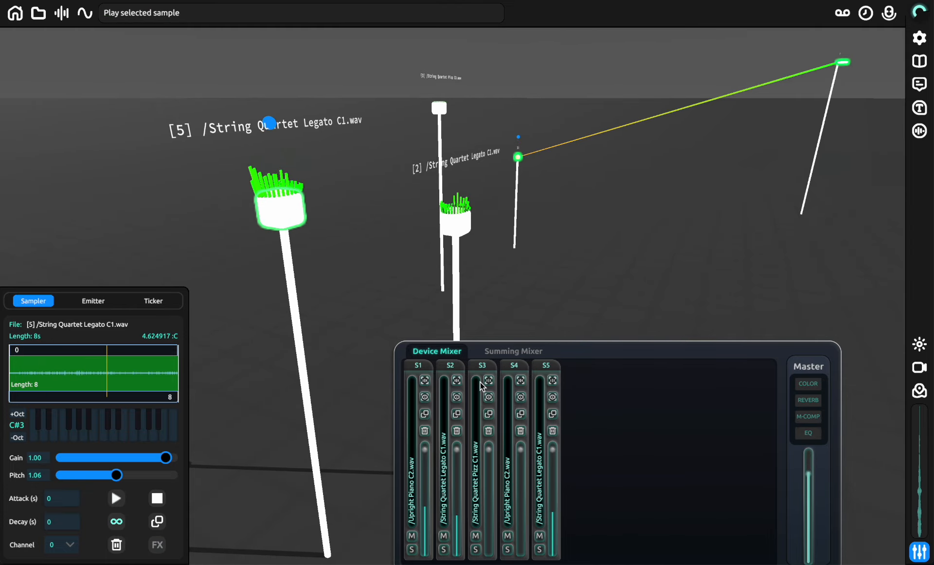
pyautogui.click(488, 381)
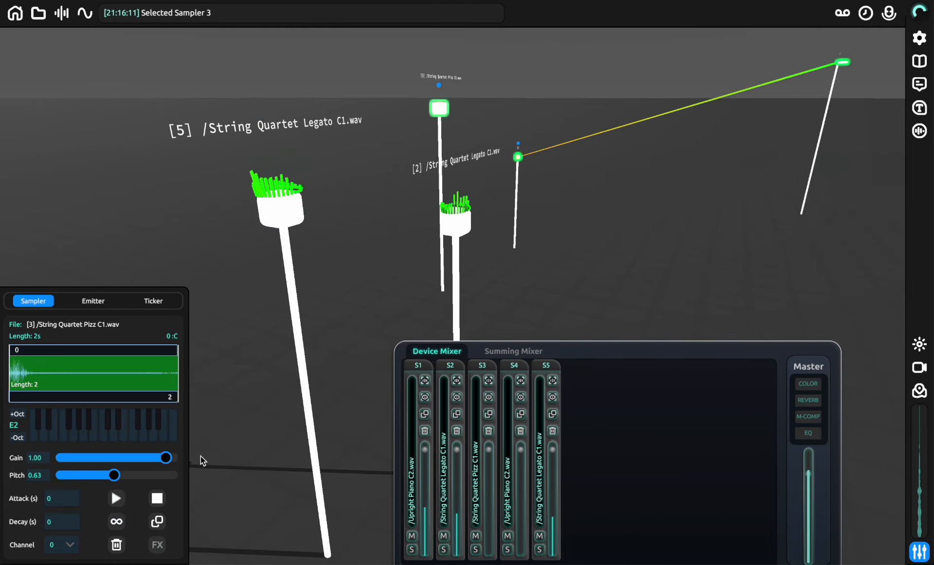
pyautogui.click(117, 522)
# - Solo the sampler channels S3, S2, S1 and S5 one after another in the Device Mixer, clearing the solos again
pyautogui.press('a')
pyautogui.moveTo(248, 423); pyautogui.dragTo(466, 273, button='right')
pyautogui.press('s')
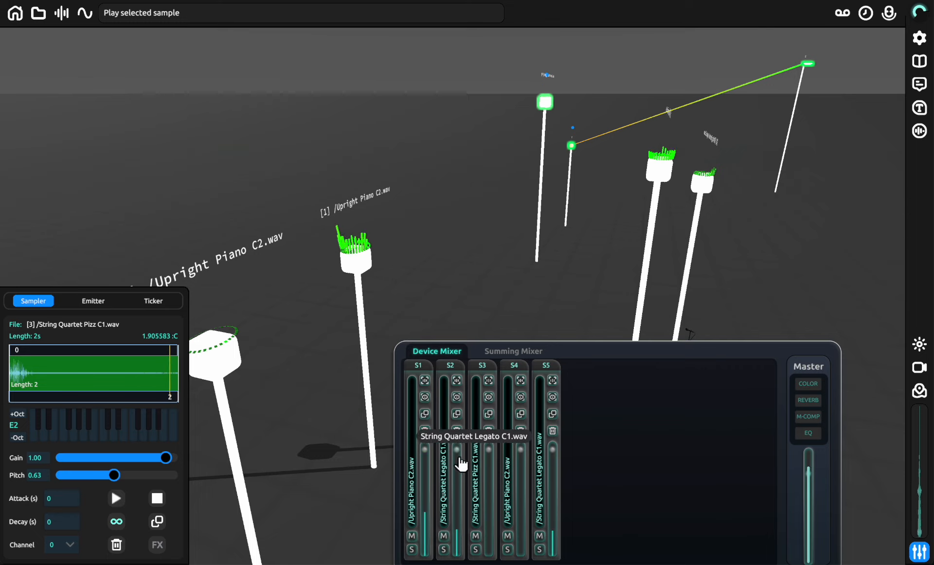
pyautogui.click(476, 551)
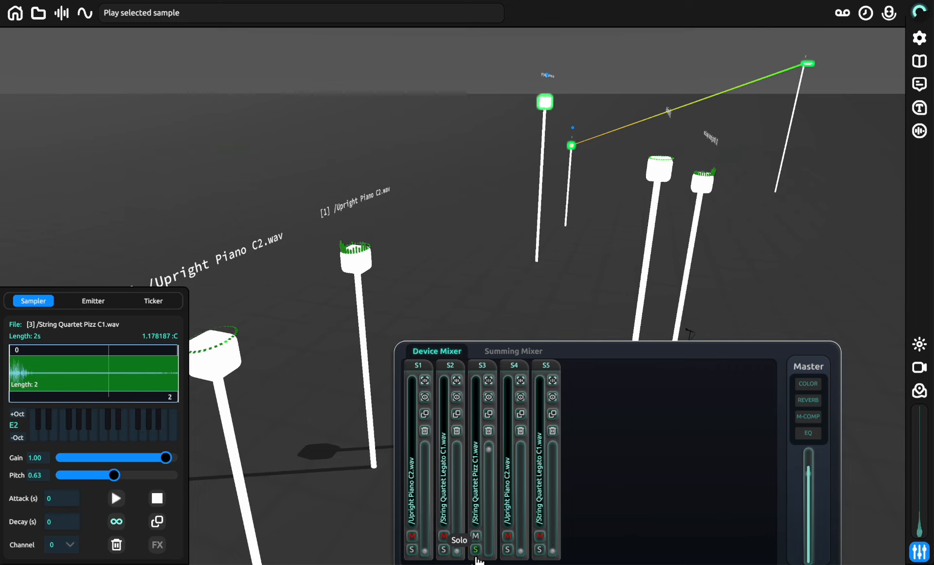
pyautogui.click(444, 550)
pyautogui.click(444, 551)
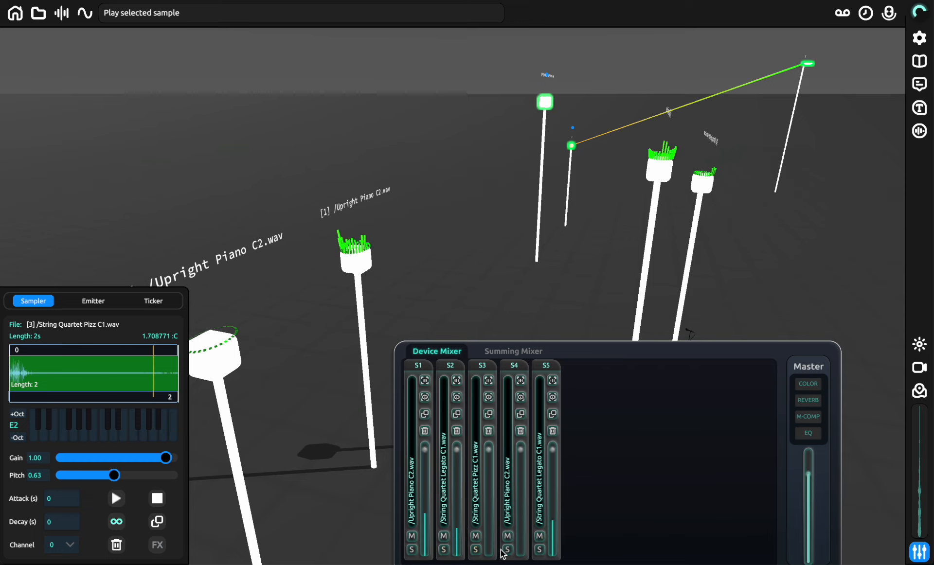
pyautogui.click(411, 550)
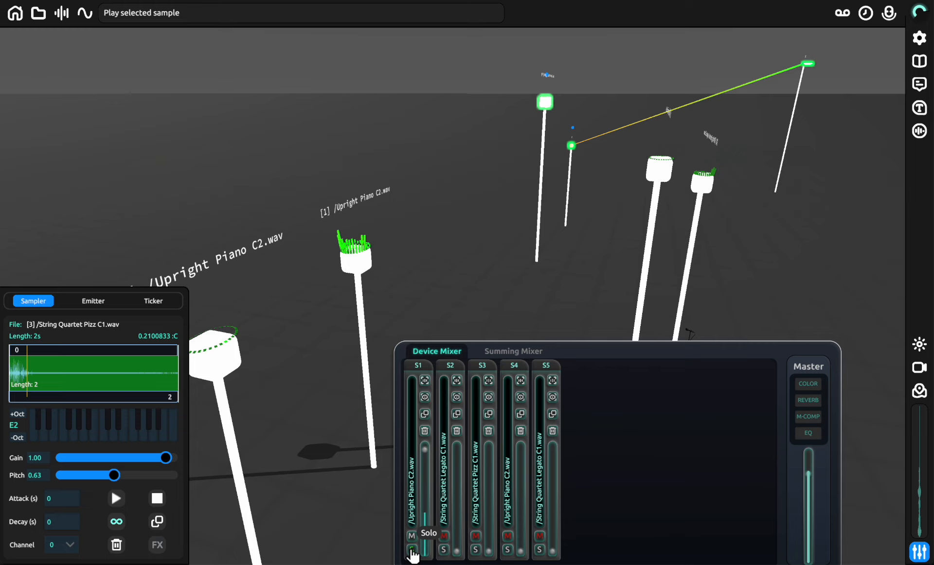
pyautogui.click(541, 550)
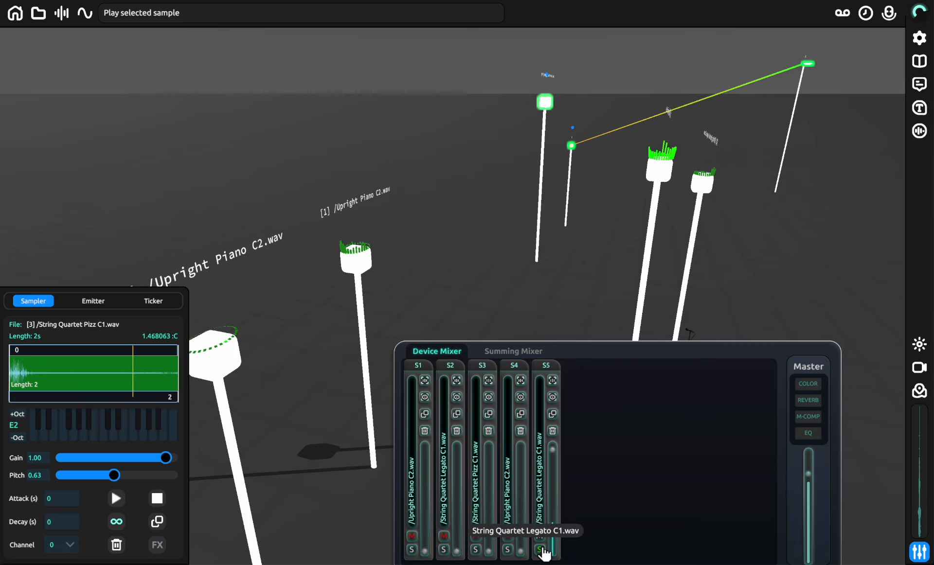
pyautogui.click(541, 551)
# - Try the mutes of channels S5 and S3 in the Device Mixer, and replace sampler channel S2 with a duplicate of it
pyautogui.click(540, 537)
pyautogui.click(477, 537)
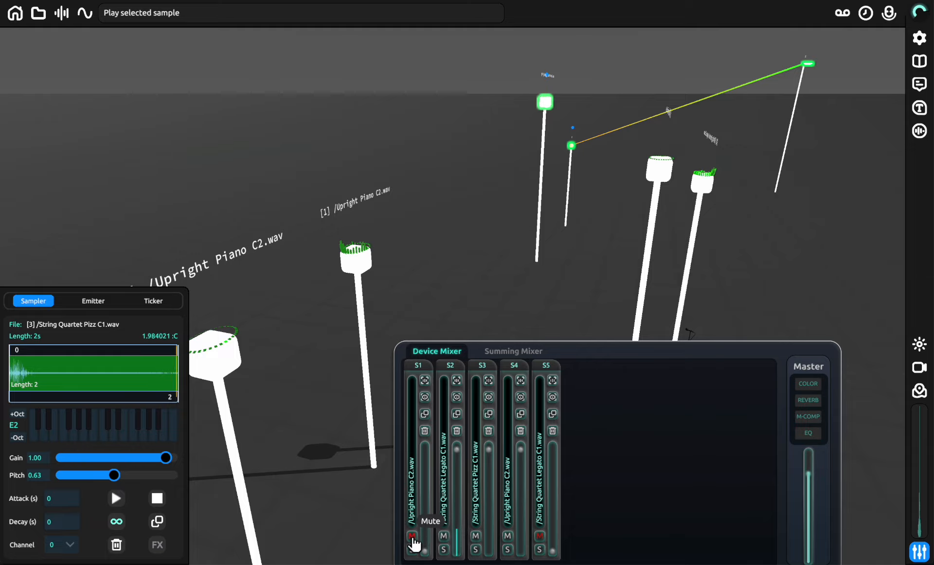
pyautogui.click(457, 415)
pyautogui.click(459, 432)
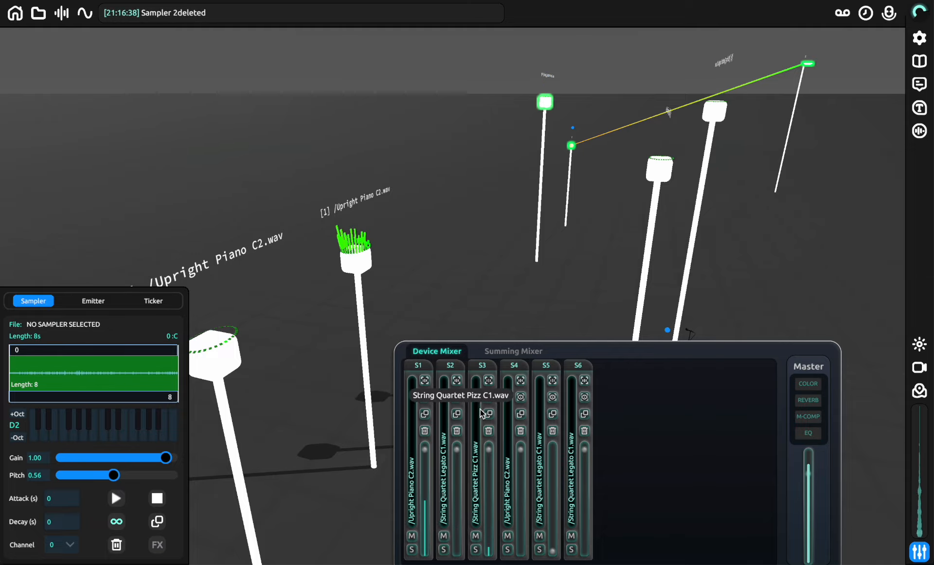
# - Add reverb to Upright Piano C2 sampler 1, with Reverb dB at -573.9 and Reverb Time at 4.889 ms
pyautogui.press('s')
pyautogui.moveTo(564, 264); pyautogui.dragTo(465, 285, button='right')
pyautogui.press('d')
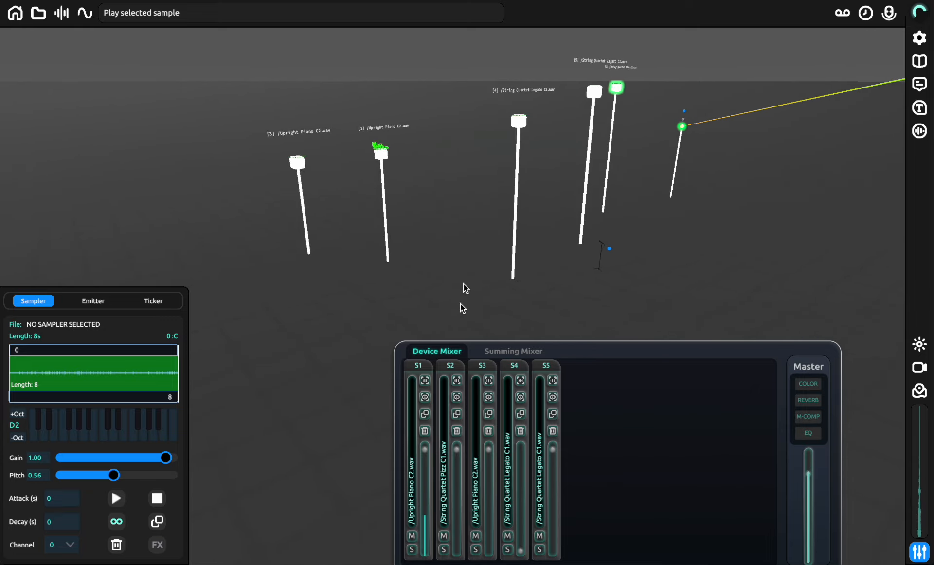
pyautogui.press('w')
pyautogui.press('a')
pyautogui.click(425, 380)
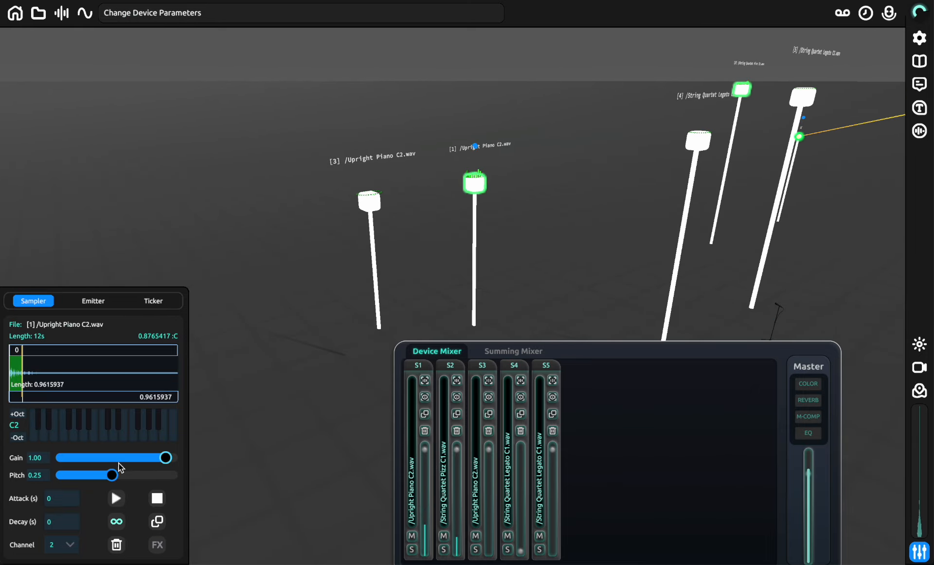
pyautogui.click(157, 545)
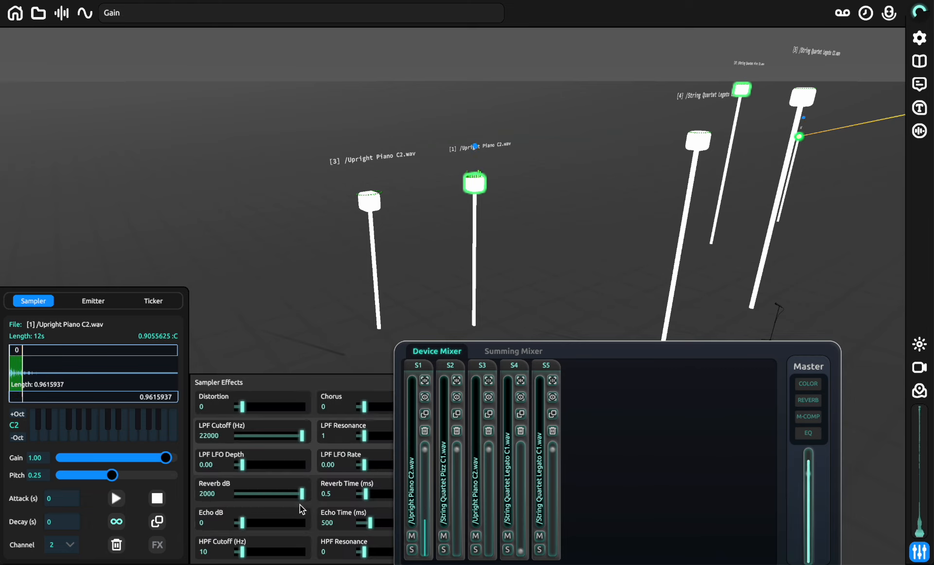
pyautogui.moveTo(300, 504)
pyautogui.mouseDown()
pyautogui.moveTo(285, 498)
pyautogui.moveTo(293, 496)
pyautogui.mouseUp()
pyautogui.moveTo(364, 495); pyautogui.dragTo(381, 494)
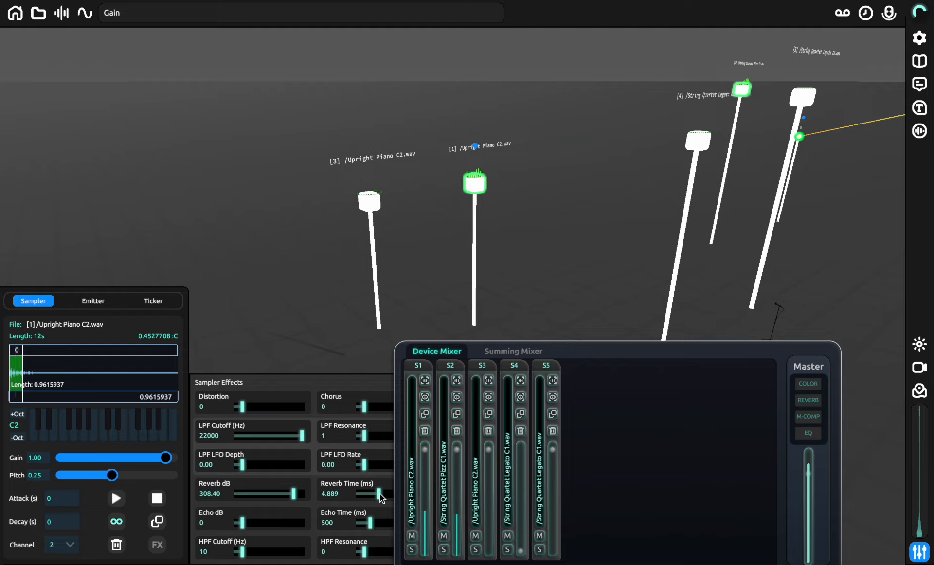
pyautogui.moveTo(291, 496); pyautogui.dragTo(288, 495)
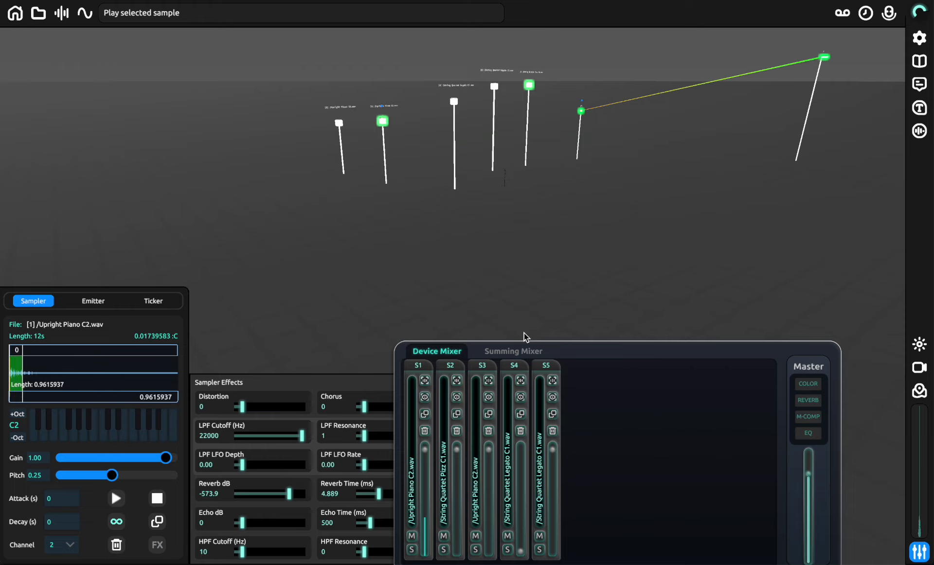
# - Hide the mixer and check the Emitter settings, returning to the settings of Upright Piano C2 sampler 1
pyautogui.press('m')
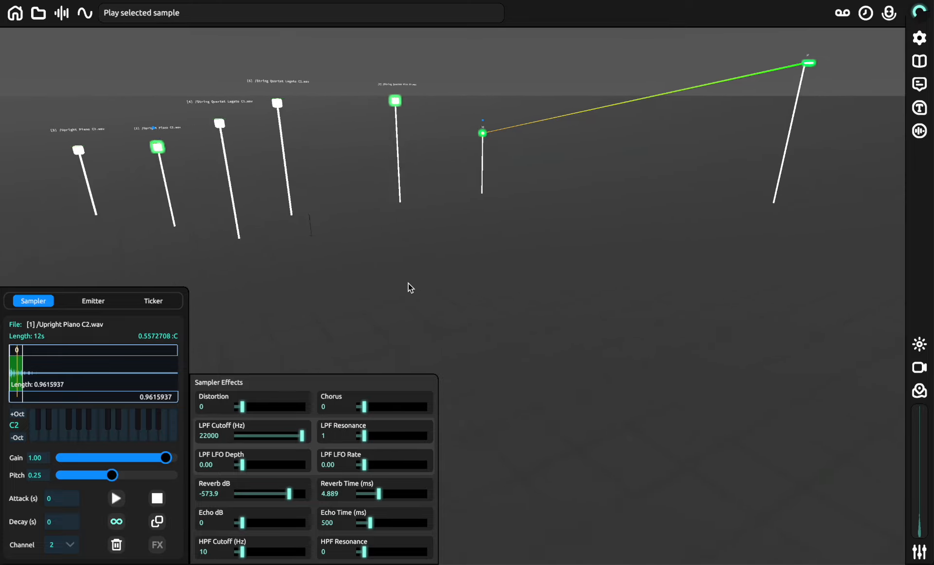
pyautogui.click(105, 303)
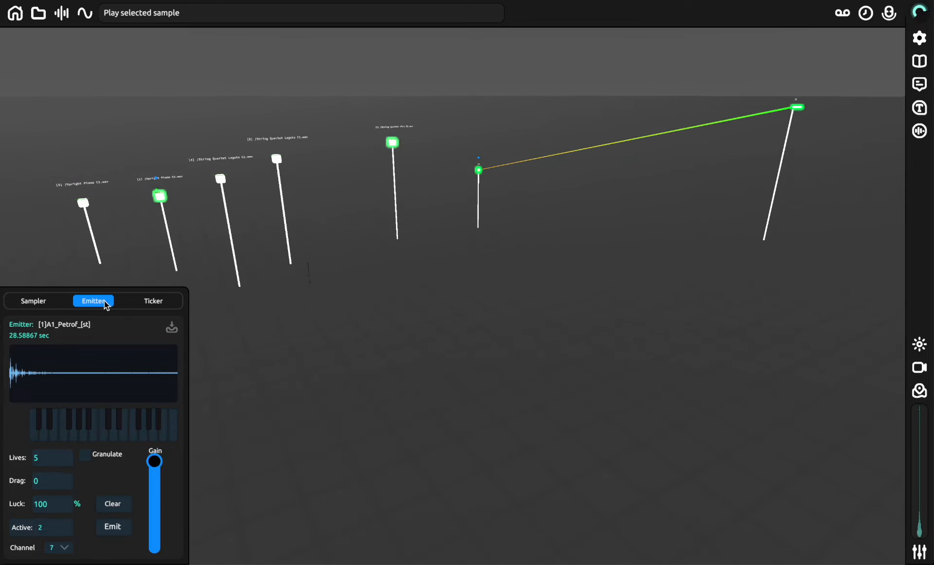
pyautogui.click(53, 303)
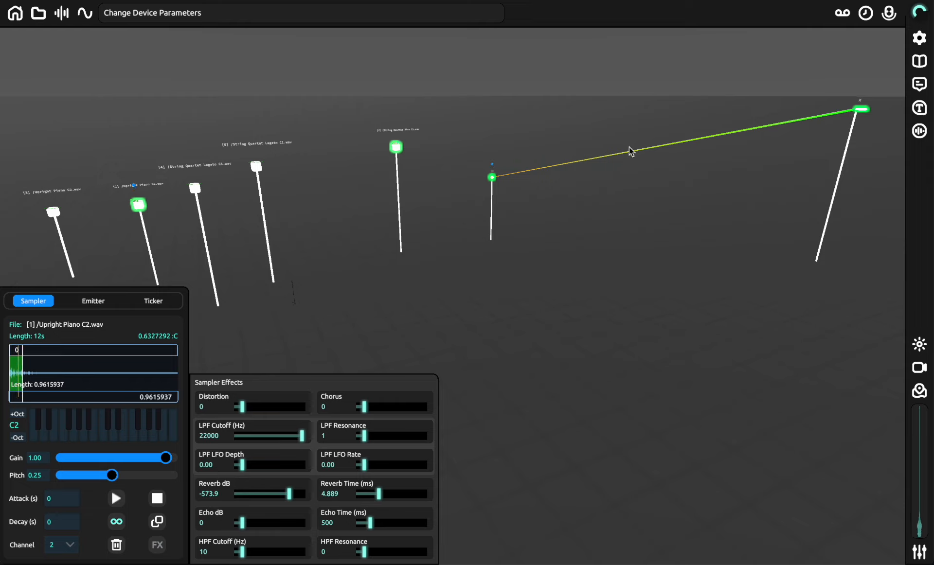
# - Open the audio recorder and start recording the scene
pyautogui.click(841, 13)
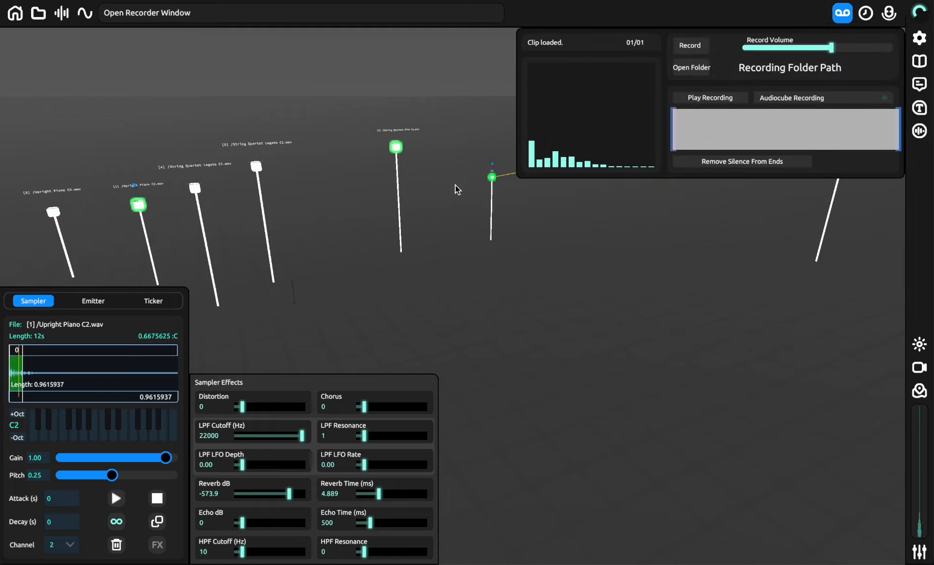
pyautogui.click(695, 46)
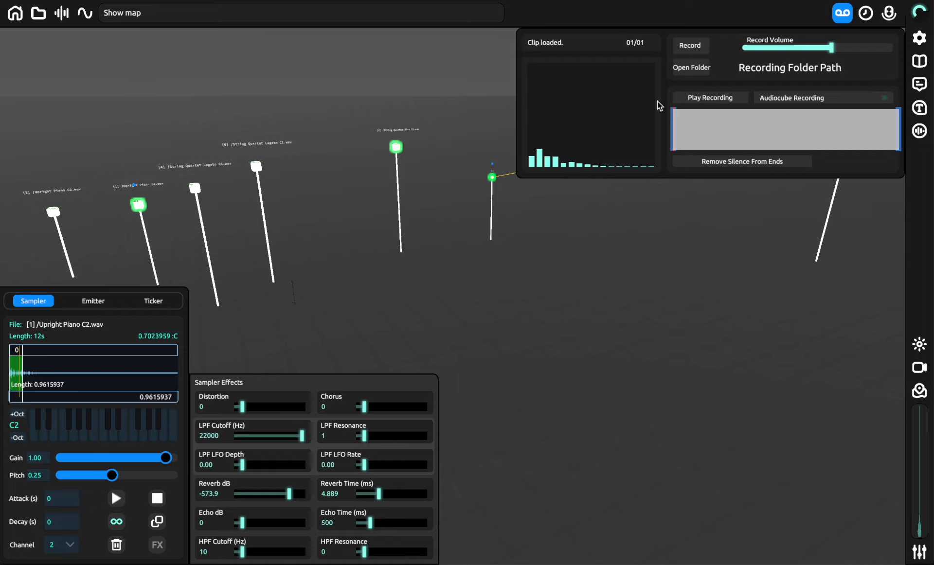
pyautogui.click(701, 46)
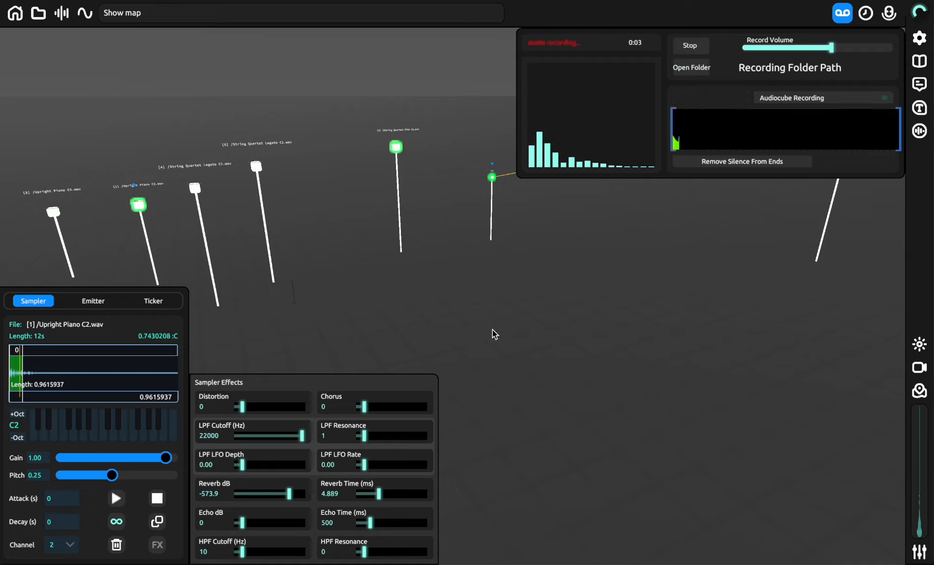
# - While recording, select String Quartet Legato C1 sampler 4, and show the Device Mixer again to select Upright Piano C2 sampler 1
pyautogui.press('q')
pyautogui.press('w')
pyautogui.press('d')
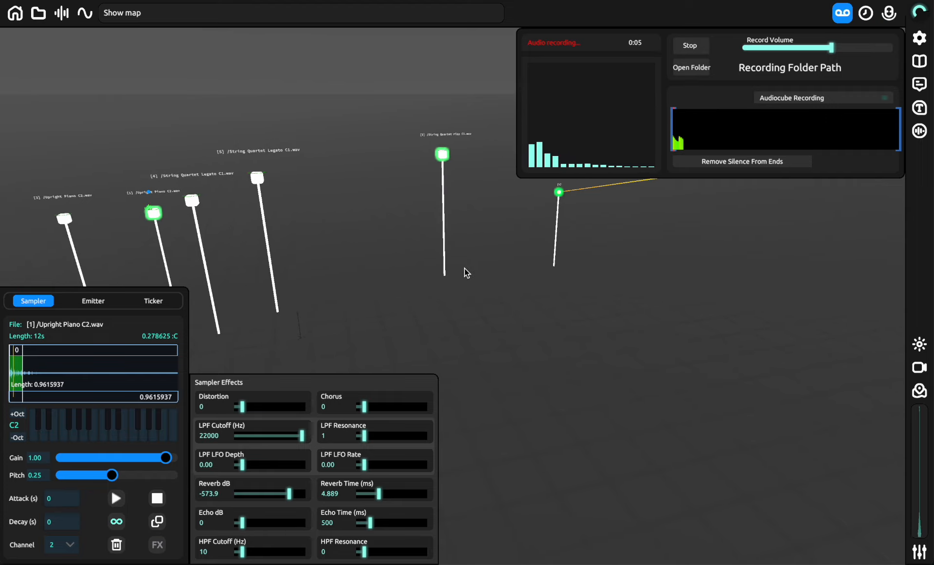
pyautogui.moveTo(471, 254); pyautogui.dragTo(300, 202, button='right')
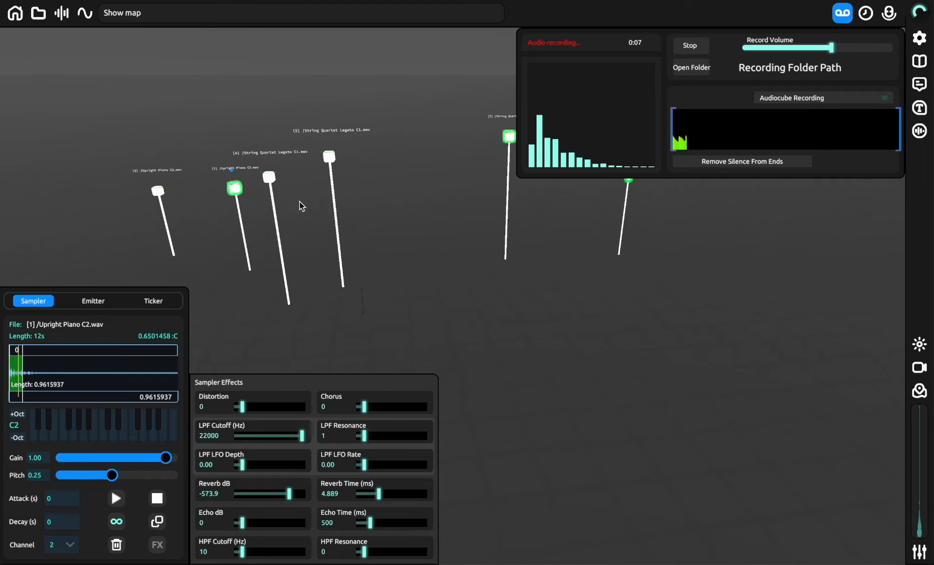
pyautogui.click(269, 178)
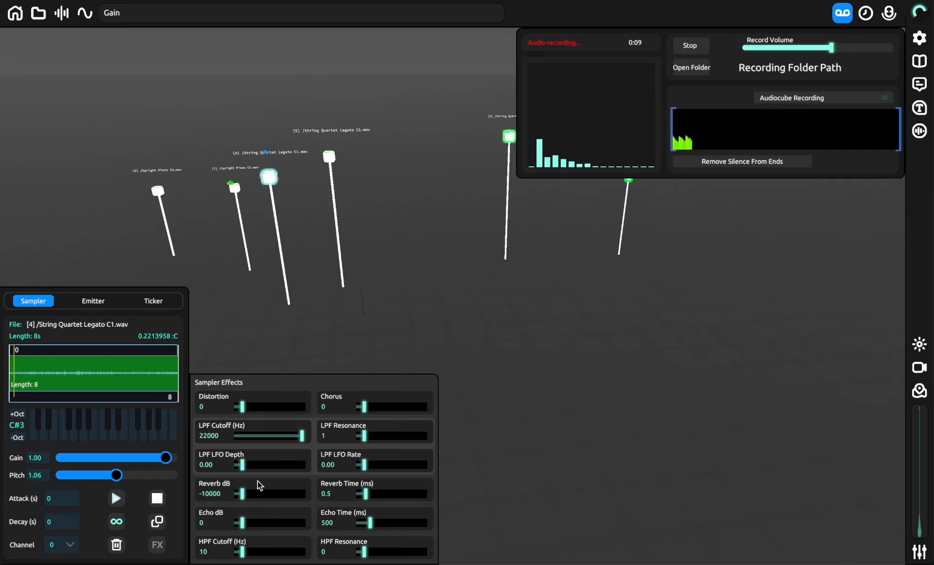
pyautogui.press('m')
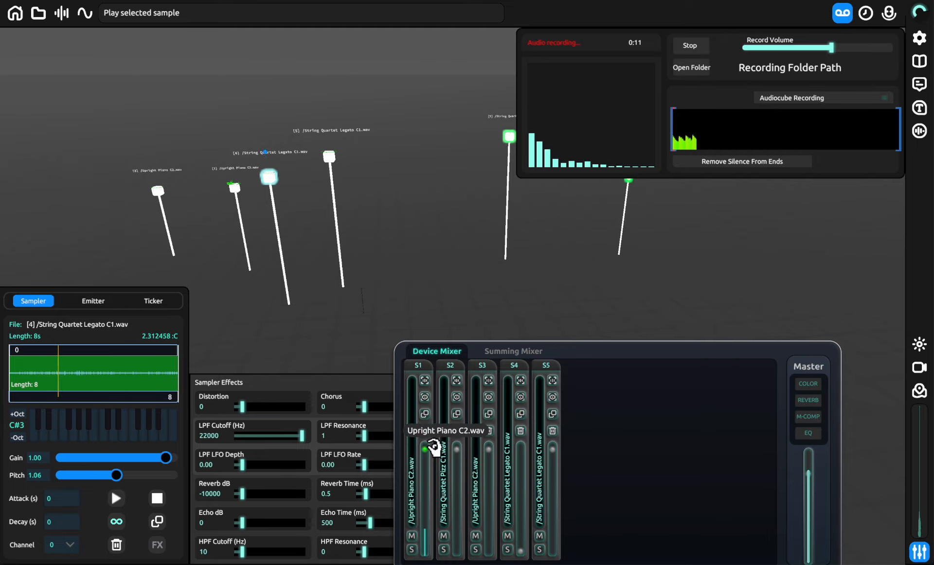
pyautogui.click(489, 525)
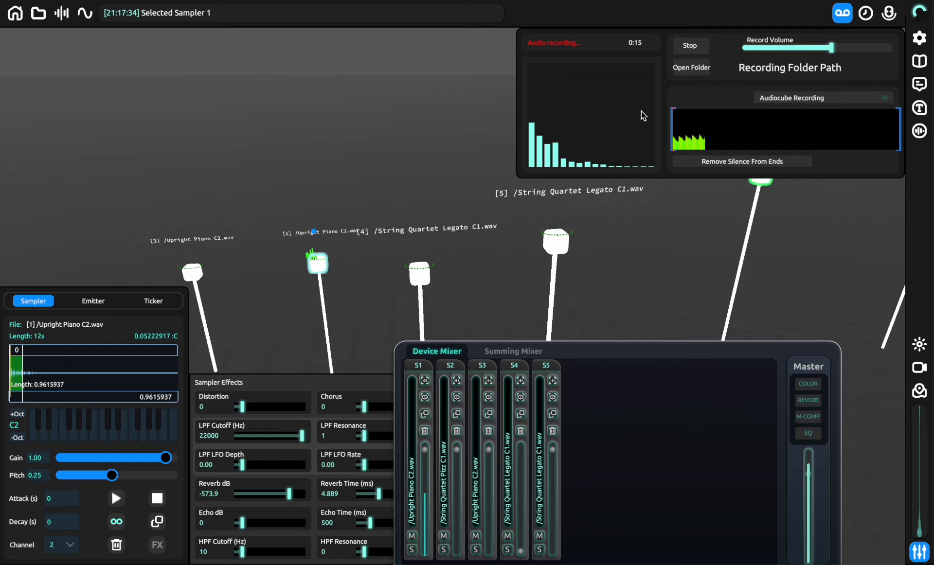